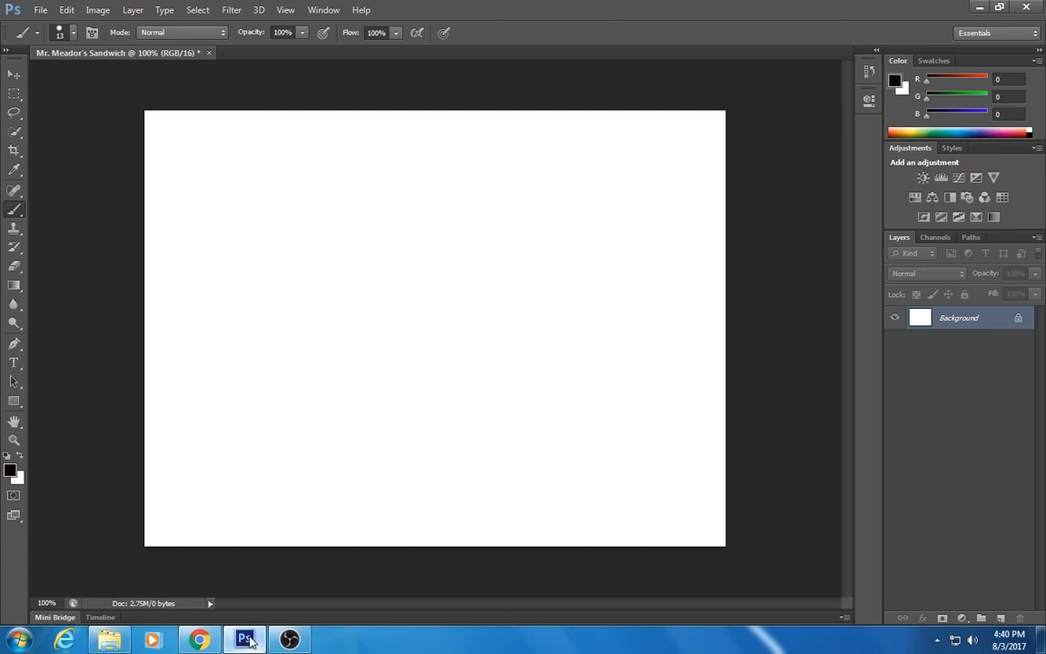
- Switch to Chrome, view the Chicken & Bacon Ranch Melt page on the Subway menu as reference, and return to Photoshop
left_click(202, 640)
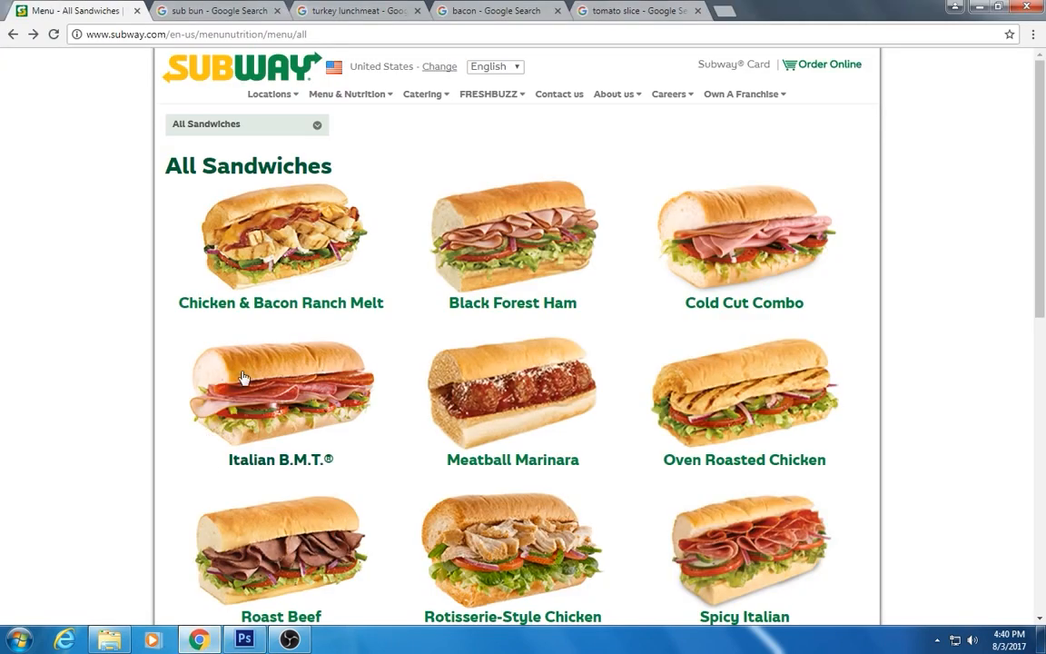
left_click(244, 271)
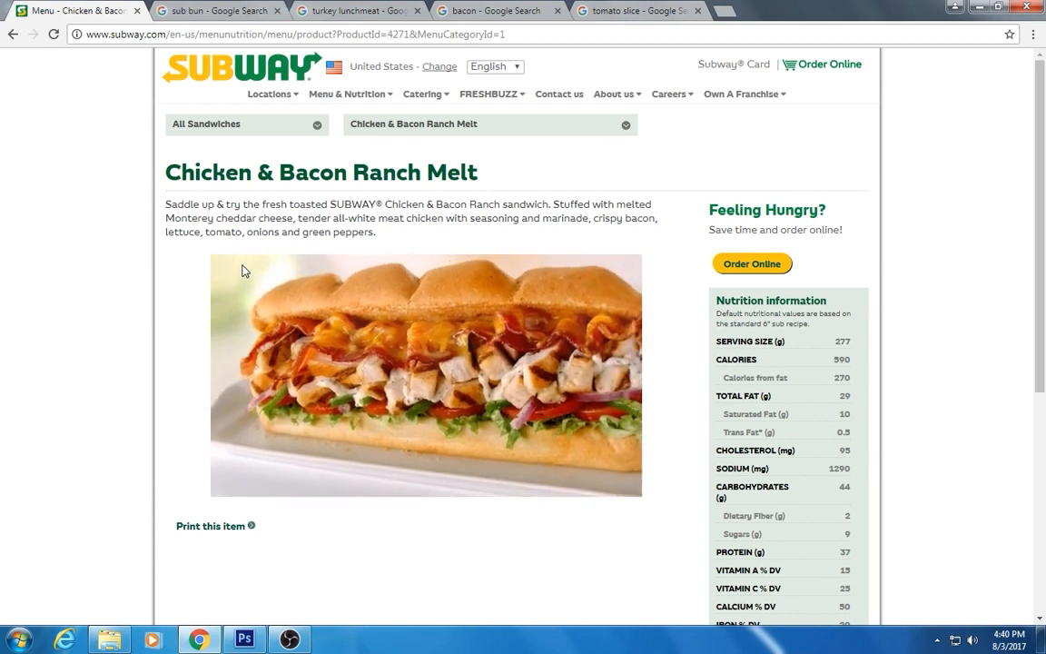
left_click(245, 640)
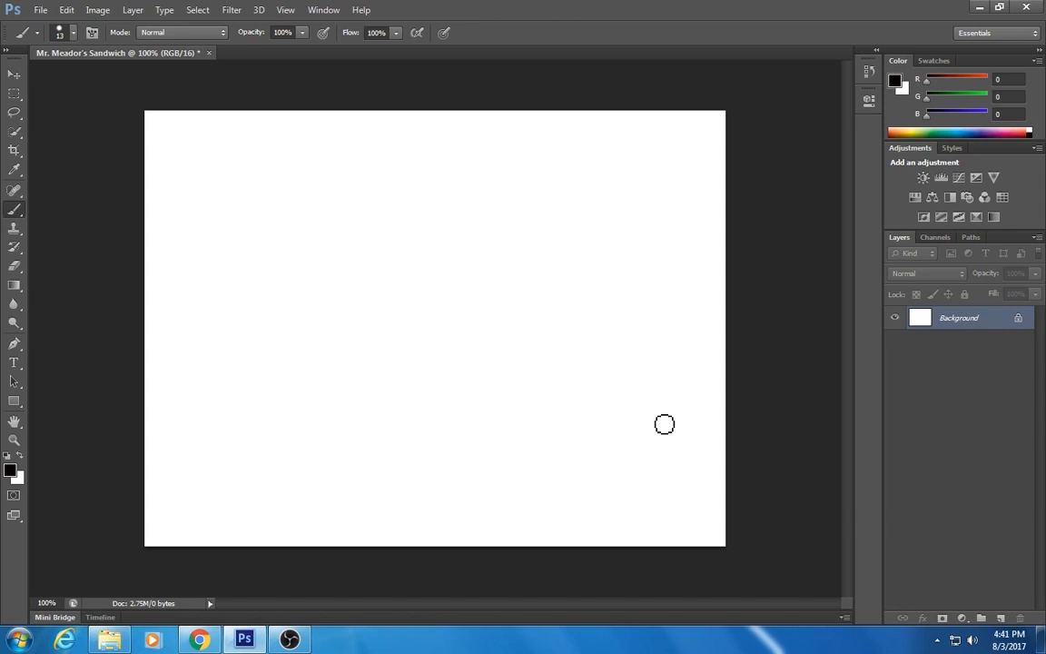
- Create a new layer named Bottom Bun above the Background layer
left_click(962, 321)
left_click(963, 317)
key("ctrl")
key("ctrl")
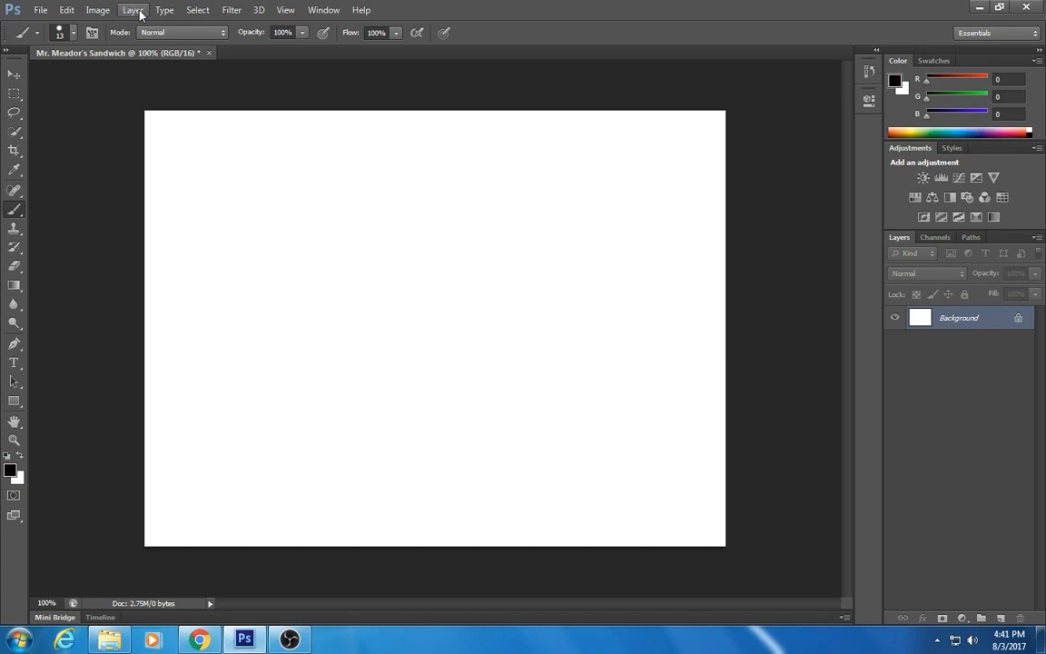
left_click(133, 10)
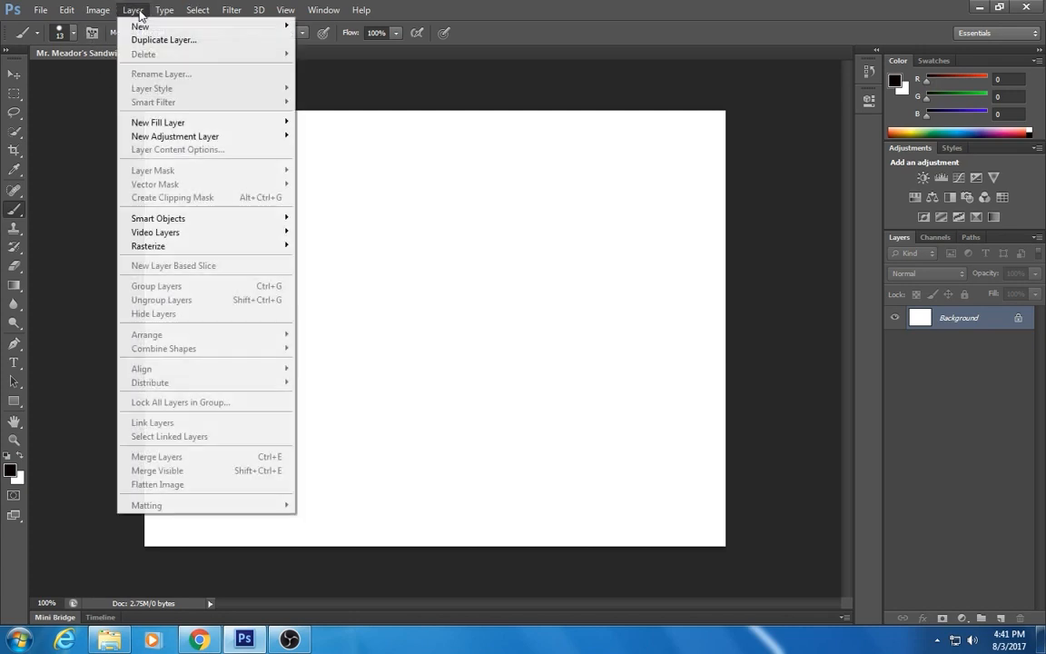
left_click(141, 26)
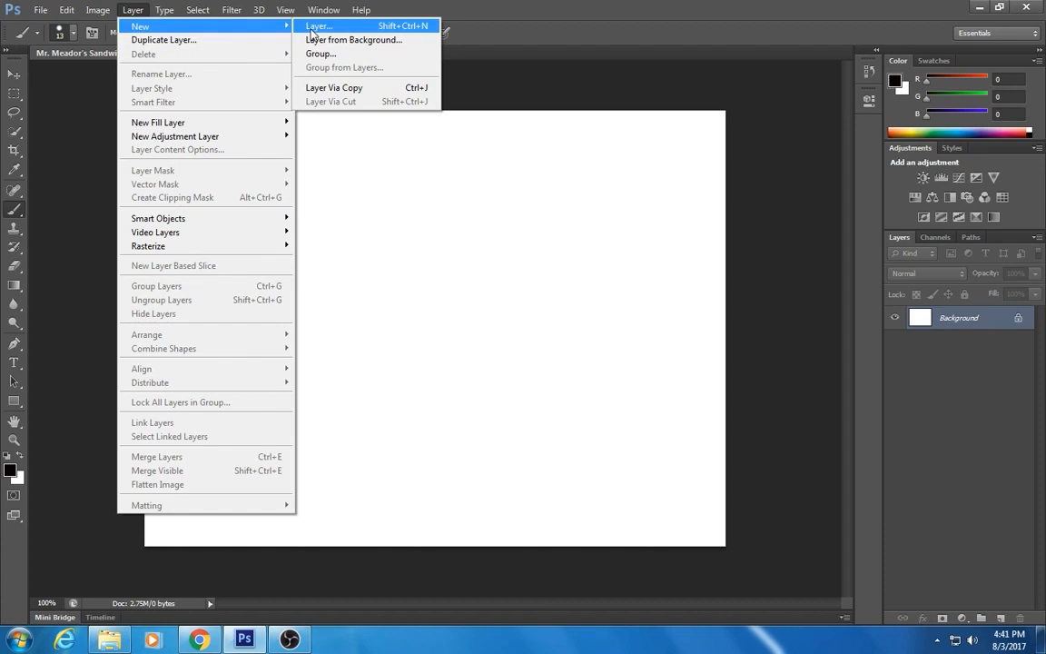
left_click(318, 25)
type("Bottom Bun")
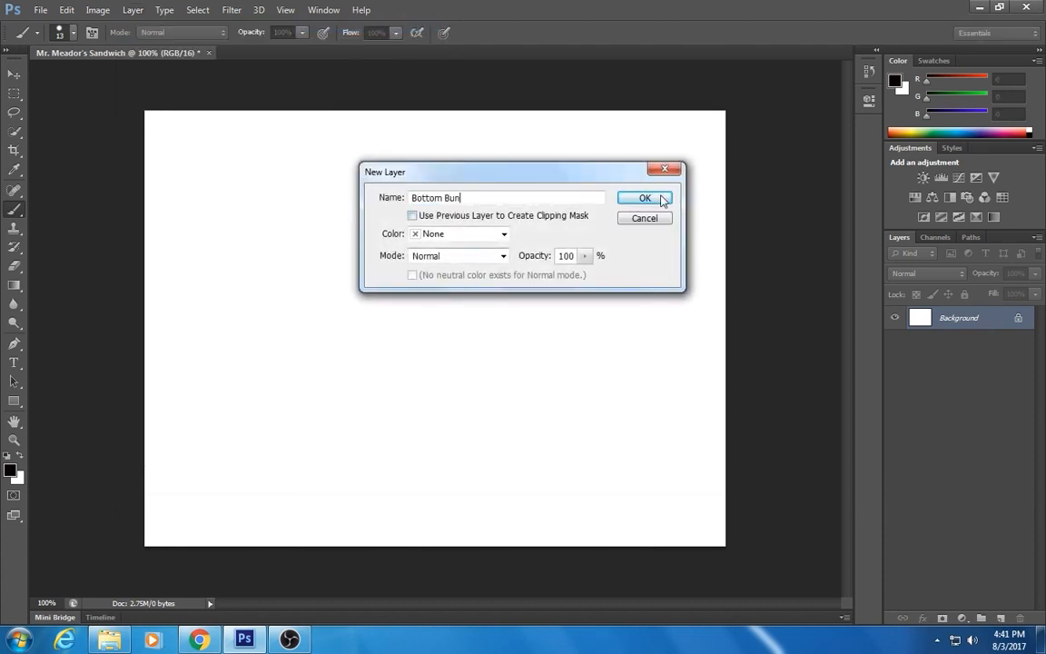
left_click(423, 198)
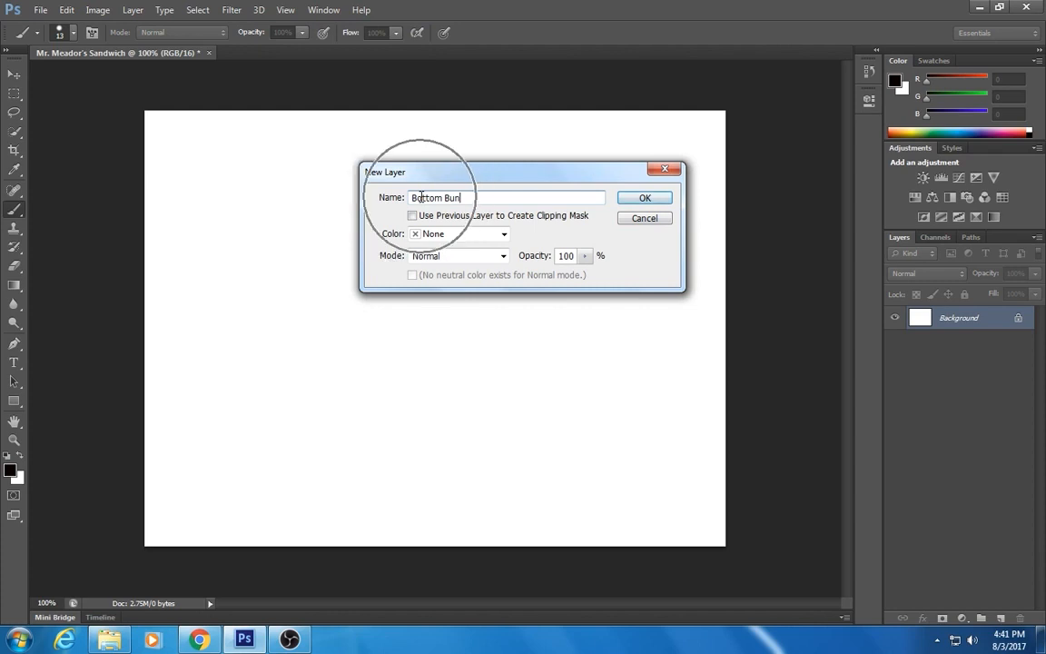
left_click(664, 200)
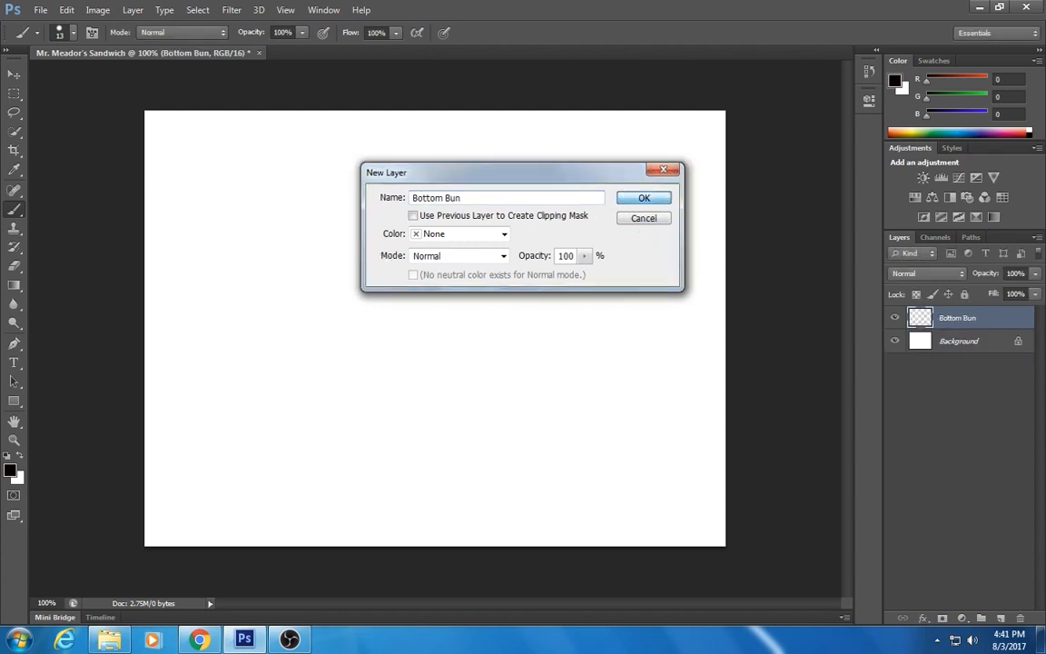
left_click(961, 325)
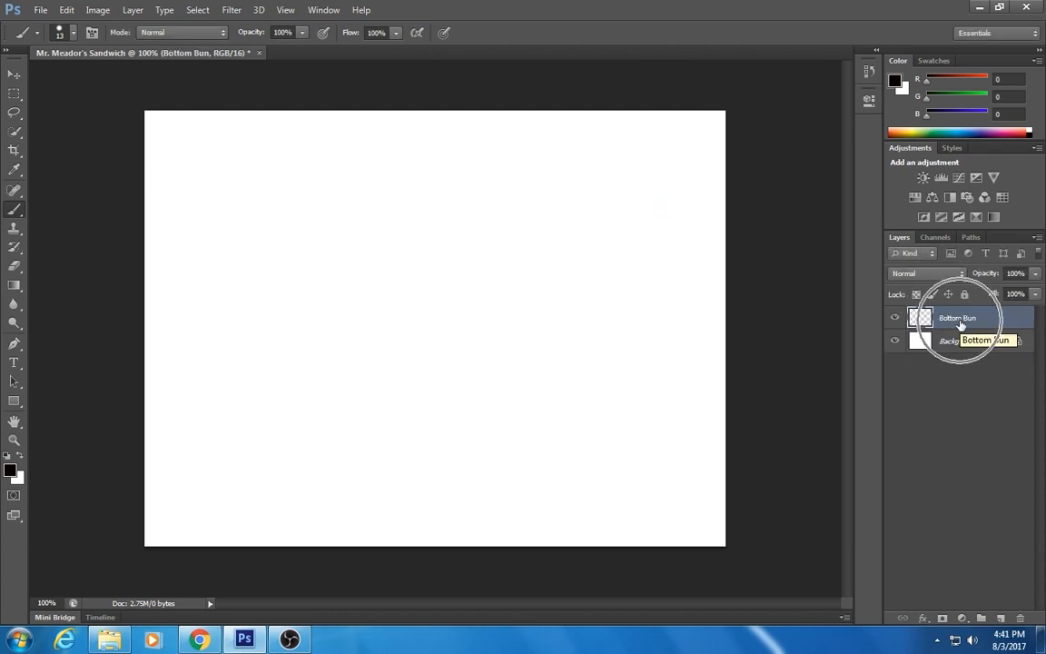
- Set the Brush tool to a size of 245 px with 100% hardness
left_click(13, 208)
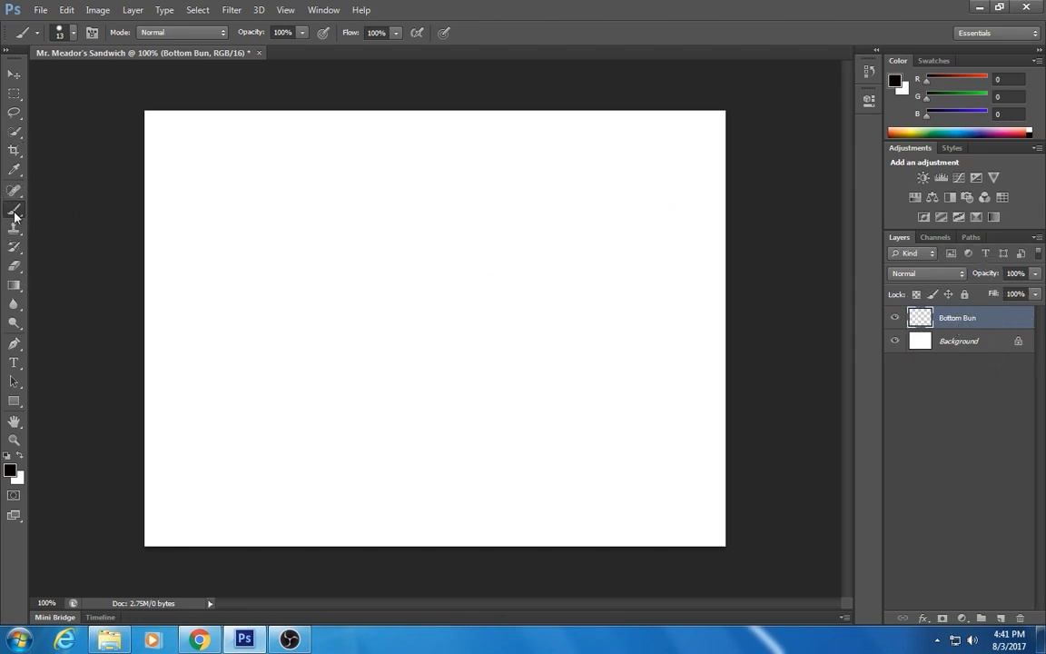
left_click(72, 32)
left_click(71, 78)
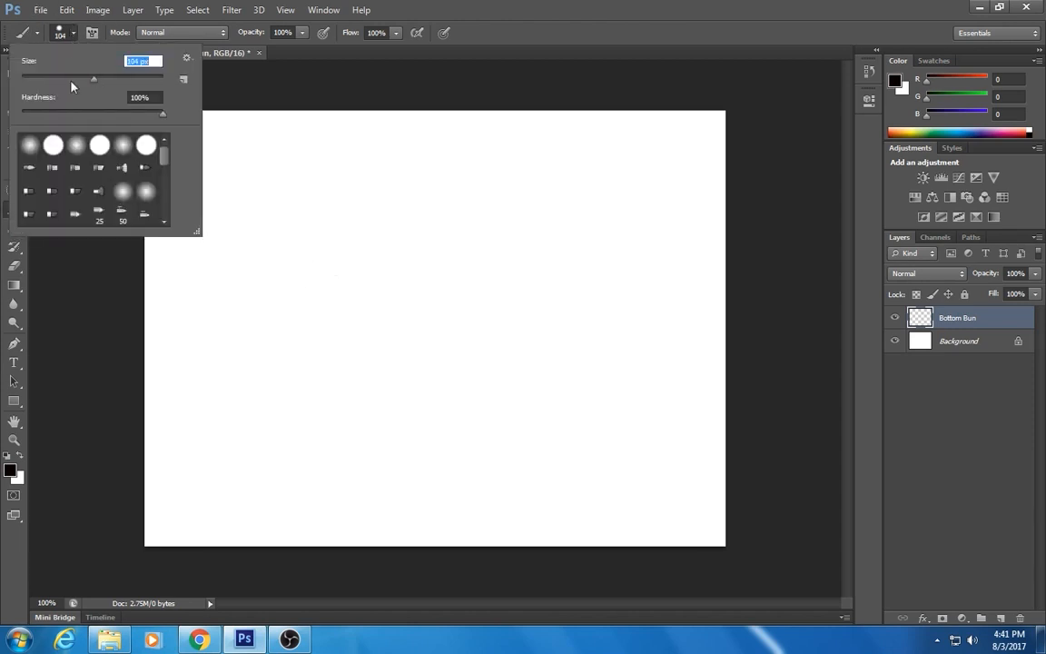
left_click_drag(130, 84, 128, 82)
left_click(141, 97)
left_click(162, 115)
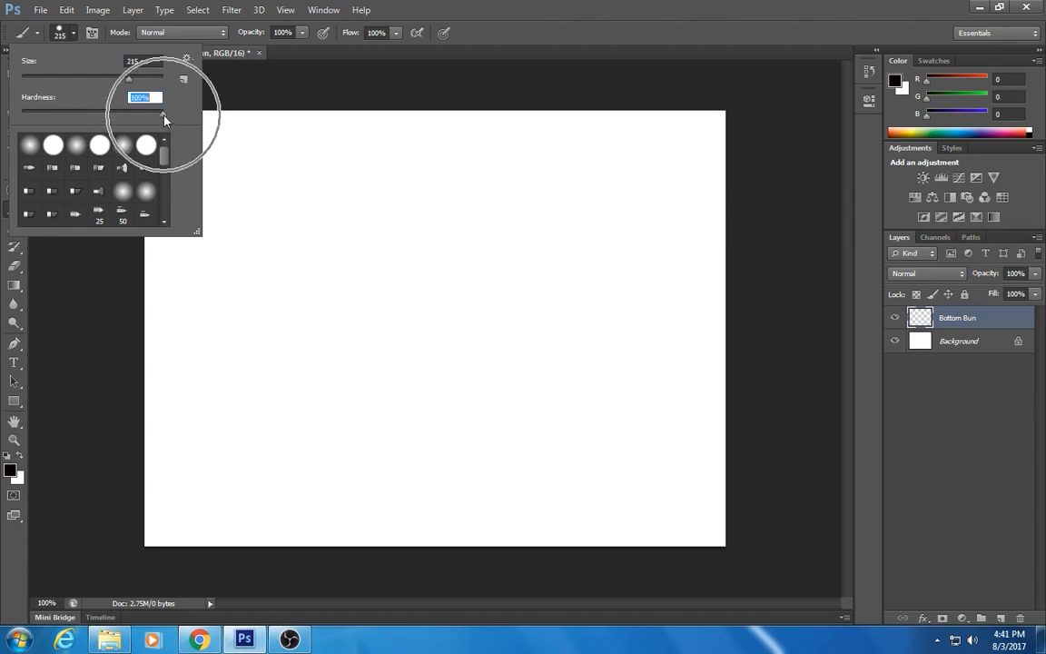
left_click(132, 78)
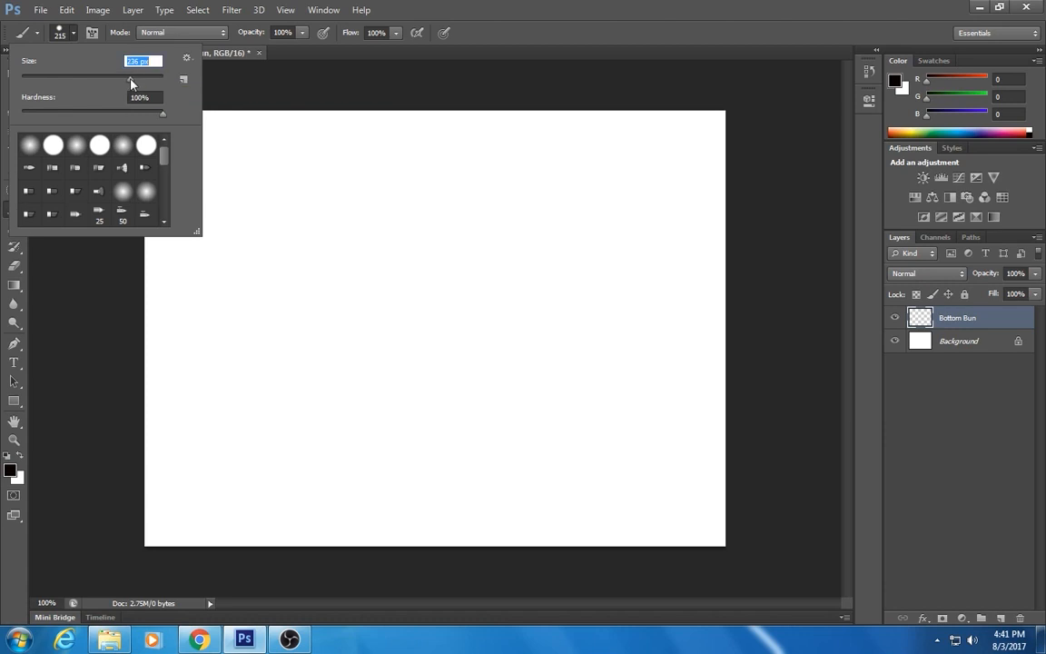
left_click(133, 61)
type("245")
key("Return")
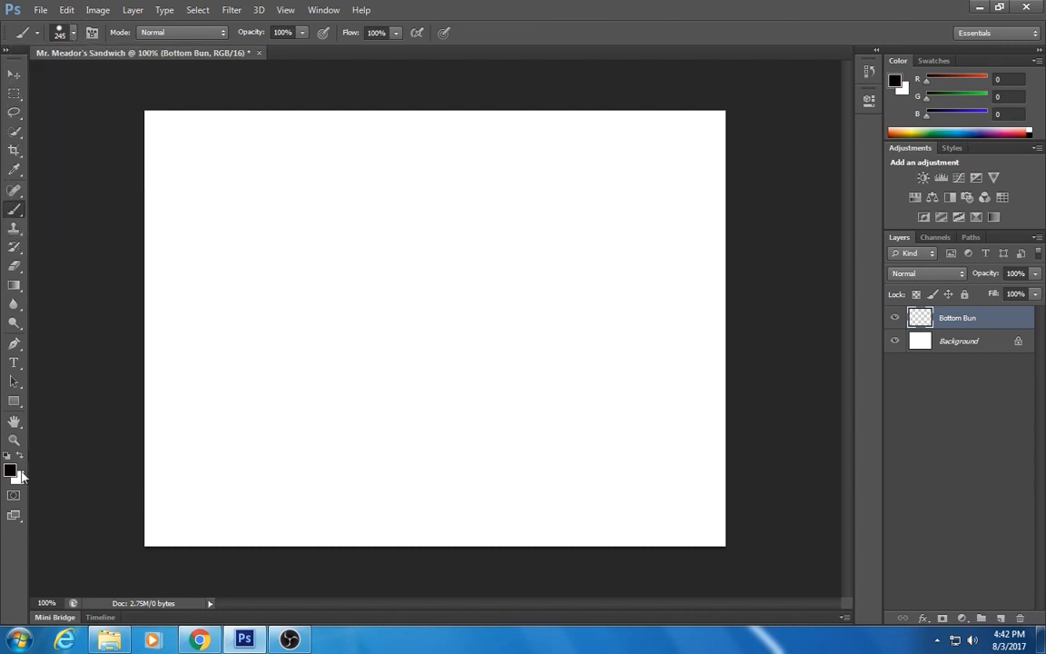
- Set the foreground colour to golden bread yellow ecc866 for painting with the brush
left_click(10, 470)
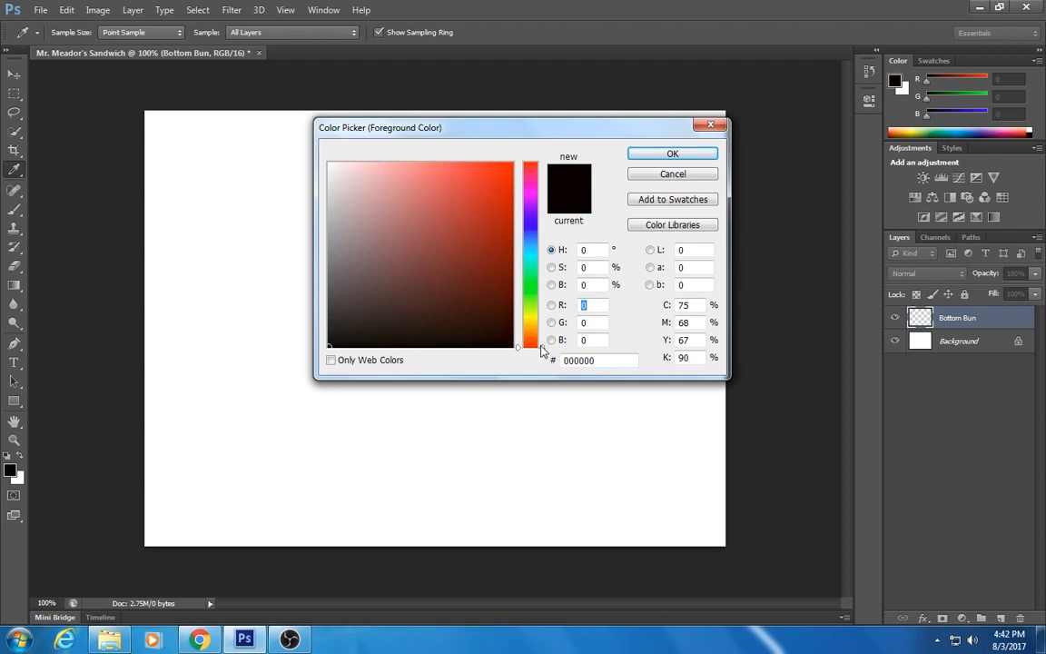
left_click_drag(542, 347, 543, 325)
left_click_drag(468, 191, 429, 168)
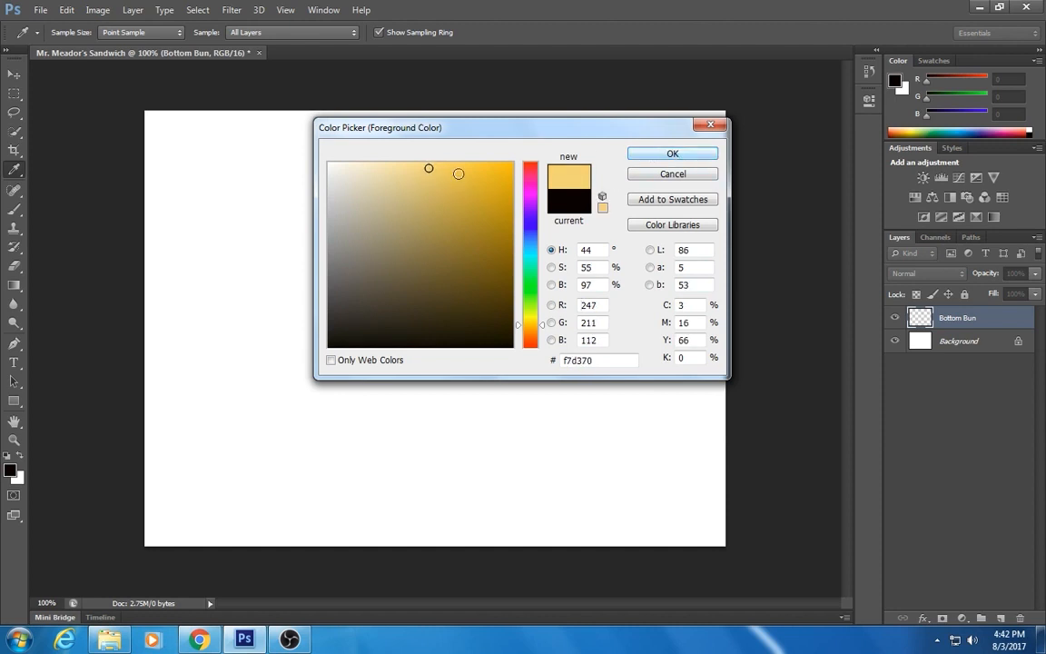
left_click_drag(458, 173, 434, 175)
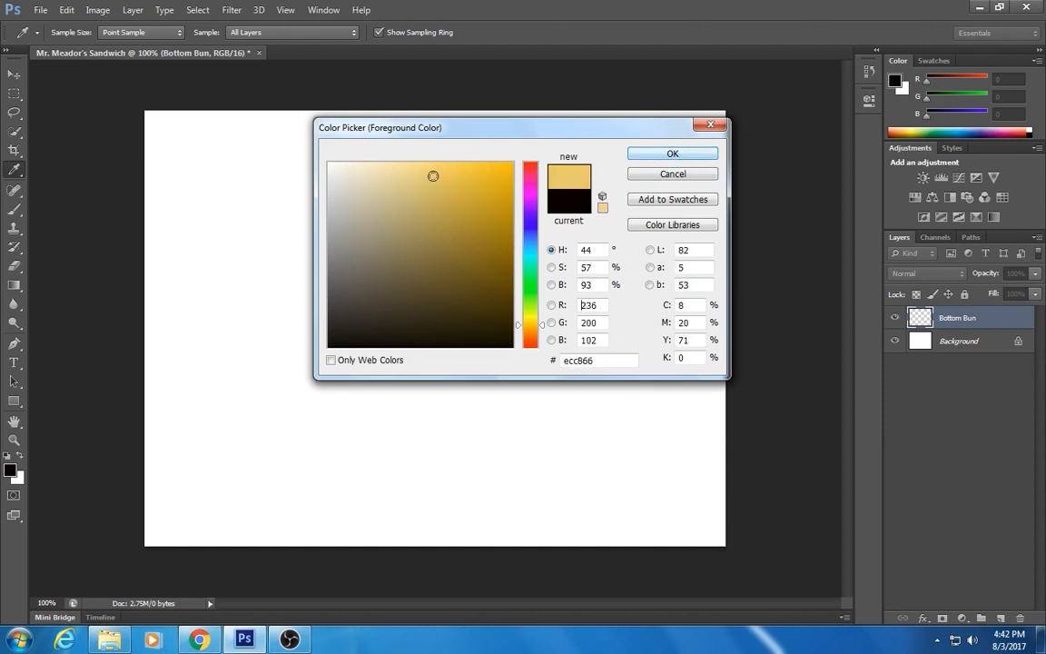
left_click(652, 156)
key("b")
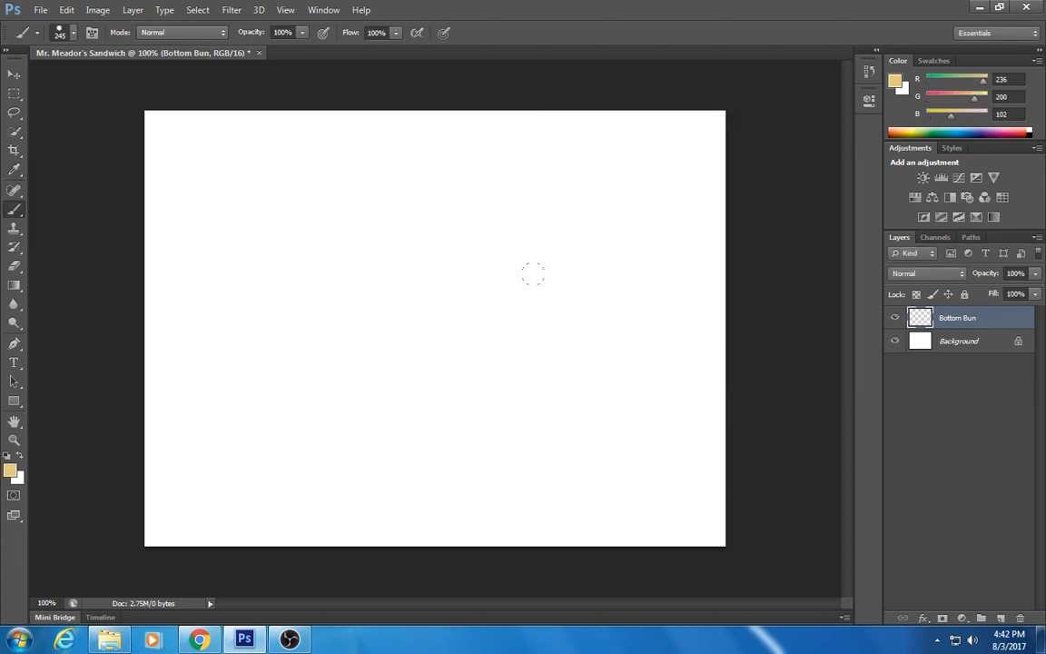
- Paint a wide, solid bun shape with rounded ends across the middle of the canvas on the Bottom Bun layer
left_click(609, 350)
mouse_move(480, 276)
left_mouse_down()
mouse_move(158, 263)
mouse_move(539, 273)
mouse_move(485, 270)
left_mouse_up()
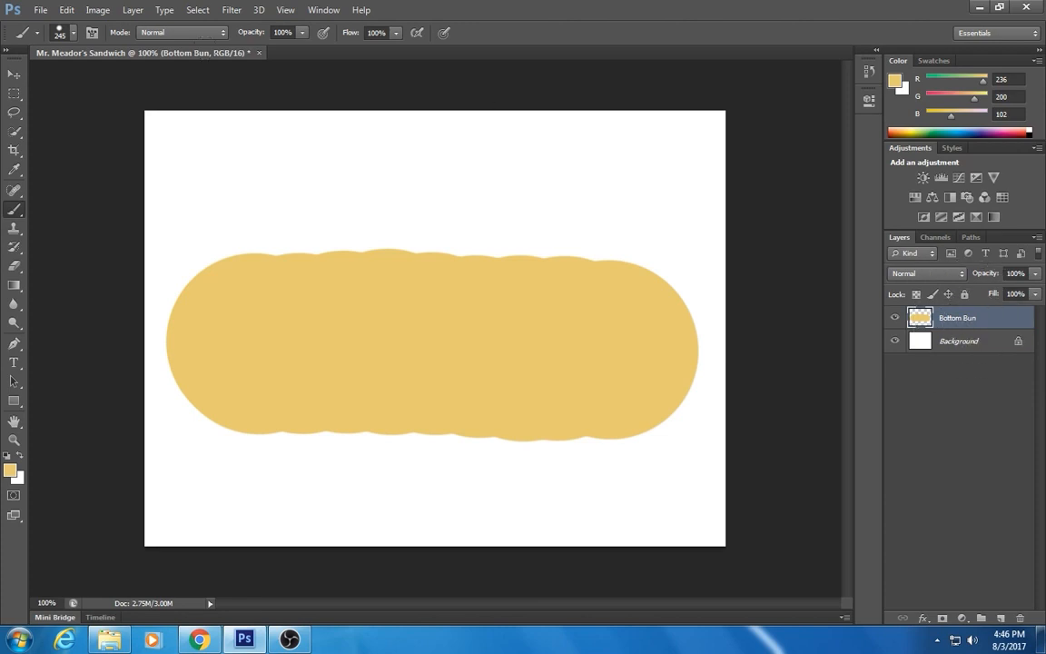
key("ctrl")
key("ctrl")
- Create a new layer named Turkey above the Bottom Bun layer
left_click(133, 11)
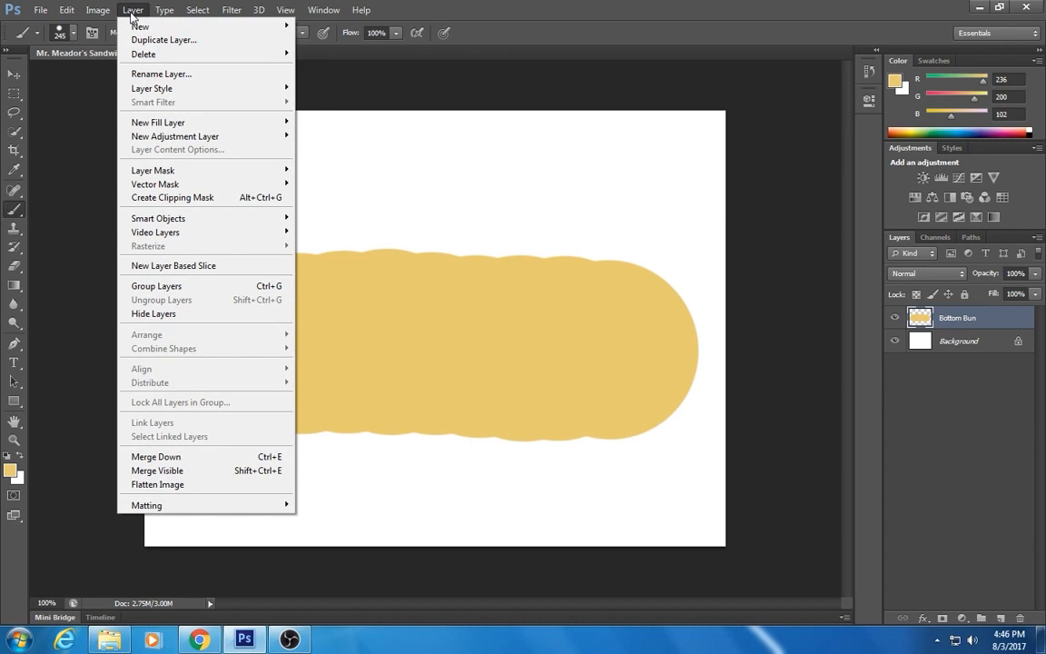
mouse_move(141, 26)
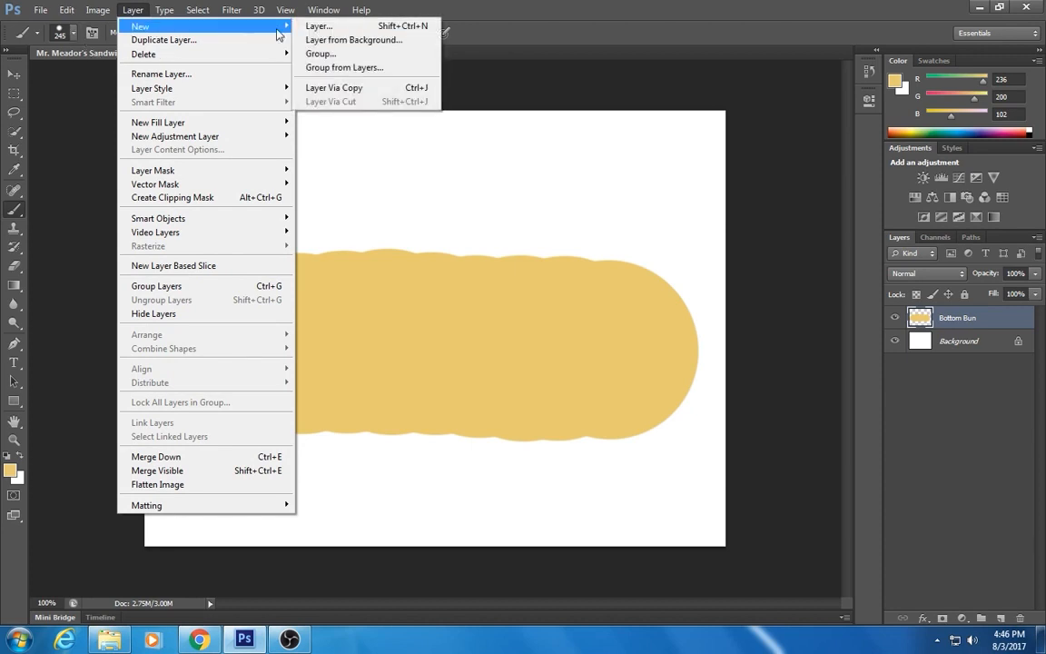
key("ctrl")
left_click(312, 34)
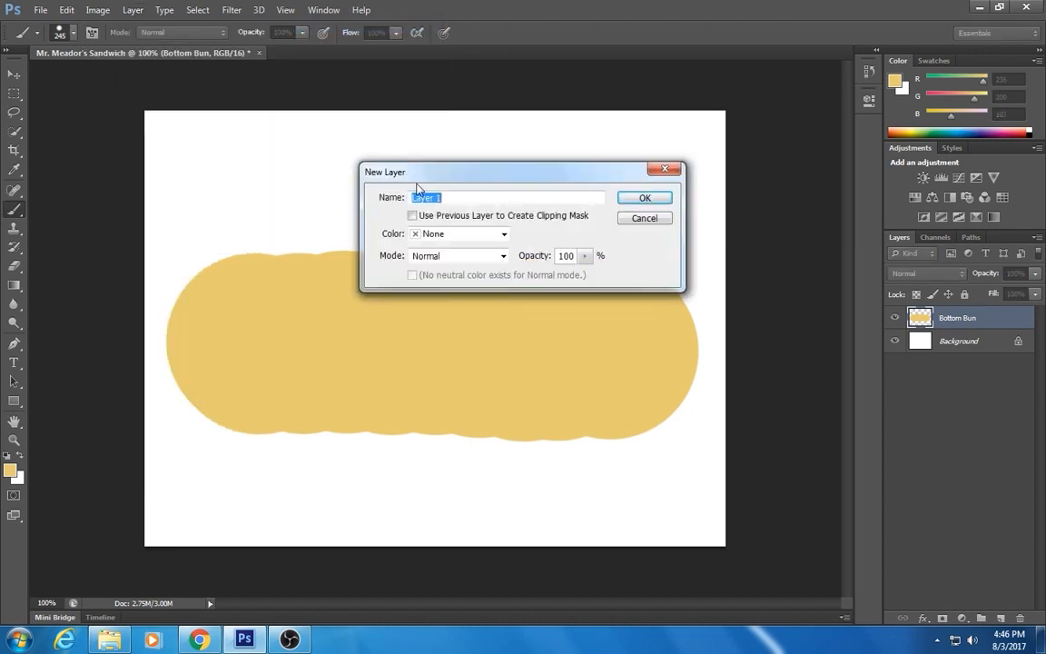
type("Turkey")
key("ctrl")
left_click(644, 197)
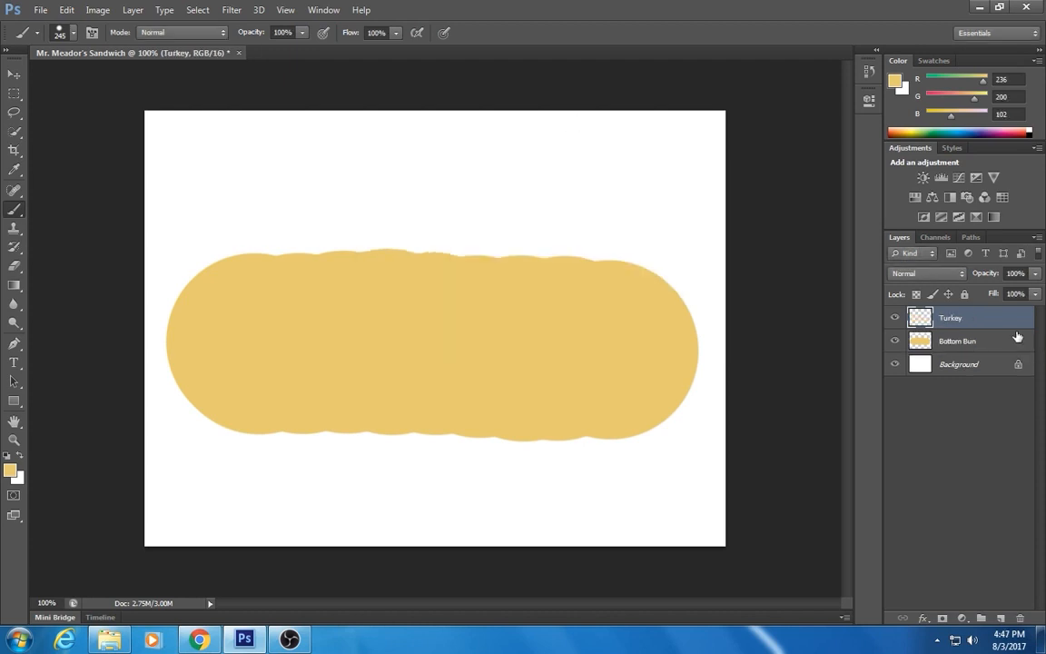
- Set the foreground colour to pale cream faebc4 for the turkey
key("ctrl")
left_click(10, 471)
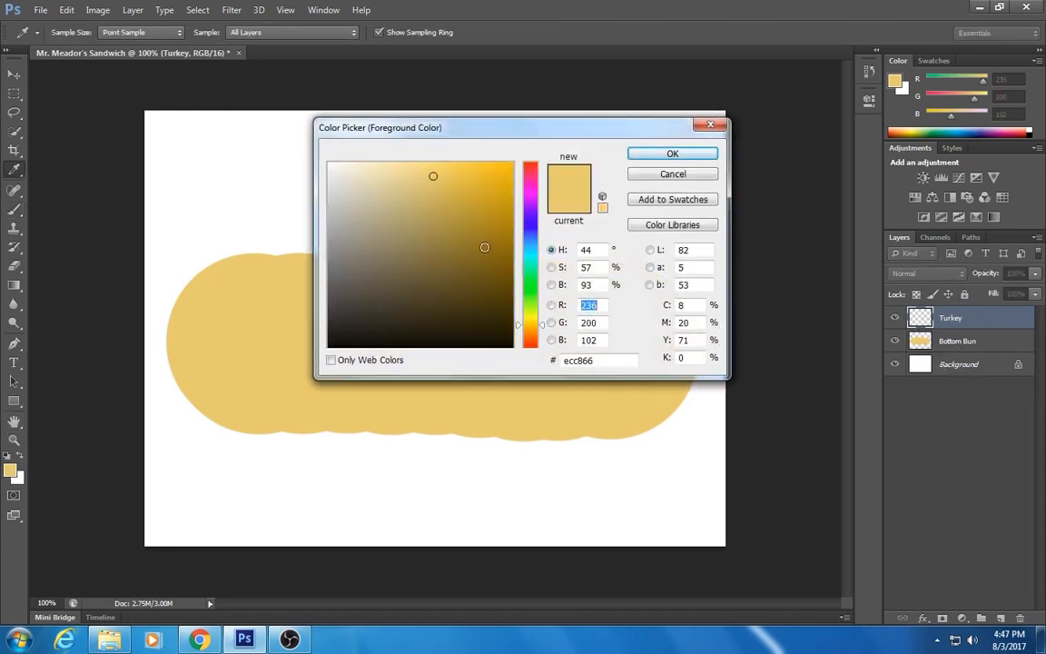
mouse_move(480, 230)
left_mouse_down()
mouse_move(414, 169)
mouse_move(368, 167)
left_mouse_up()
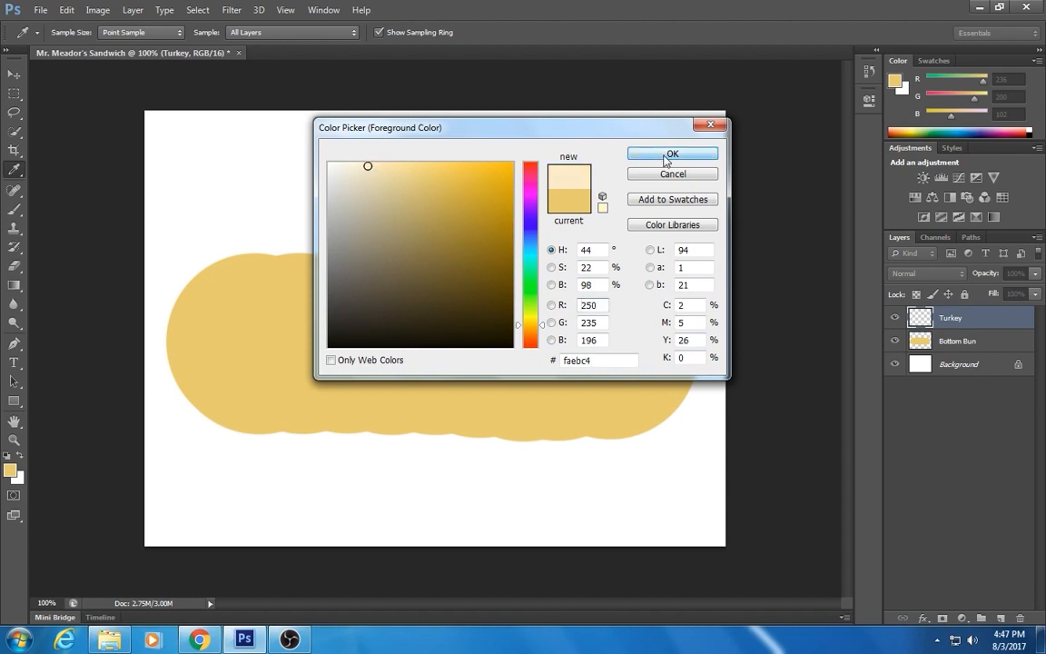
left_click(668, 156)
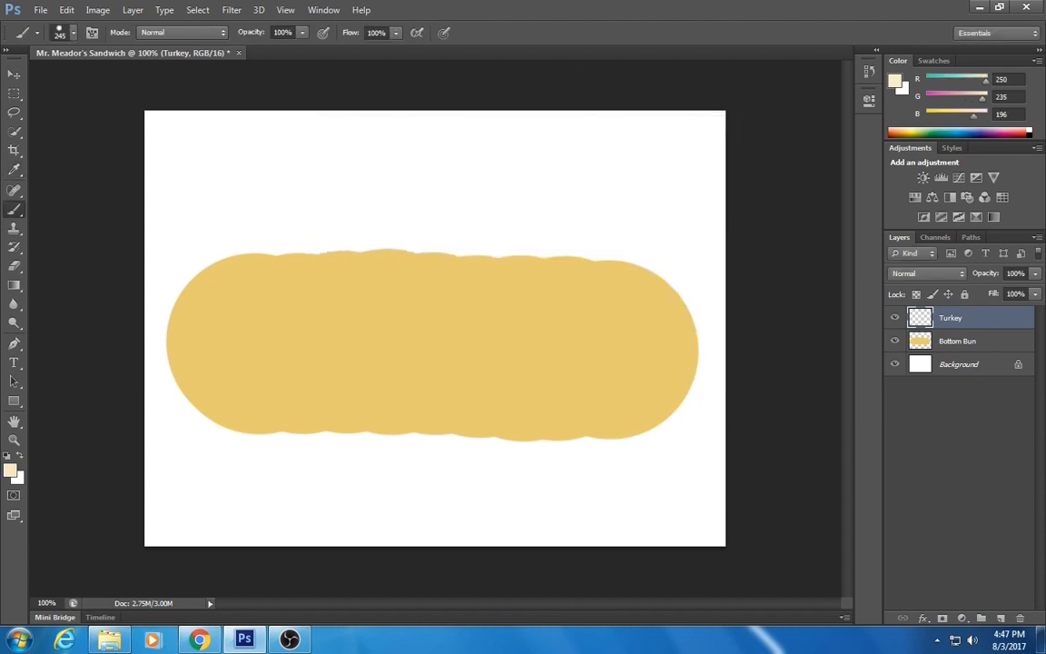
- Reduce the brush size to 96 px and paint three filled round turkey slices side by side on the bun
left_click(74, 35)
left_click_drag(131, 79, 88, 79)
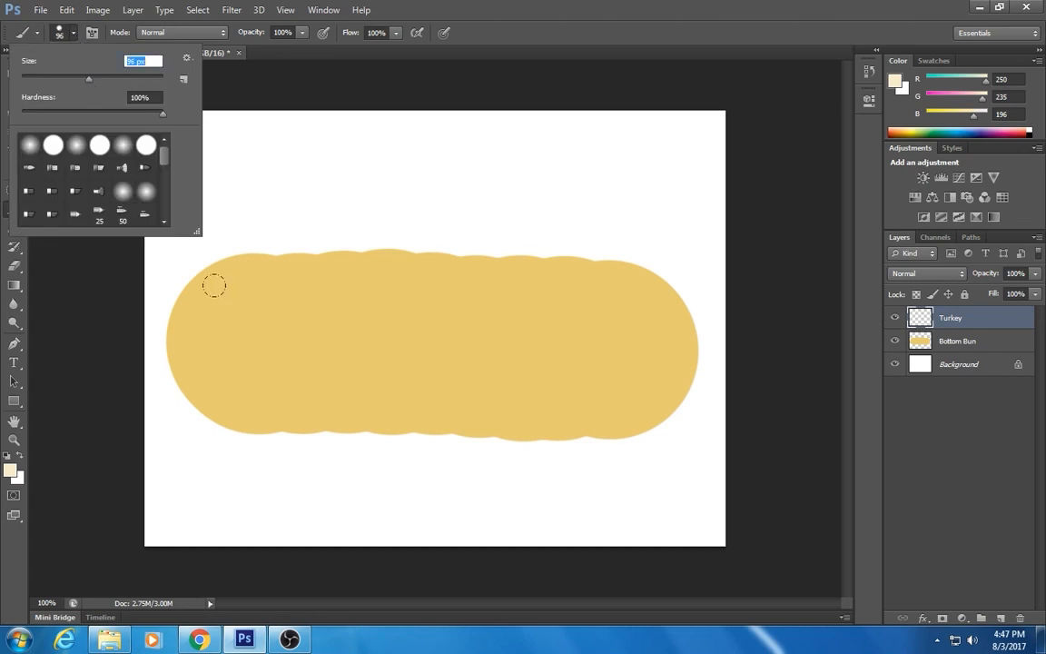
mouse_move(215, 285)
left_mouse_down()
mouse_move(291, 283)
mouse_move(228, 331)
mouse_move(215, 287)
mouse_move(287, 323)
mouse_move(212, 343)
mouse_move(330, 302)
mouse_move(364, 277)
mouse_move(420, 334)
mouse_move(364, 297)
mouse_move(427, 279)
left_mouse_up()
mouse_move(526, 301)
left_mouse_down()
mouse_move(583, 281)
mouse_move(621, 324)
mouse_move(587, 363)
mouse_move(539, 357)
mouse_move(541, 318)
mouse_move(564, 322)
mouse_move(493, 336)
mouse_move(518, 328)
mouse_move(531, 349)
mouse_move(575, 327)
left_mouse_up()
left_click(413, 324)
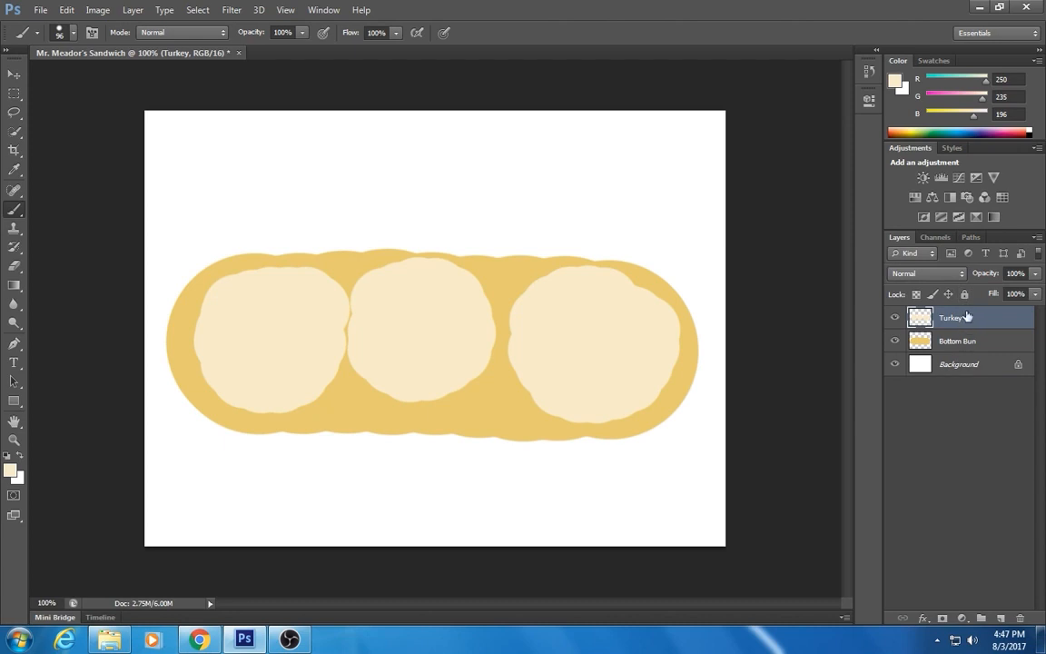
- Create a new layer named Lettuce above the Turkey layer
key("ctrl")
left_click(132, 11)
mouse_move(141, 26)
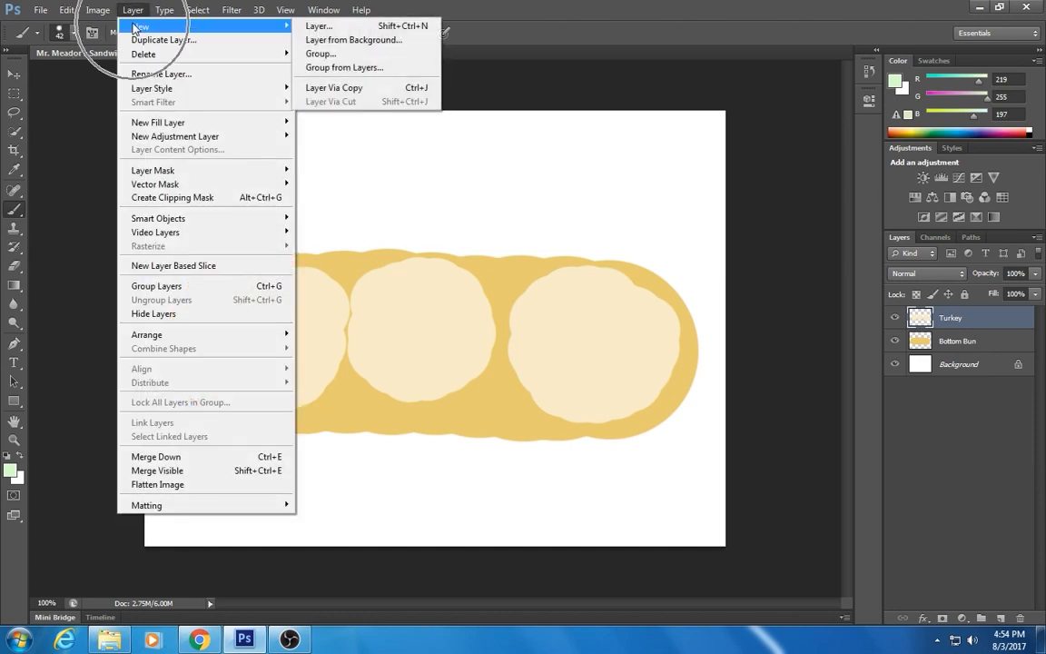
left_click(322, 26)
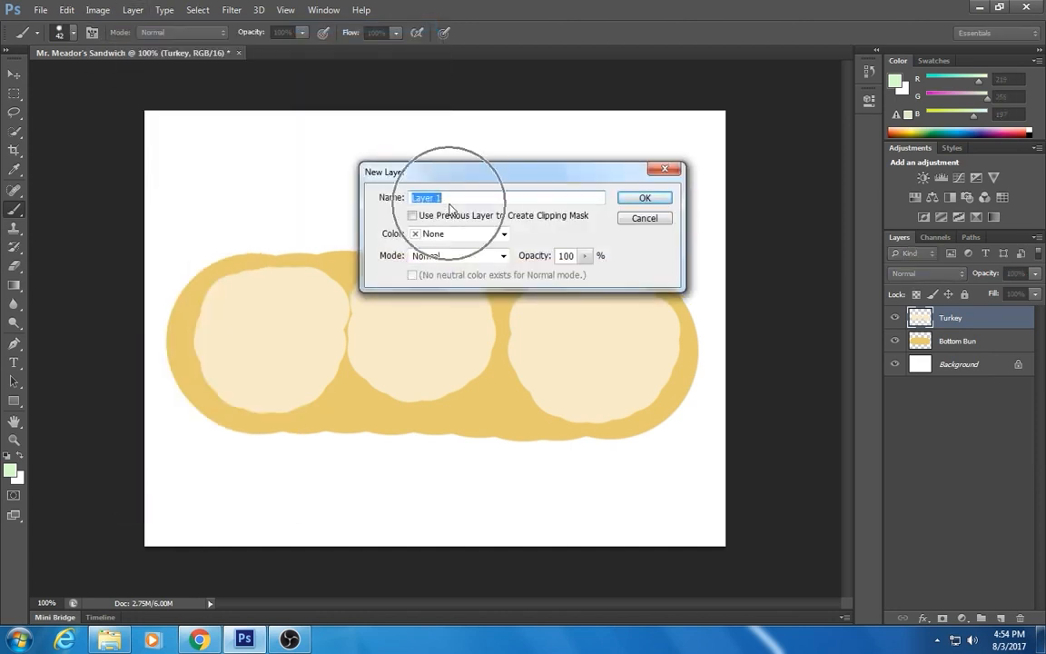
type("Lettuce")
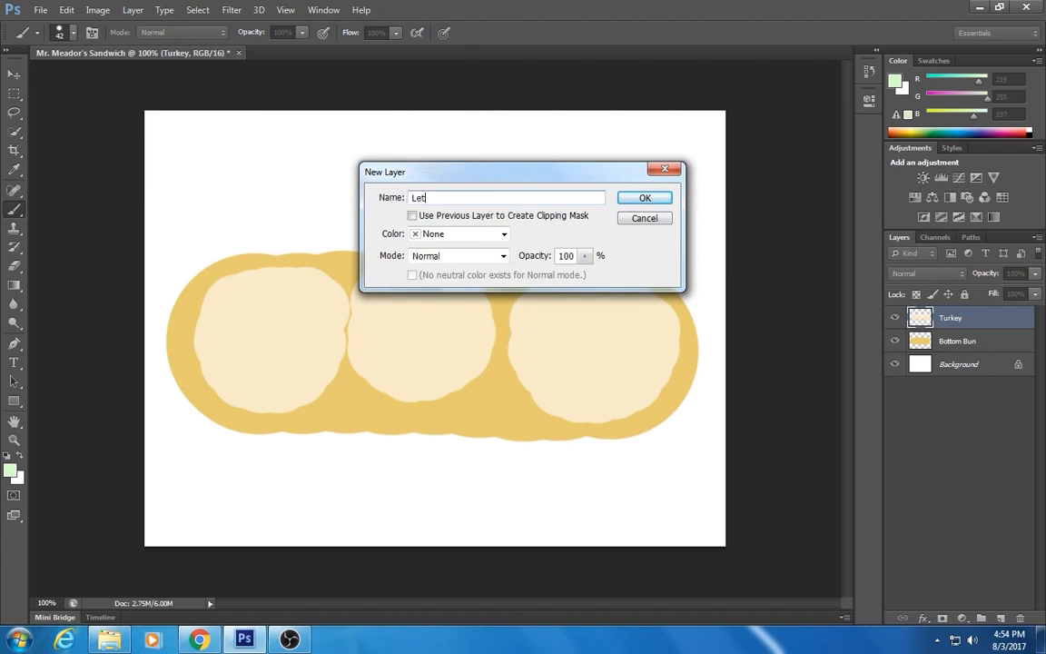
left_click(660, 199)
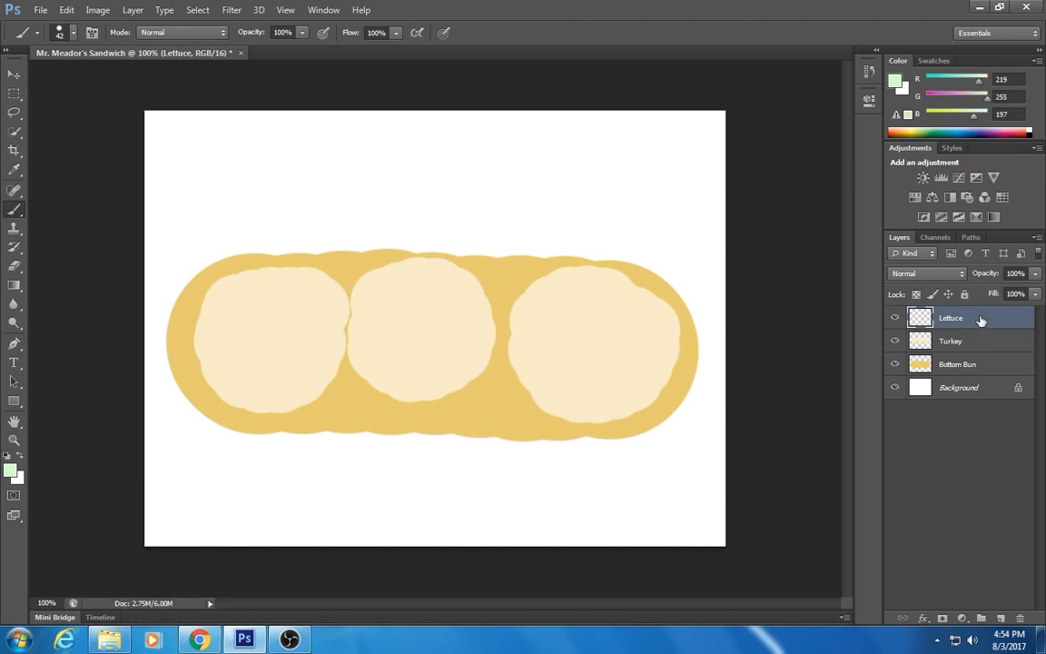
left_click(980, 320)
- Set the foreground colour to bright green 7fee3d for the lettuce and ready the Brush tool
left_click(10, 469)
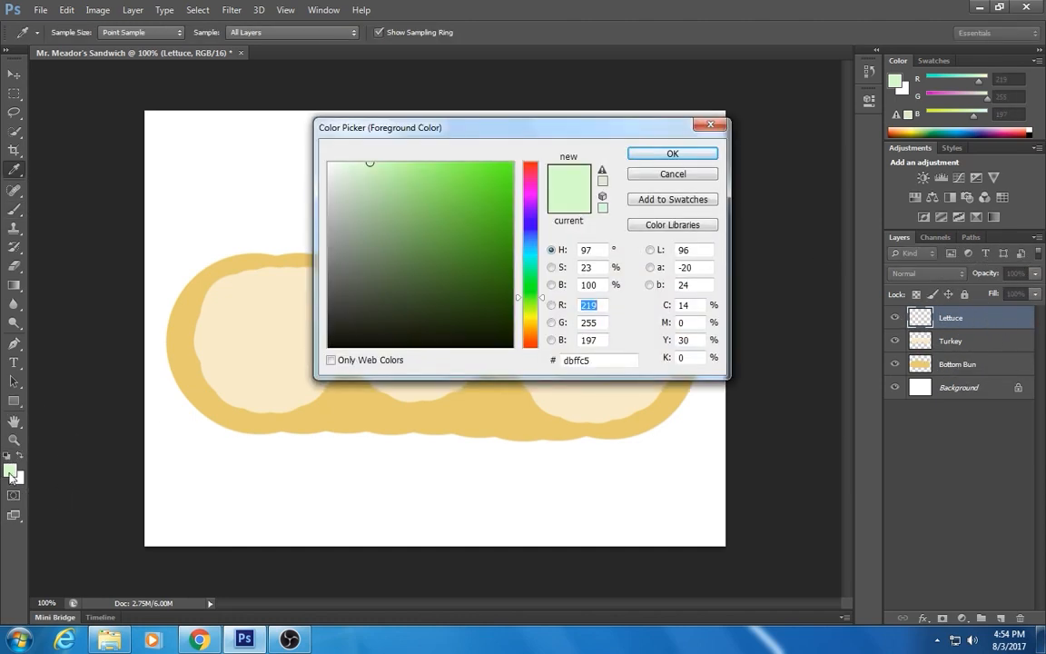
mouse_move(422, 231)
left_mouse_down()
mouse_move(432, 191)
mouse_move(455, 172)
mouse_move(458, 203)
mouse_move(465, 174)
left_mouse_up()
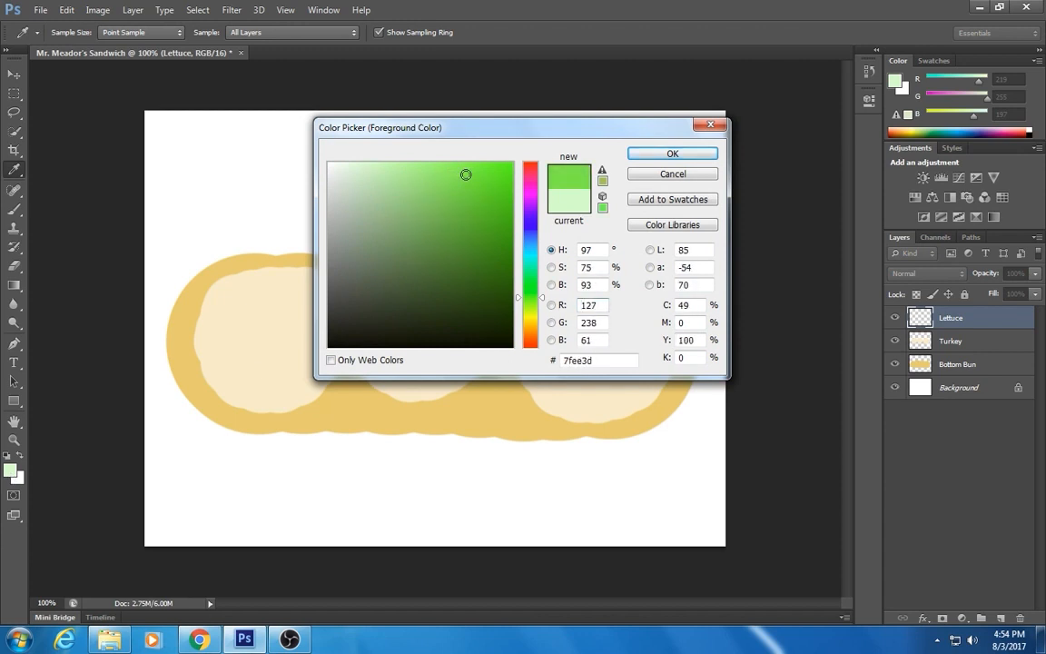
left_click(707, 152)
key("b")
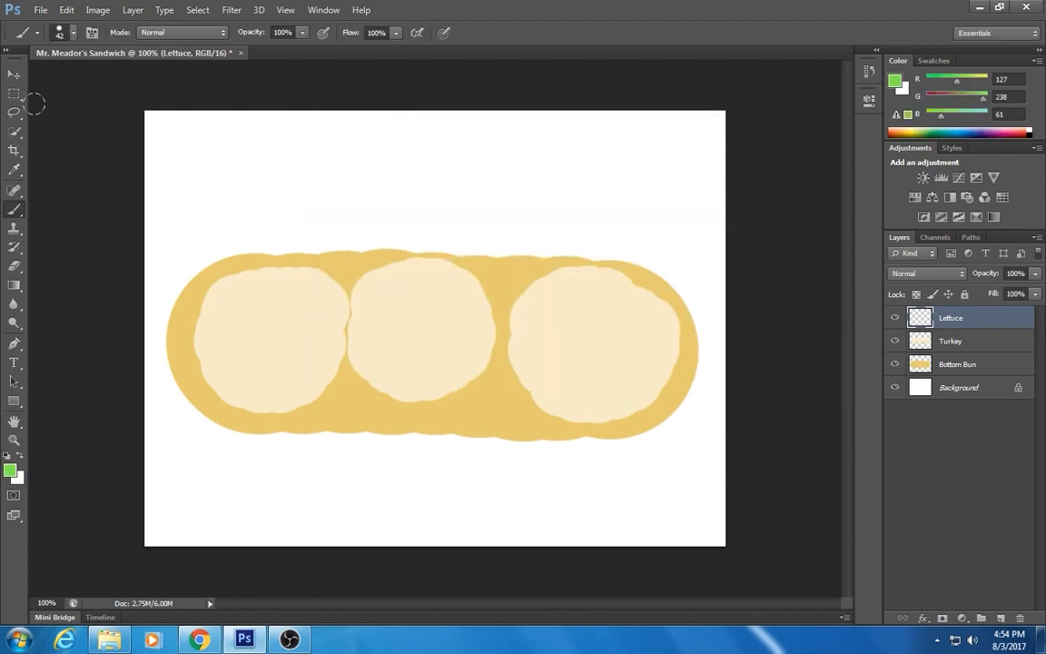
- Set the brush size to 33 px and its hardness to 85%
left_click(74, 34)
left_click_drag(51, 76, 46, 82)
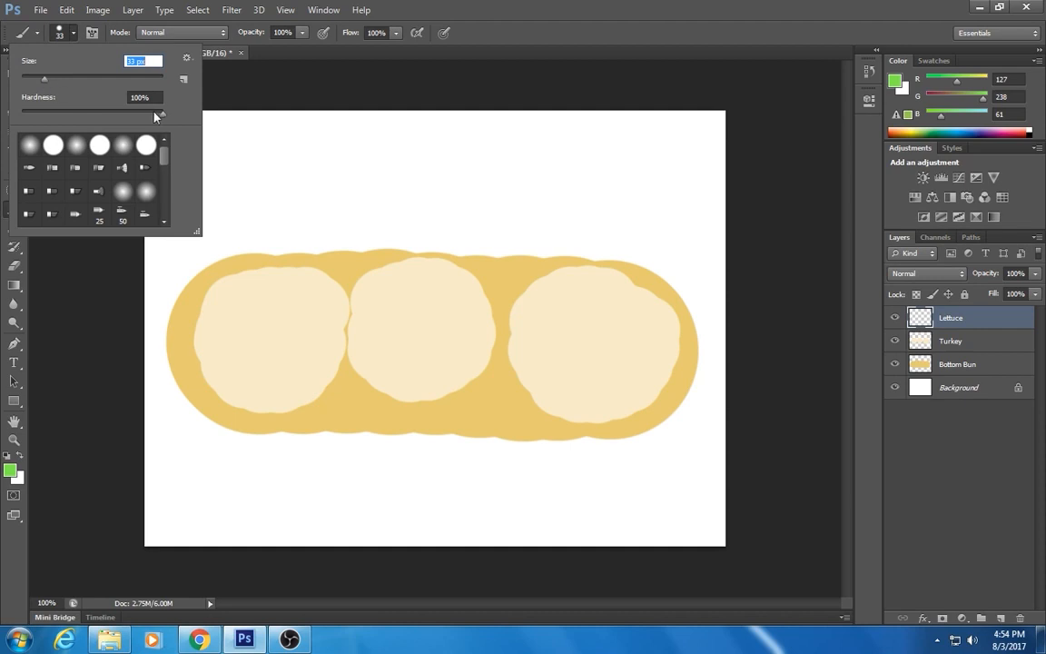
left_click_drag(162, 113, 141, 112)
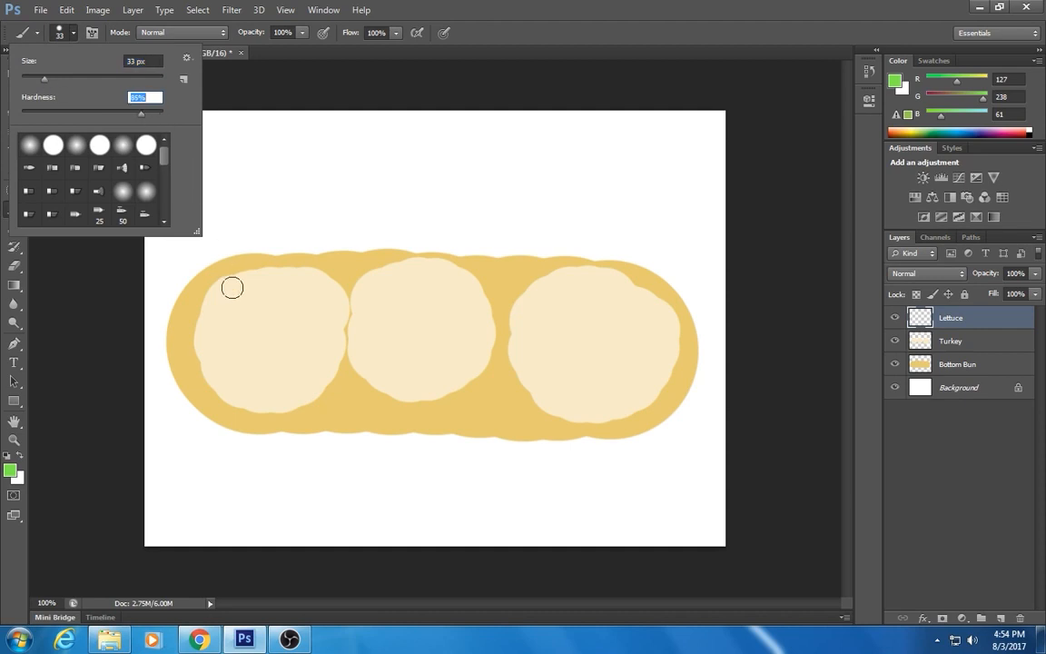
mouse_move(215, 280)
left_mouse_down()
mouse_move(248, 317)
mouse_move(210, 381)
mouse_move(319, 379)
left_mouse_up()
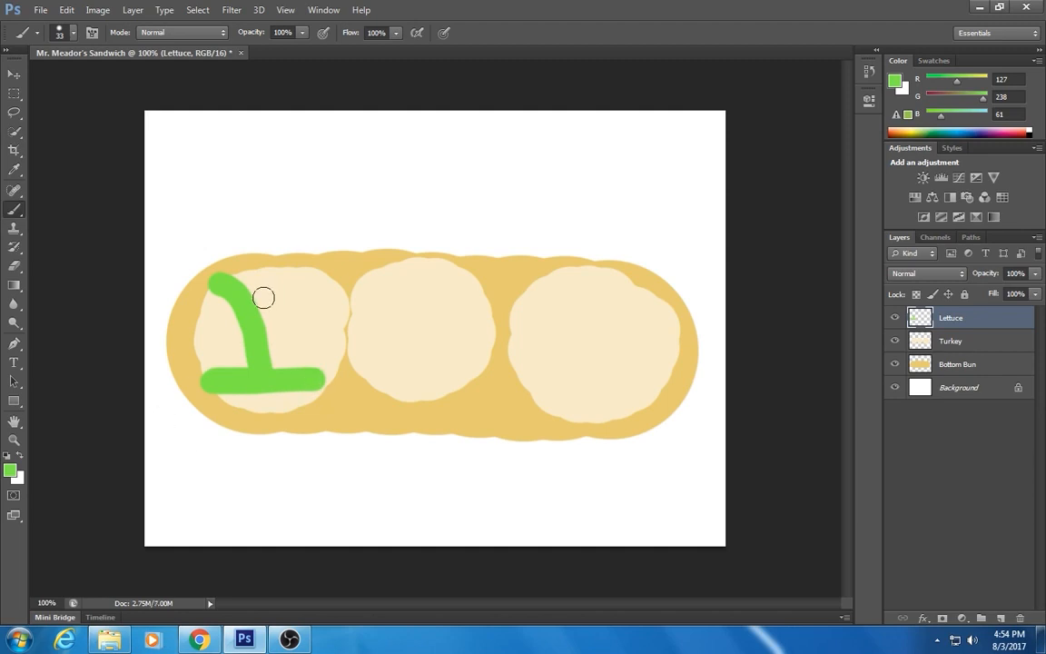
left_click(68, 10)
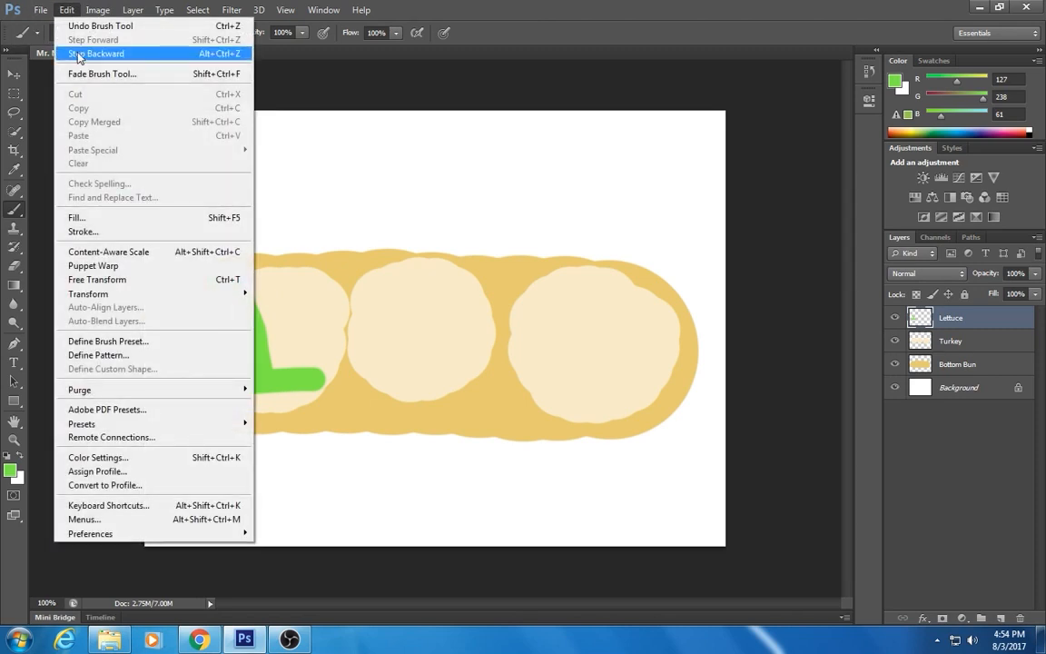
left_click(78, 54)
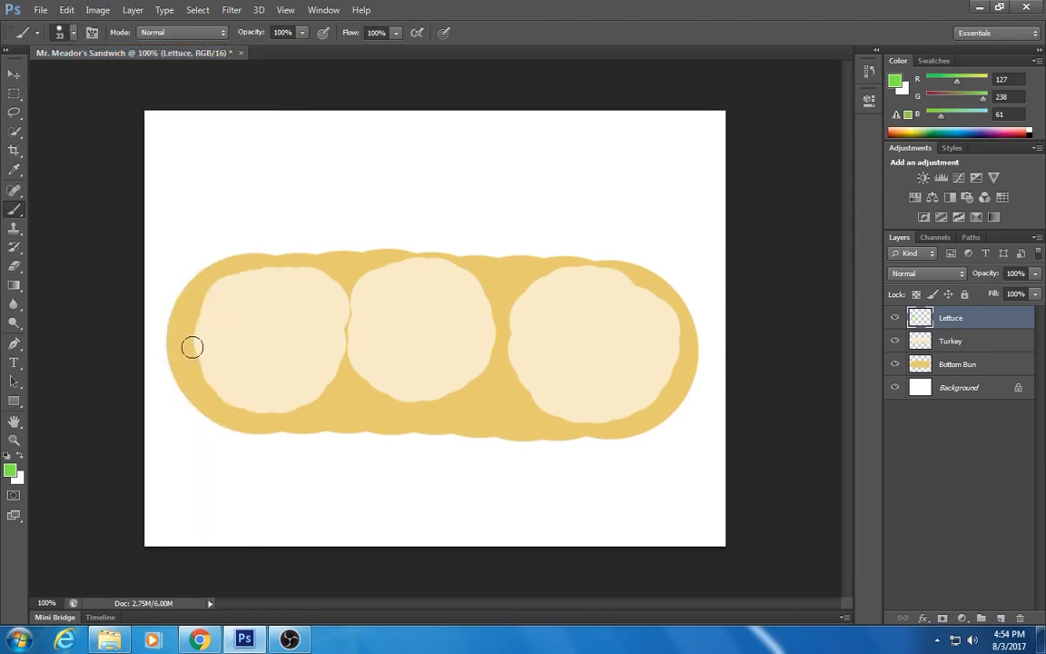
- Paint two short diagonal lettuce strokes over the upper-left part of the leftmost turkey slice
mouse_move(226, 286)
left_mouse_down()
mouse_move(197, 321)
mouse_move(243, 297)
mouse_move(219, 354)
left_mouse_up()
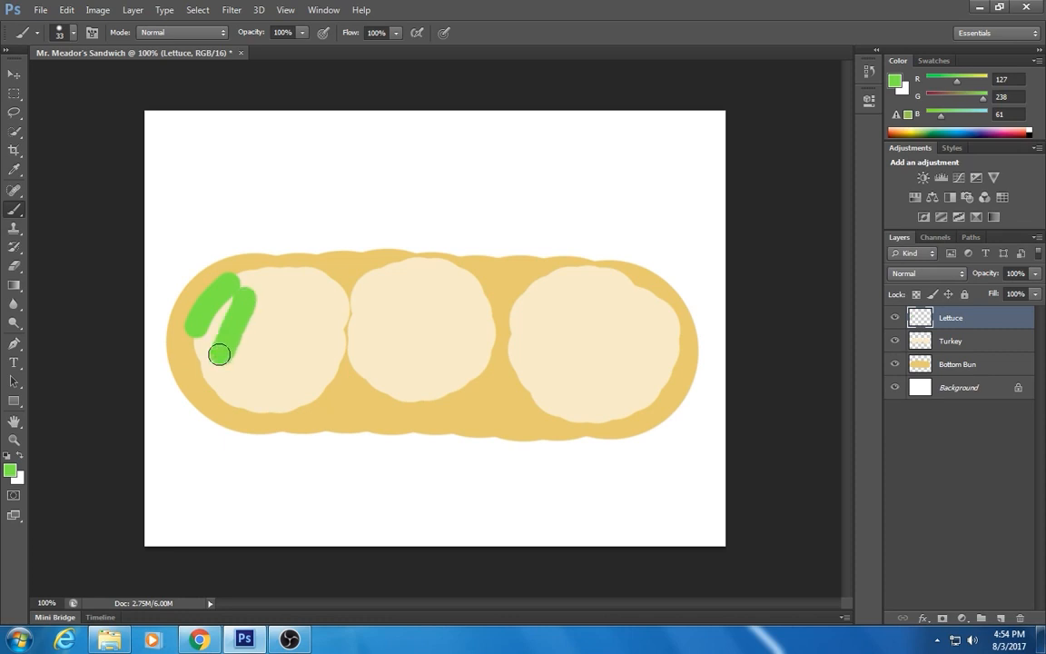
left_click(14, 266)
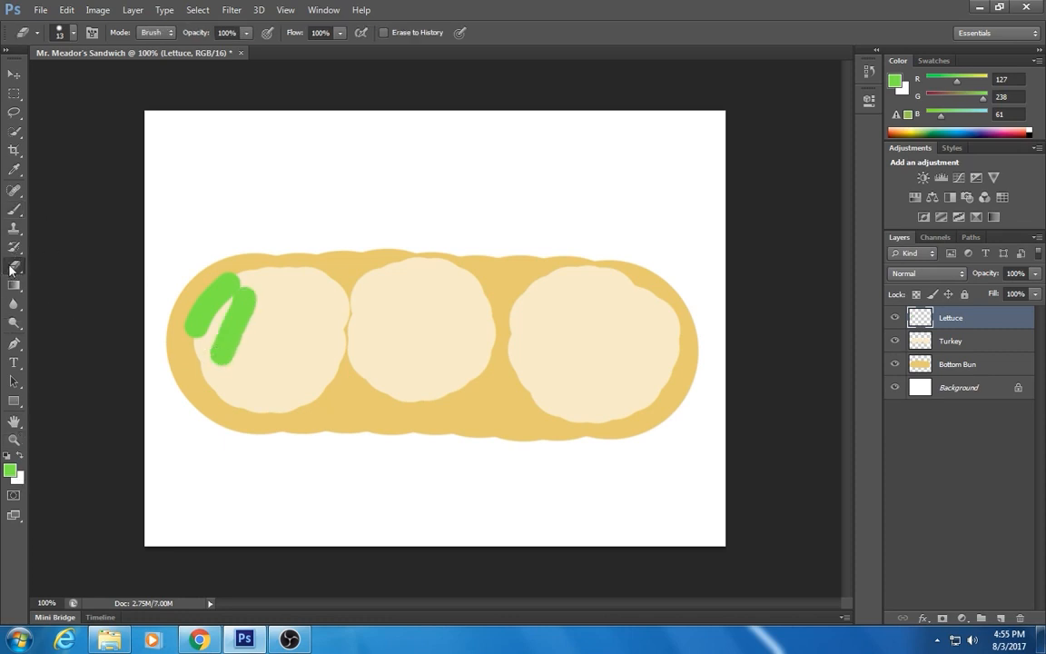
left_click_drag(250, 288, 227, 325)
mouse_move(274, 353)
left_mouse_down()
mouse_move(250, 299)
mouse_move(214, 317)
mouse_move(235, 318)
mouse_move(232, 353)
left_mouse_up()
key("ctrl+z")
left_click(12, 215)
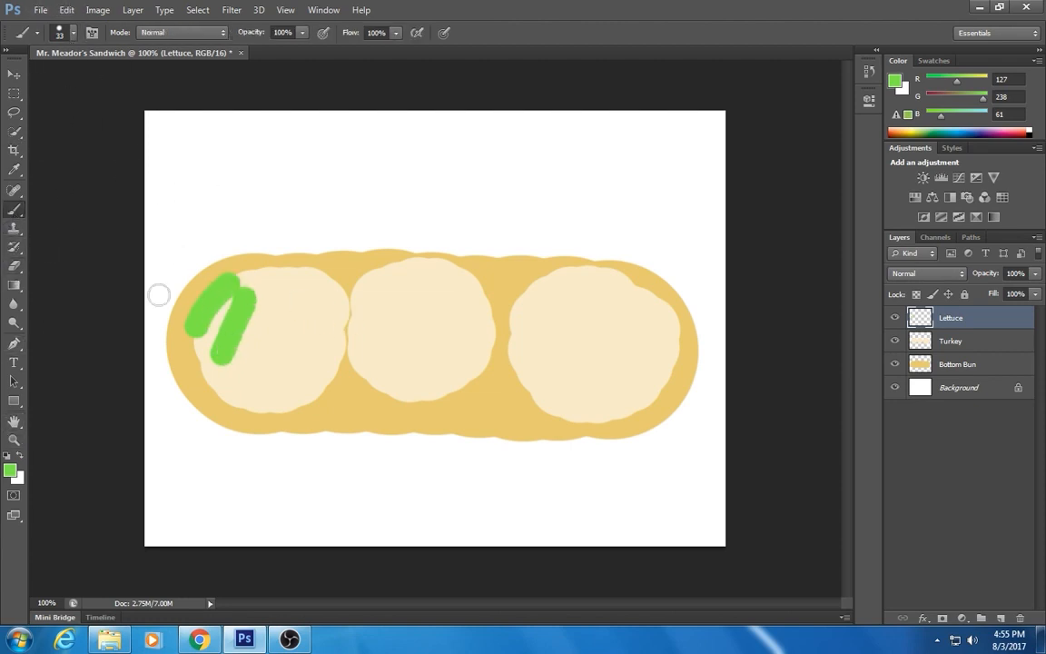
- Paint overlapping, criss-crossing green lettuce strokes across all three turkey slices, leaving small gaps between them
mouse_move(254, 272)
left_mouse_down()
mouse_move(245, 374)
mouse_move(216, 384)
left_mouse_up()
left_click_drag(316, 327, 268, 385)
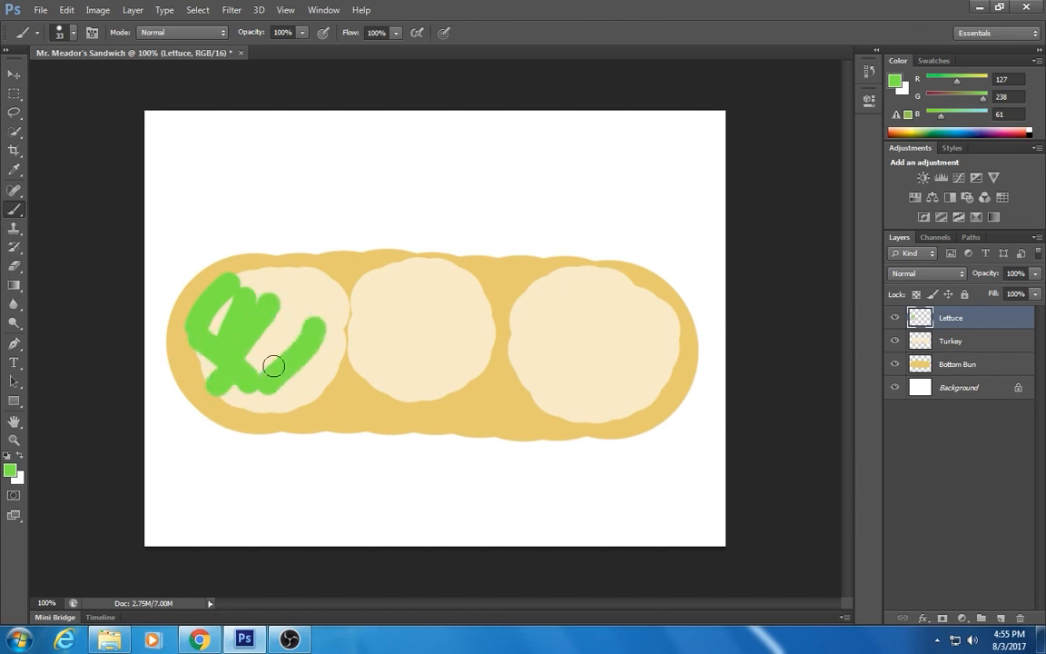
left_click_drag(263, 327, 283, 368)
left_click_drag(302, 298, 257, 350)
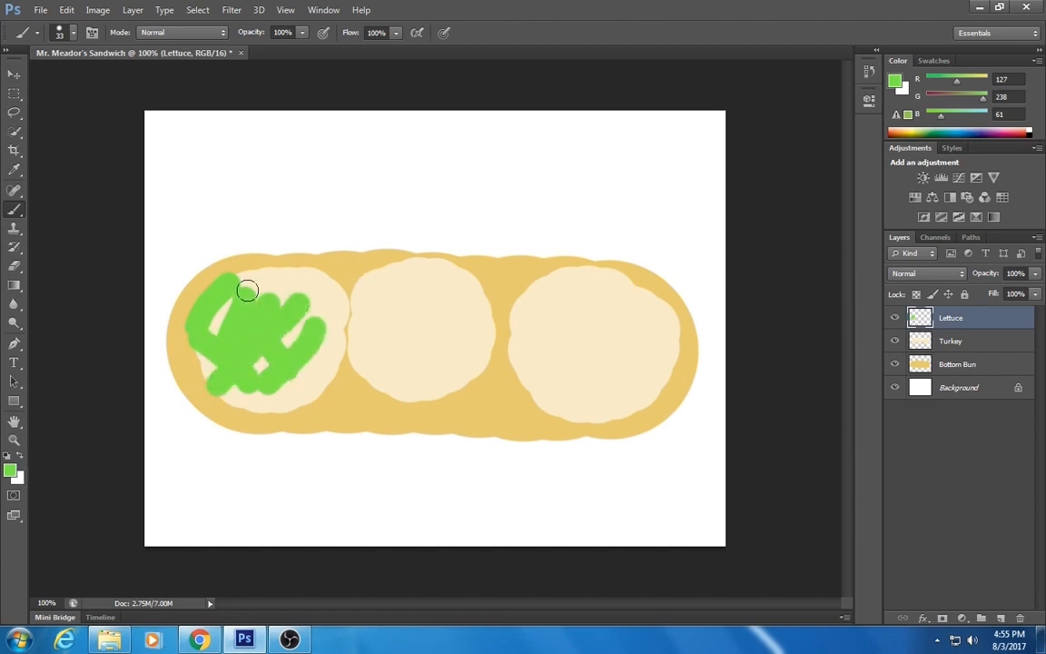
left_click_drag(266, 274, 291, 304)
mouse_move(362, 271)
left_mouse_down()
mouse_move(319, 316)
mouse_move(355, 365)
left_mouse_up()
mouse_move(374, 309)
left_mouse_down()
mouse_move(319, 380)
mouse_move(280, 369)
mouse_move(341, 406)
left_mouse_up()
left_click_drag(415, 318, 355, 381)
left_click_drag(355, 311, 402, 379)
mouse_move(397, 288)
left_mouse_down()
mouse_move(442, 309)
mouse_move(409, 350)
mouse_move(373, 361)
mouse_move(421, 403)
mouse_move(353, 401)
mouse_move(391, 418)
mouse_move(457, 347)
mouse_move(412, 381)
mouse_move(435, 290)
mouse_move(499, 328)
mouse_move(475, 319)
mouse_move(432, 354)
mouse_move(512, 404)
mouse_move(422, 382)
mouse_move(463, 372)
mouse_move(497, 313)
mouse_move(536, 325)
mouse_move(572, 311)
mouse_move(519, 292)
mouse_move(582, 339)
mouse_move(638, 294)
mouse_move(554, 380)
mouse_move(579, 304)
mouse_move(645, 343)
mouse_move(663, 316)
mouse_move(631, 335)
mouse_move(662, 351)
mouse_move(653, 349)
mouse_move(664, 341)
mouse_move(625, 361)
mouse_move(646, 388)
left_mouse_up()
mouse_move(594, 348)
left_mouse_down()
mouse_move(536, 341)
mouse_move(544, 391)
mouse_move(510, 369)
mouse_move(573, 398)
mouse_move(564, 408)
mouse_move(596, 402)
mouse_move(527, 421)
mouse_move(485, 408)
mouse_move(407, 412)
mouse_move(505, 361)
mouse_move(441, 336)
mouse_move(566, 290)
mouse_move(464, 271)
mouse_move(389, 292)
mouse_move(339, 281)
mouse_move(291, 305)
mouse_move(283, 378)
mouse_move(252, 397)
mouse_move(226, 353)
mouse_move(267, 326)
left_mouse_up()
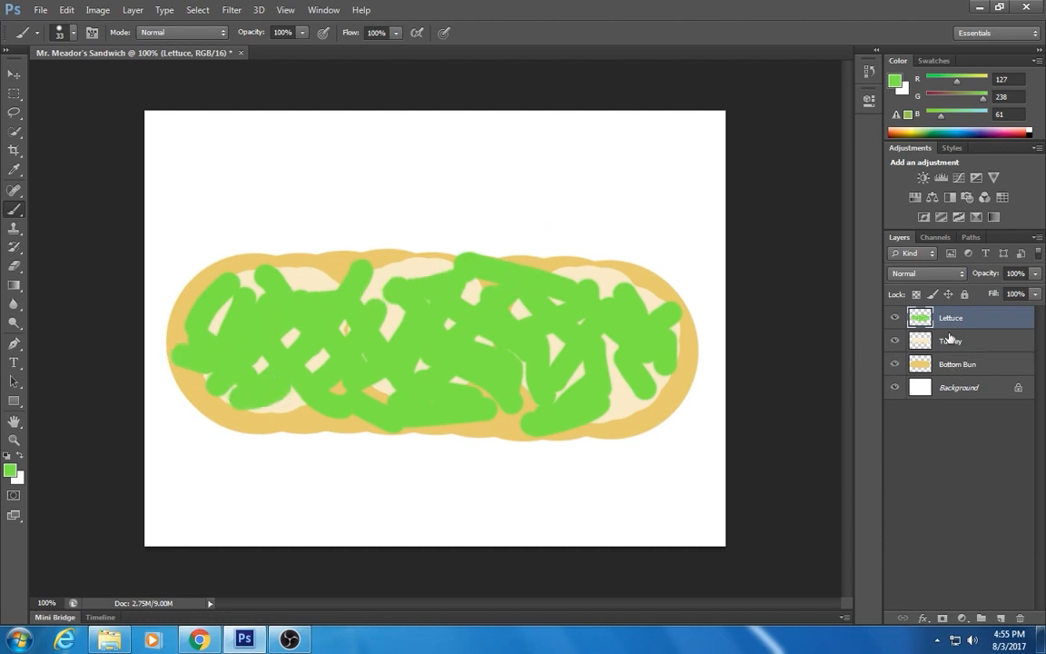
- Hide the Lettuce, Turkey and Bottom Bun layers one after another, and show all three again
left_click(950, 319)
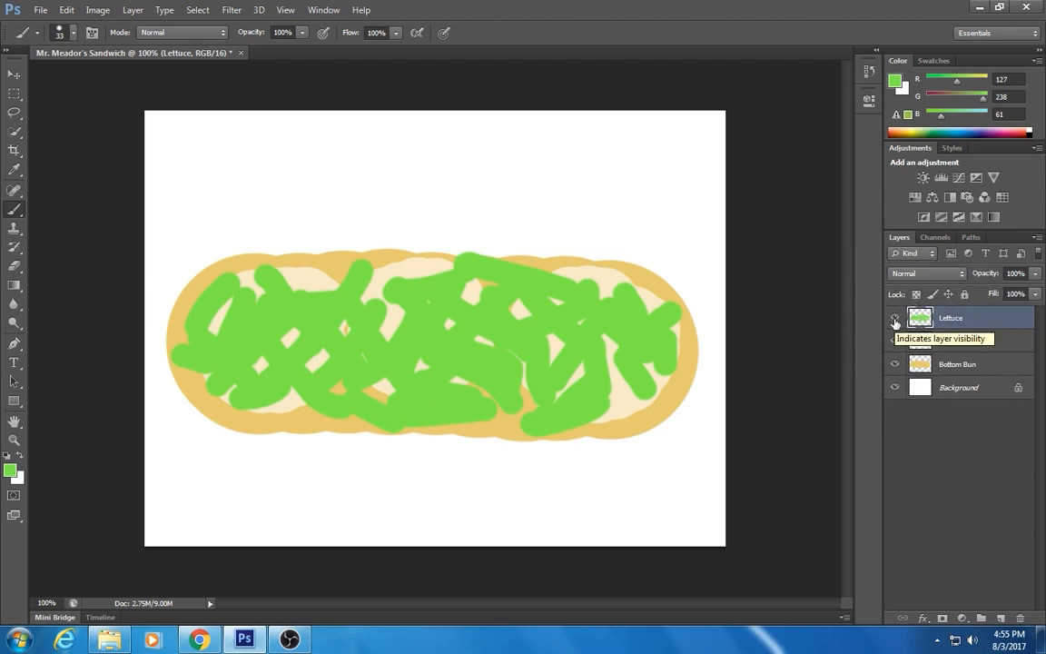
left_click(895, 319)
left_click(895, 341)
left_click(894, 364)
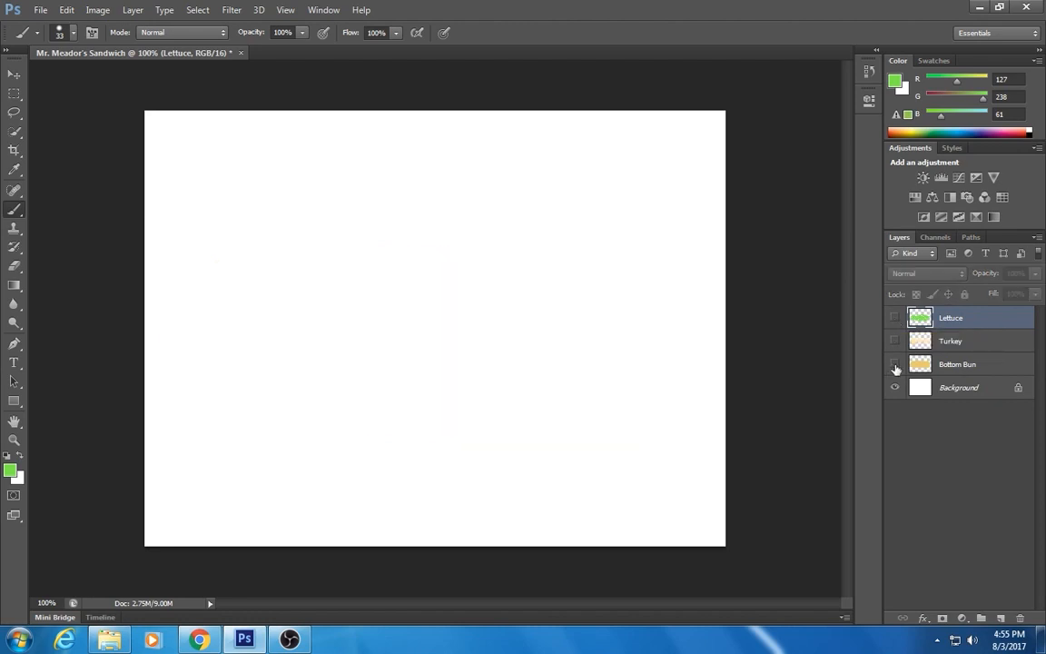
left_click(894, 364)
left_click(895, 341)
left_click(895, 318)
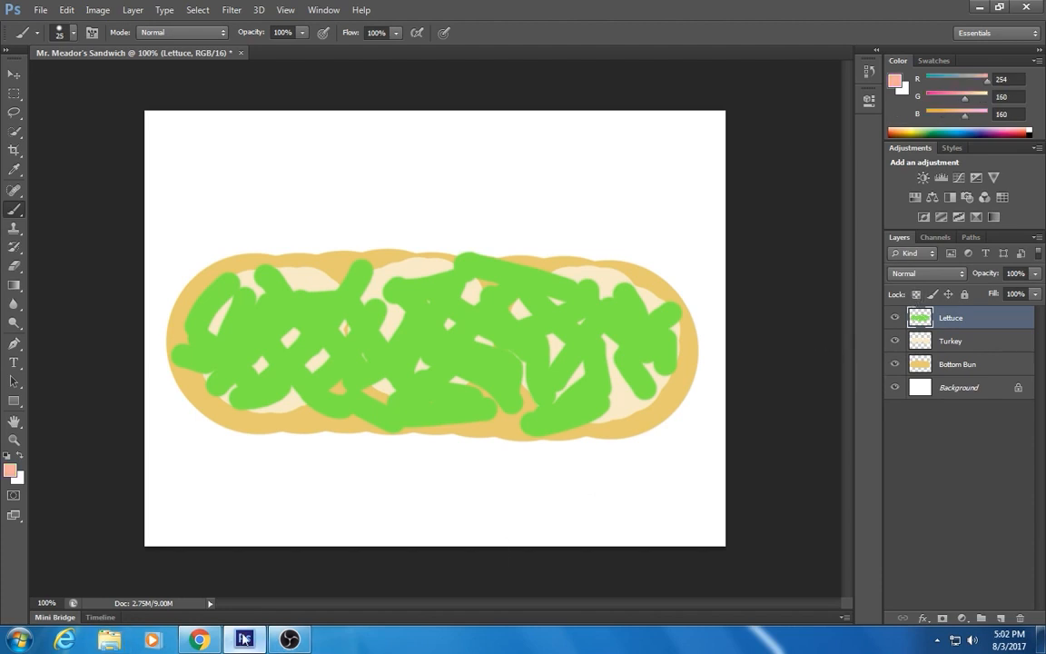
- Create a new layer named Tomato above the Lettuce layer
left_click(132, 10)
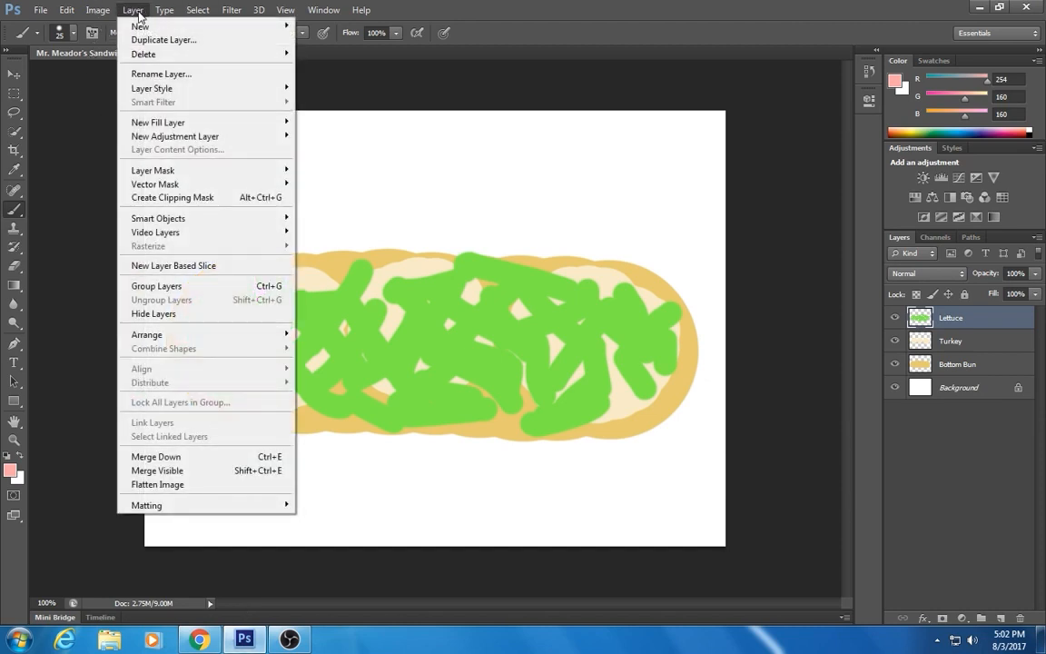
mouse_move(163, 28)
left_click(318, 30)
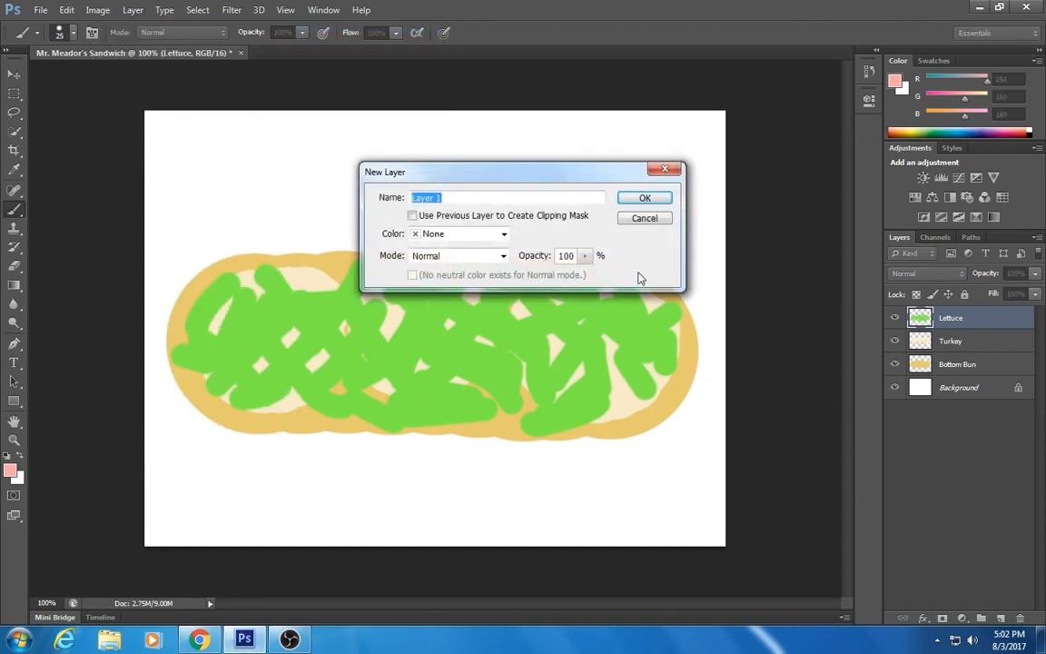
type("Tomato")
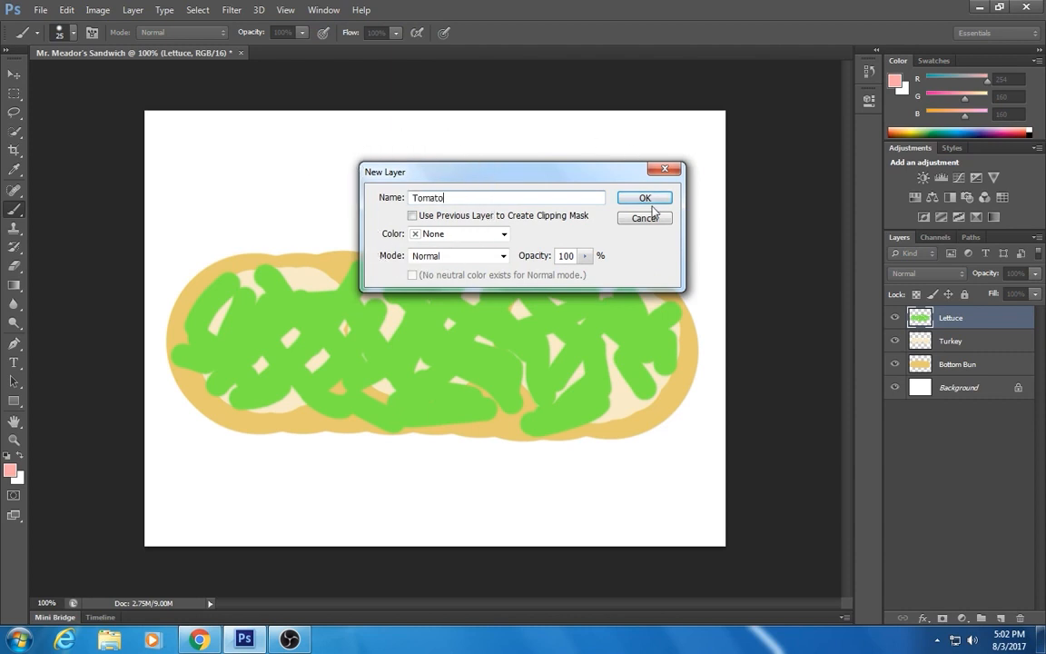
left_click(645, 198)
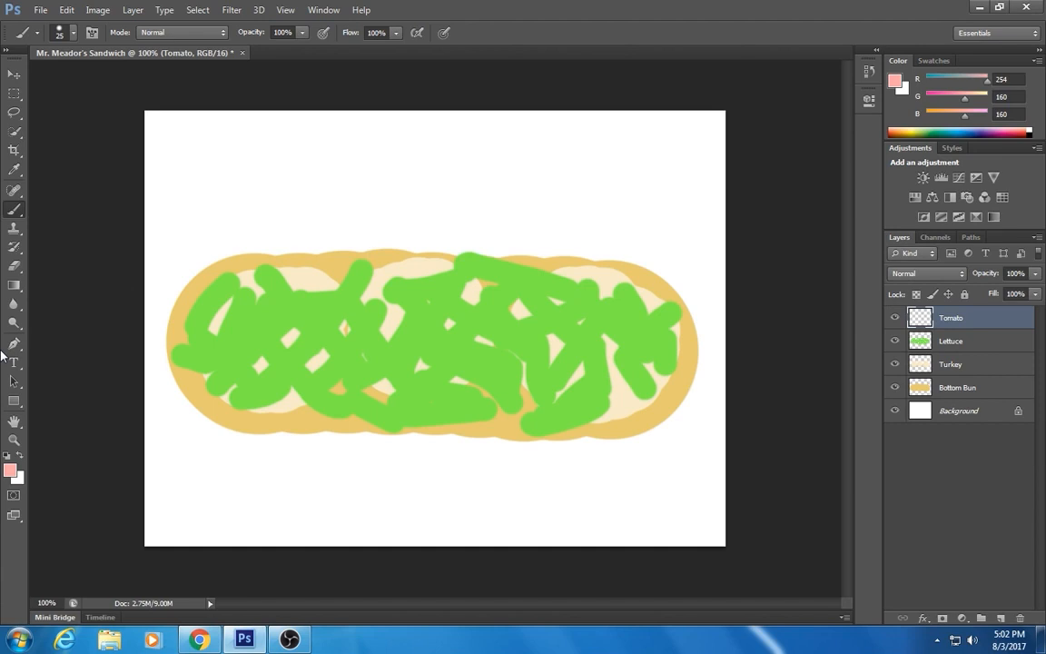
- Enlarge the brush to 200 px for the tomato slices
left_click(74, 33)
left_click(74, 34)
key("bracketright")
key("bracketright")
key("bracketright")
- Set the foreground colour to bright red fd0000 for the tomato slices
left_click(11, 471)
left_click_drag(397, 181, 512, 163)
left_click(672, 153)
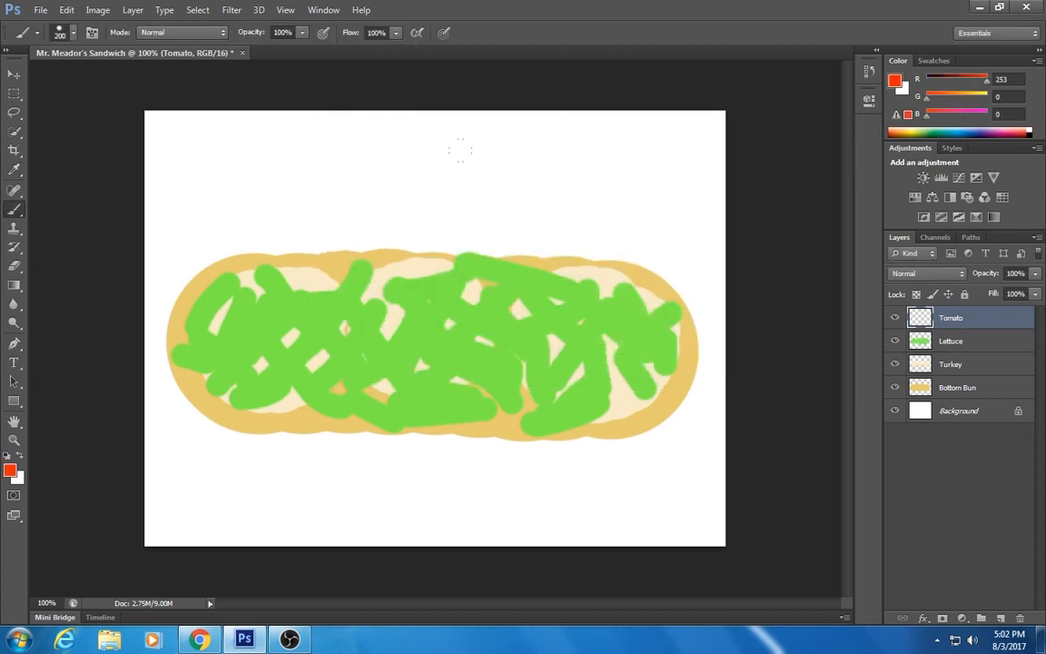
- Stamp three round red tomato slices side by side over the lettuce with the 200 px brush at 100% hardness
left_click(65, 31)
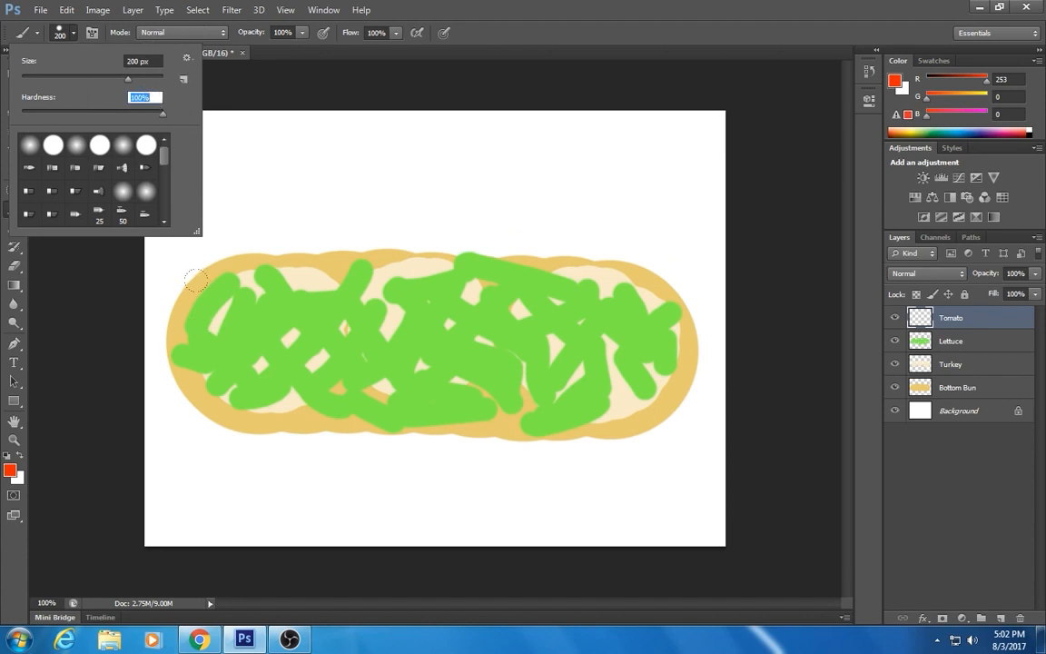
left_click(257, 340)
left_click(416, 343)
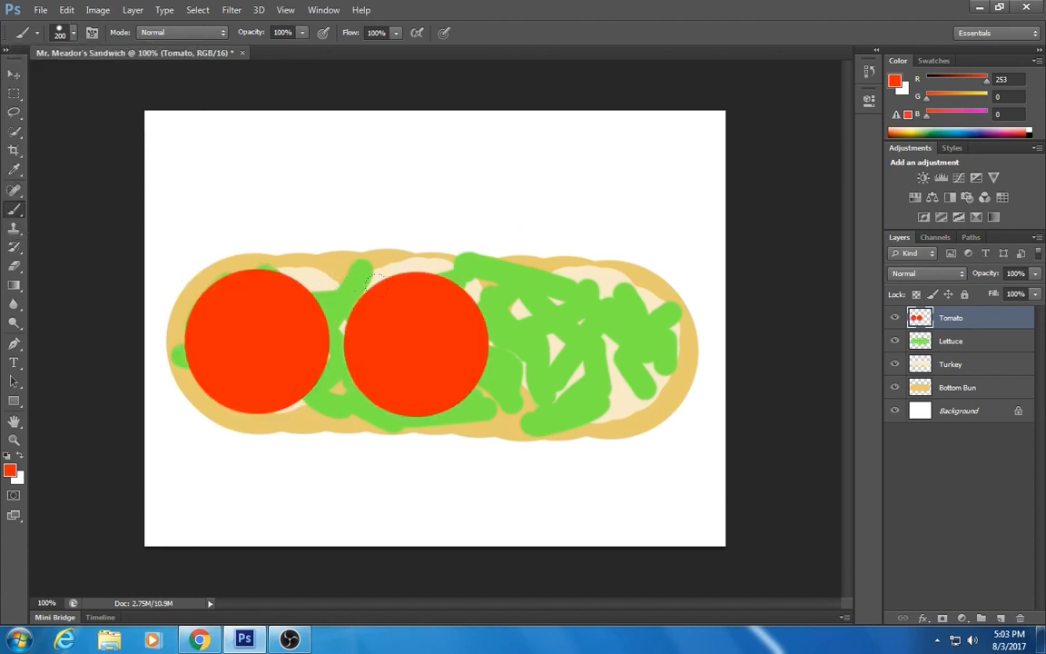
left_click(585, 347)
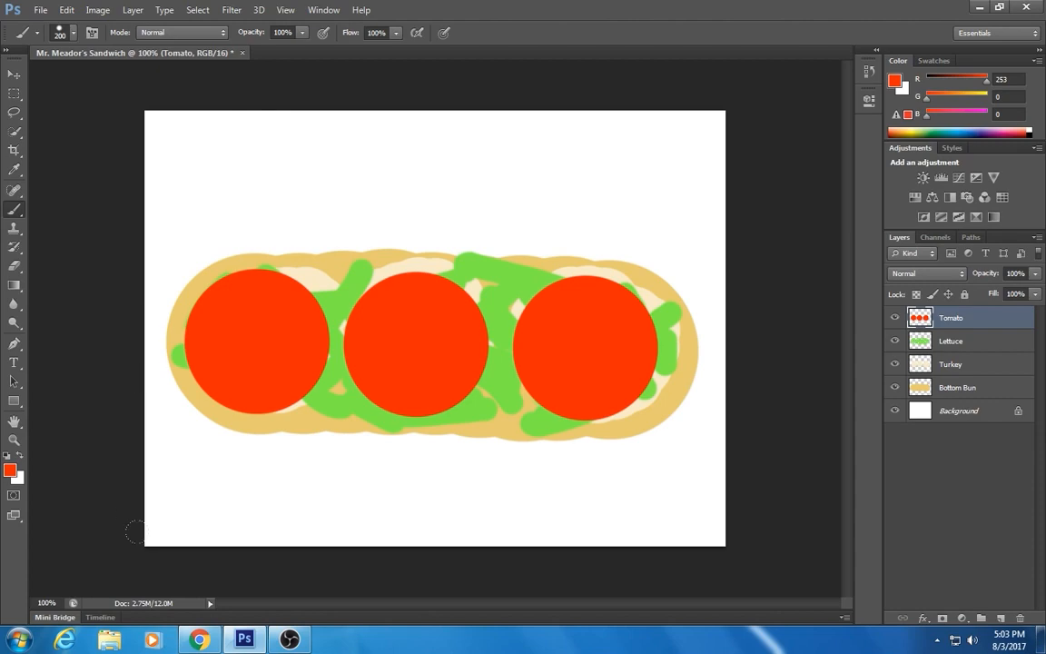
- Switch to Chrome and examine the 123RF cartoon tomato slice image as a drawing reference
left_click(199, 639)
scroll(373, 307, "up", 4)
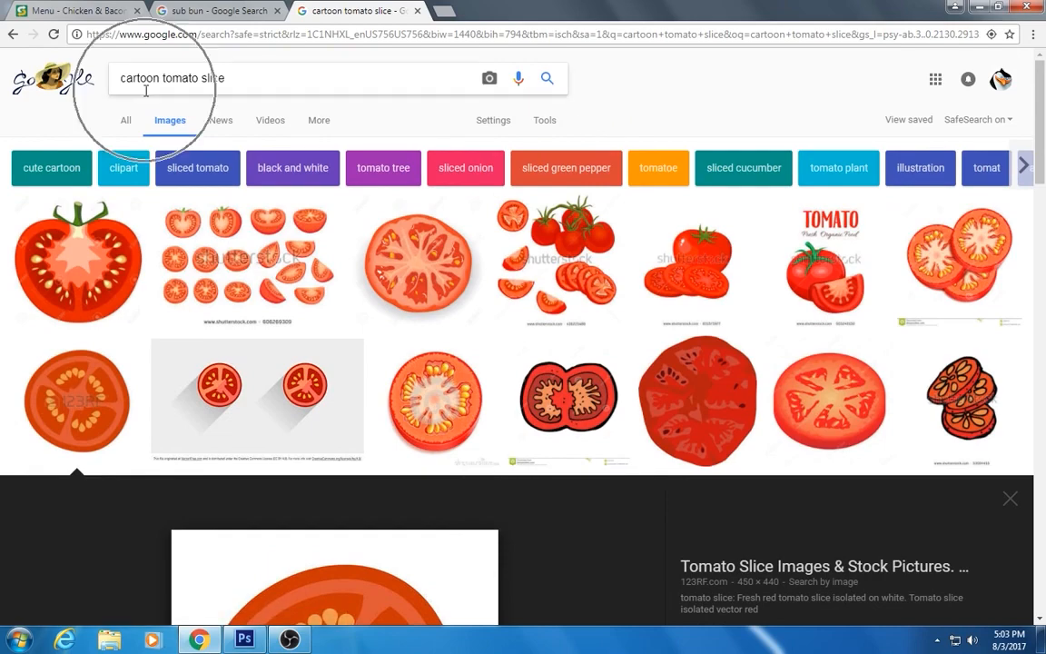
left_click(76, 367)
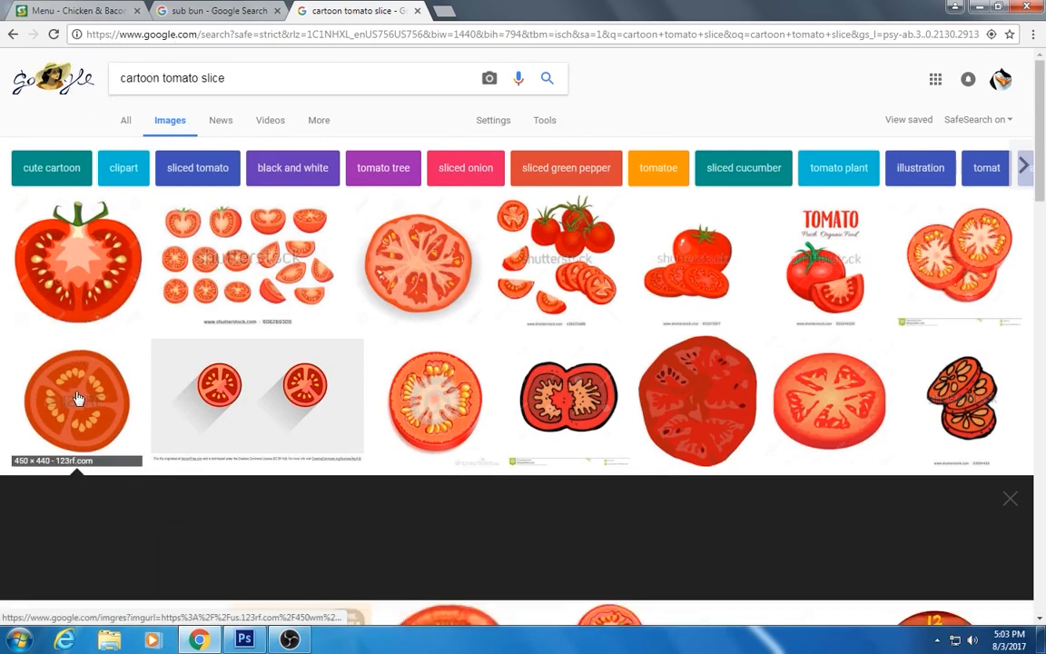
left_click(78, 398)
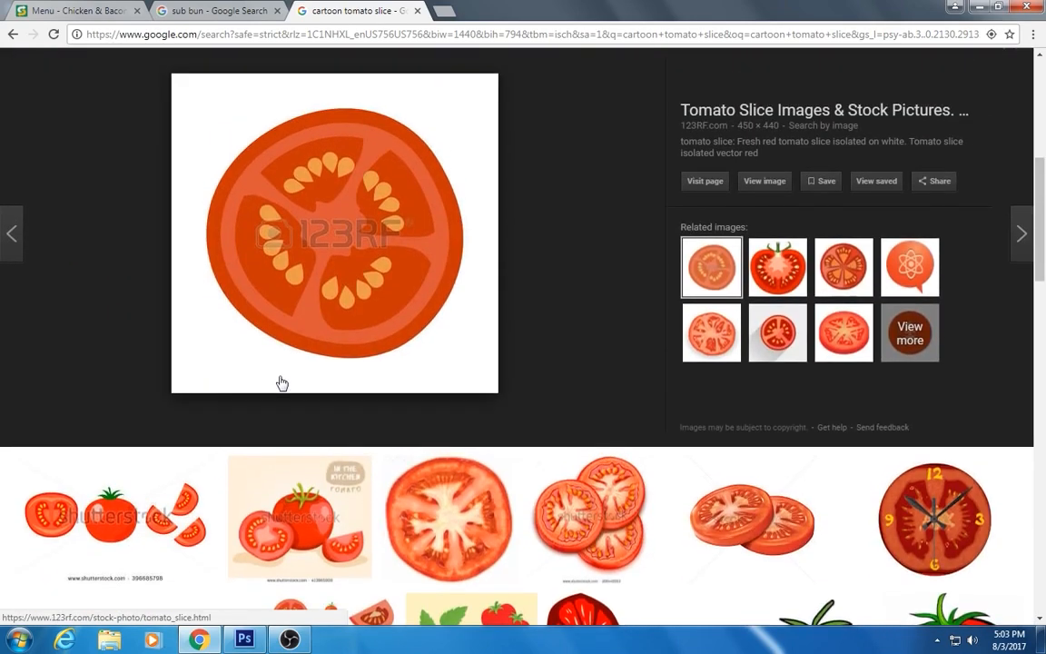
- Switch back to Photoshop and set the foreground colour to light pink ff9292 for the tomato's inner detail
left_click(243, 639)
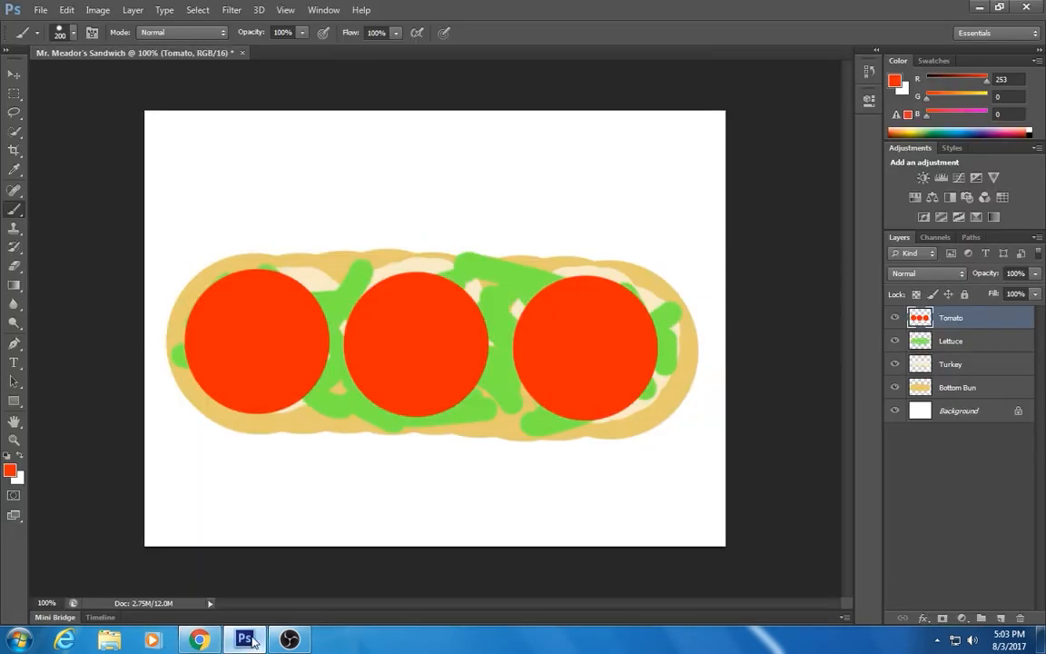
left_click(11, 472)
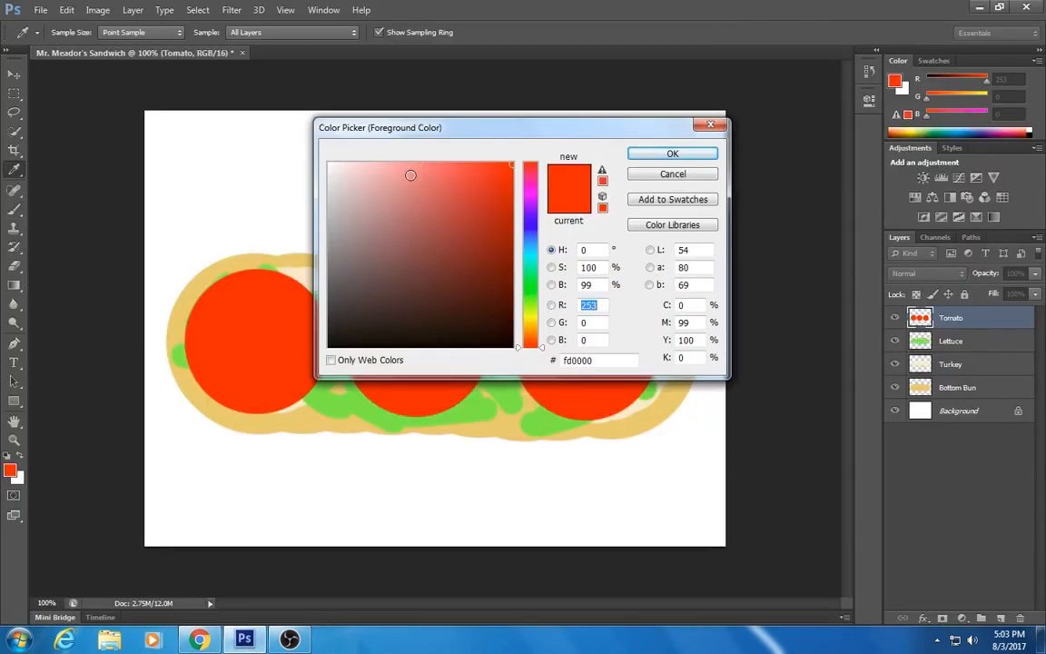
mouse_move(398, 157)
left_mouse_down()
mouse_move(422, 159)
mouse_move(407, 160)
left_mouse_up()
left_click(656, 156)
key("b")
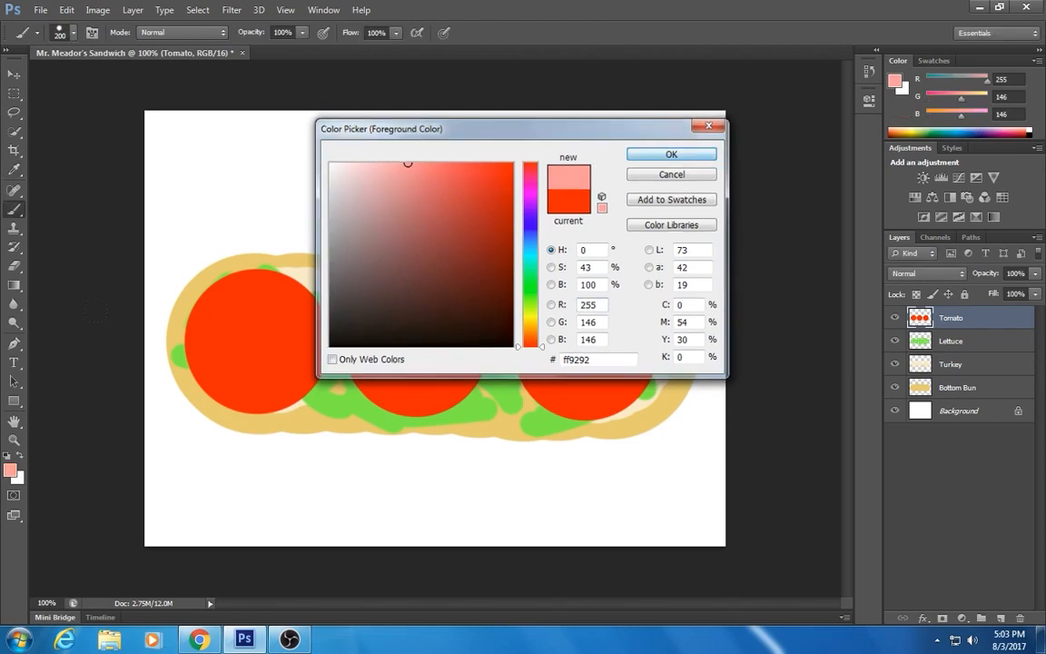
- Using a 25 px brush, paint a pink inner ring with crossing spokes on the leftmost tomato slice, following the Chrome reference image
left_click(194, 639)
left_click(194, 639)
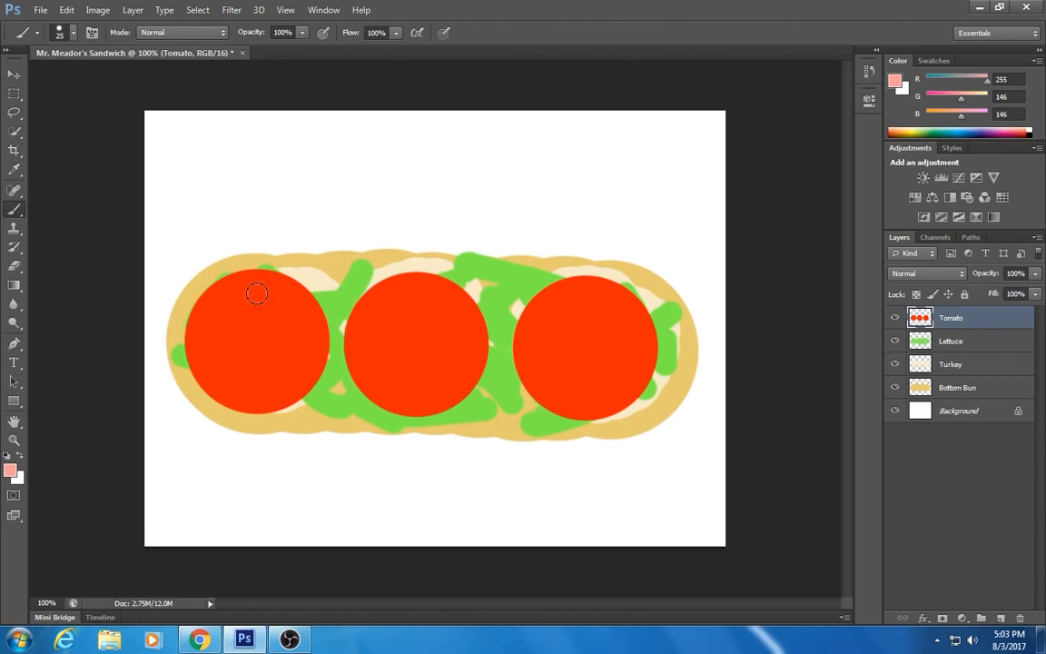
mouse_move(256, 293)
left_mouse_down()
mouse_move(217, 304)
mouse_move(209, 340)
left_mouse_up()
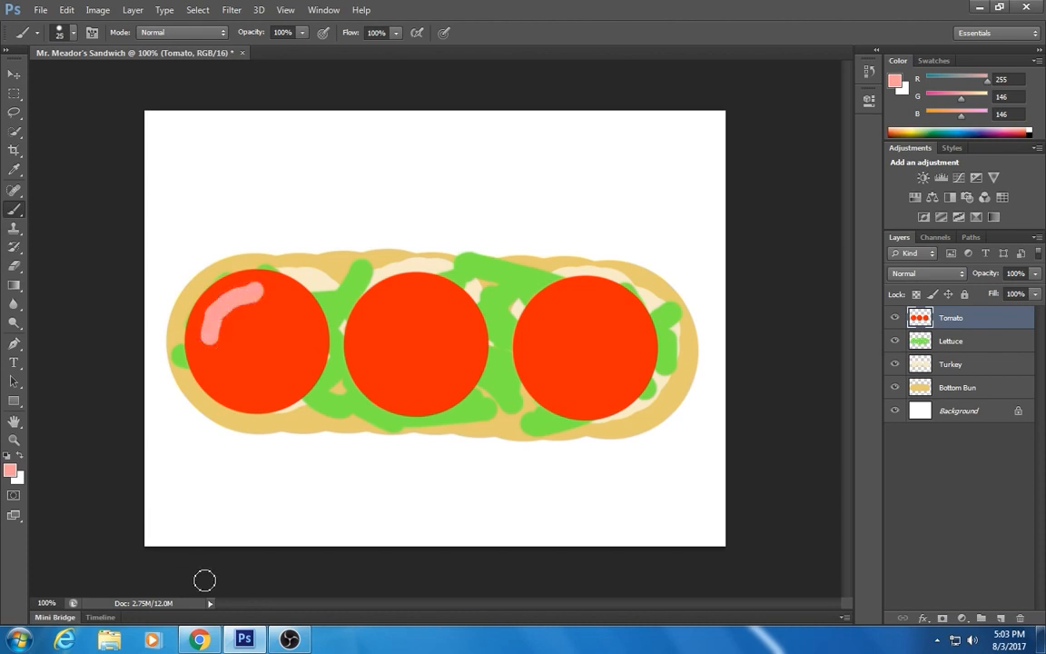
left_click(194, 641)
left_click(193, 640)
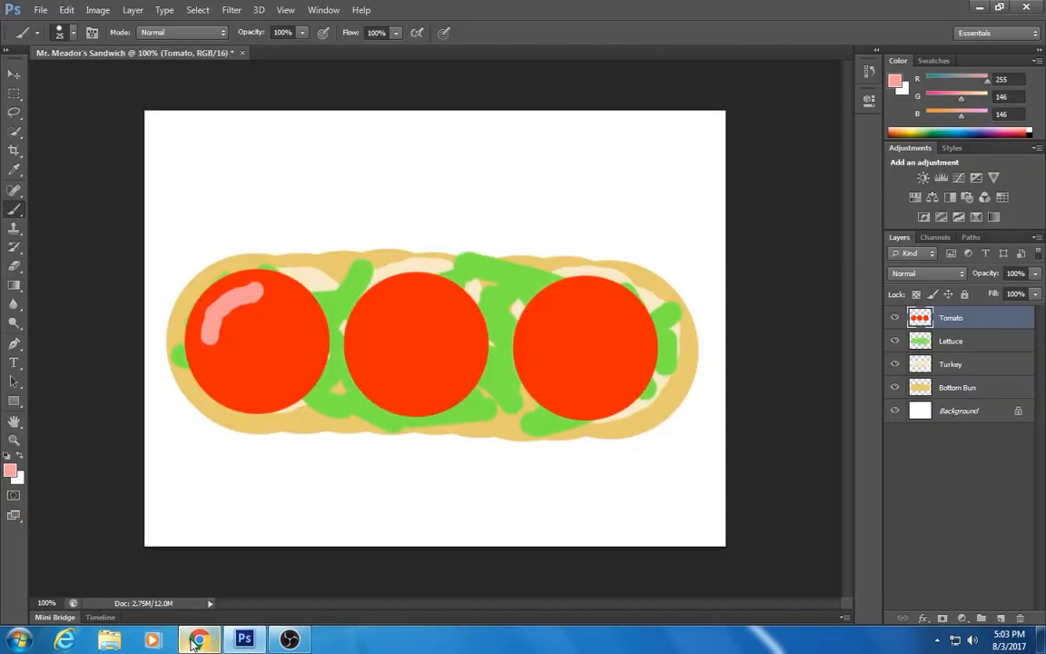
mouse_move(251, 283)
left_mouse_down()
mouse_move(292, 303)
mouse_move(305, 329)
mouse_move(305, 363)
mouse_move(288, 381)
mouse_move(247, 393)
mouse_move(213, 348)
mouse_move(297, 342)
mouse_move(255, 315)
mouse_move(272, 380)
left_mouse_up()
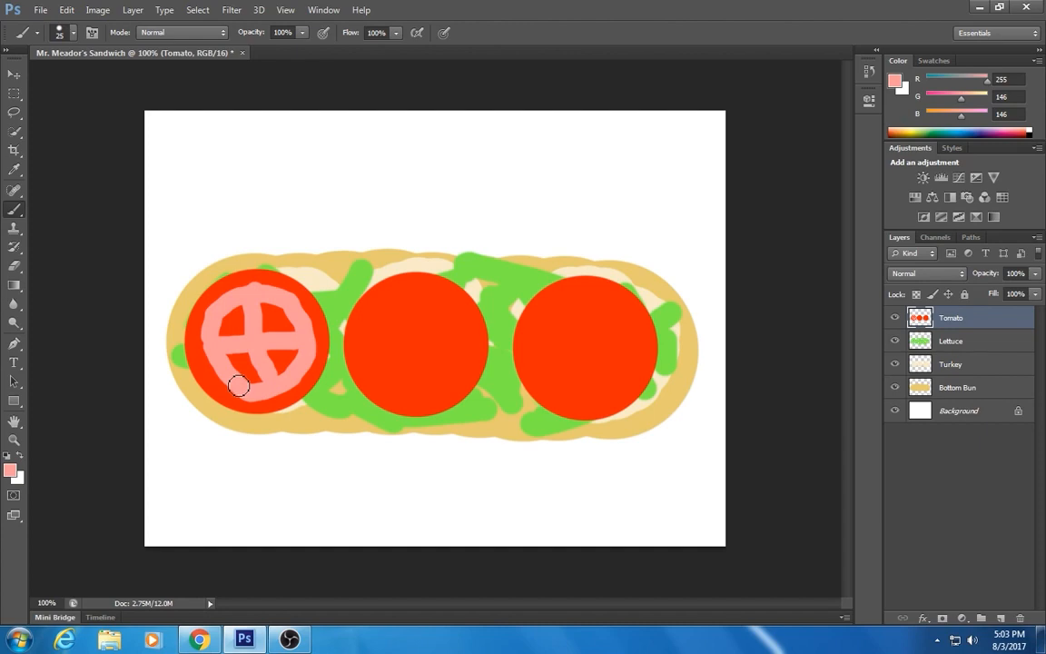
- Check the tomato reference image in Chrome, and set Photoshop's foreground colour to light orange (RGB 251, 194, 104) for the seeds
left_click(205, 642)
left_click(206, 642)
left_click(10, 471)
left_click_drag(532, 331, 533, 328)
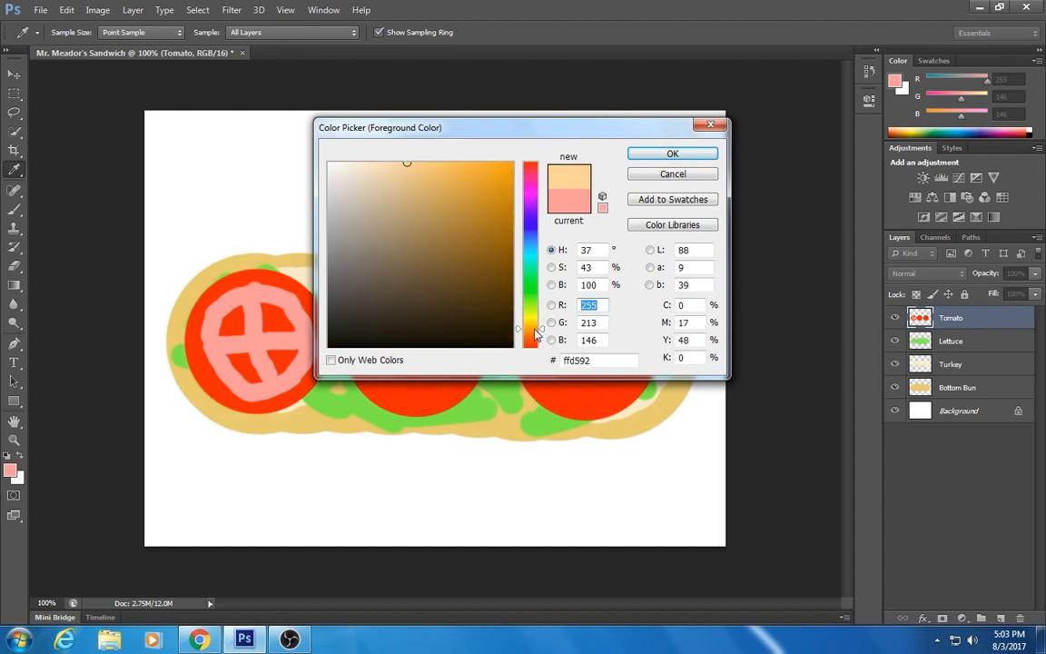
left_click(435, 165)
left_click(673, 154)
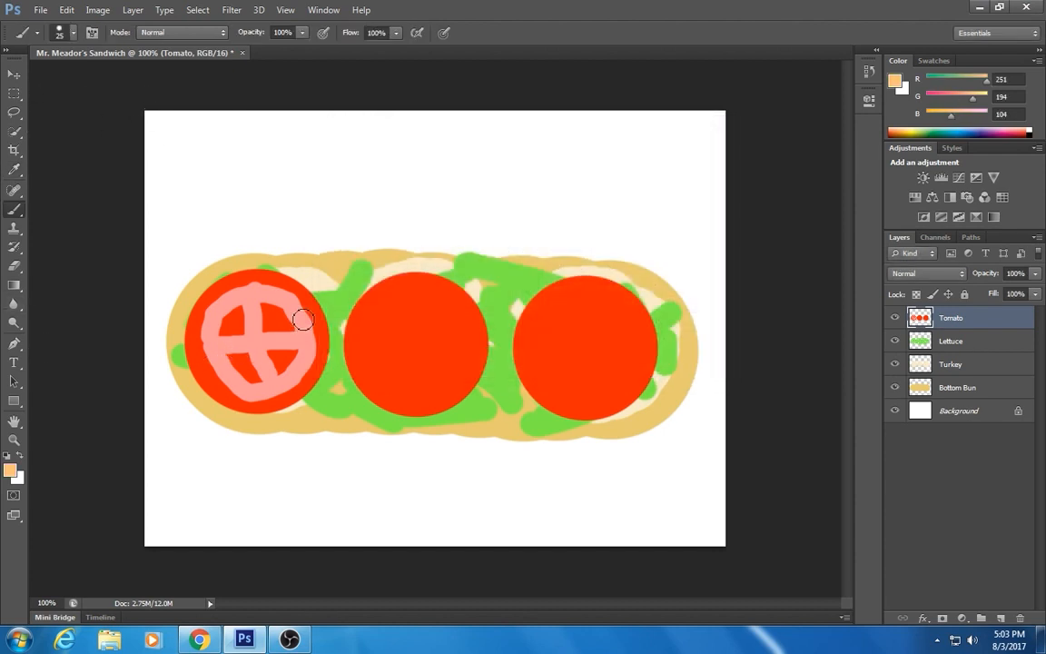
- Dab small light orange seeds into all four red segments of the leftmost tomato slice with a 9 px brush
key("[")
key("[")
key("[")
key("[")
left_click(270, 315)
left_click(275, 323)
left_click(281, 323)
left_click(279, 315)
left_click(234, 320)
left_click(227, 332)
left_click(235, 329)
left_click(239, 362)
left_click(276, 365)
left_click(280, 358)
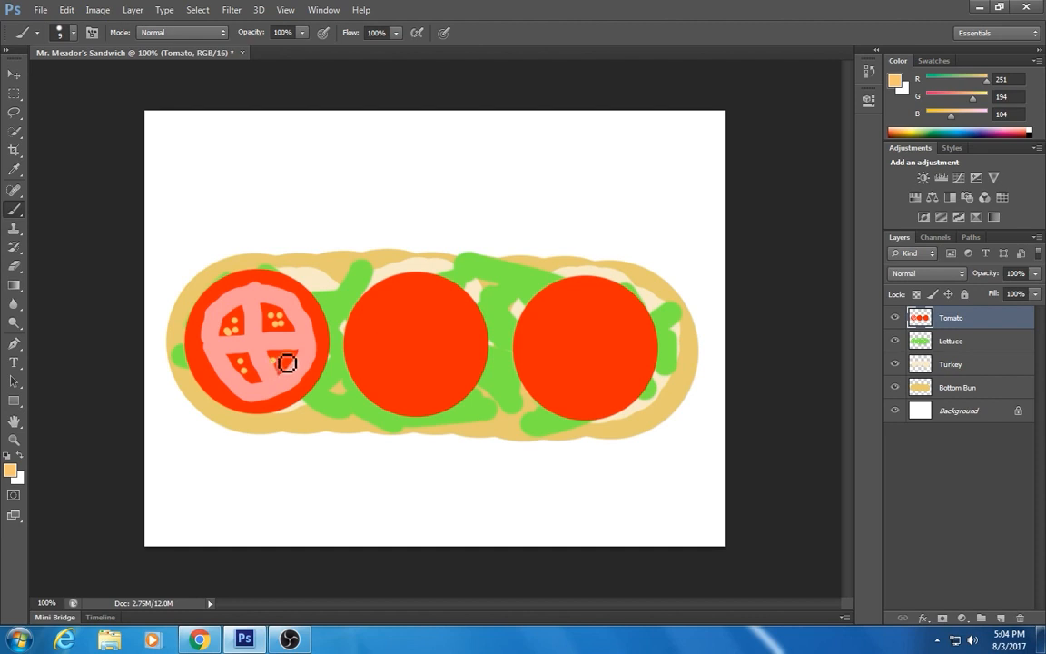
left_click(285, 361)
left_click(234, 362)
- Sample the pink from the leftmost slice and paint an inner ring with crossing spokes on the middle tomato slice
left_click(14, 170)
left_click(252, 289)
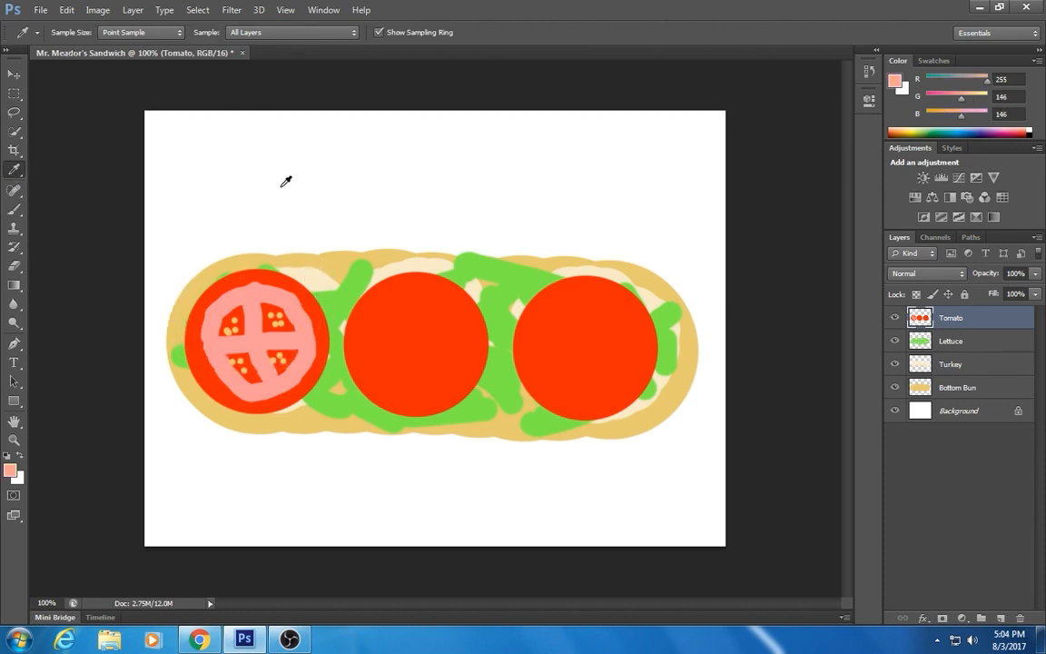
left_click(16, 211)
key("bracketright")
key("bracketright")
key("bracketright")
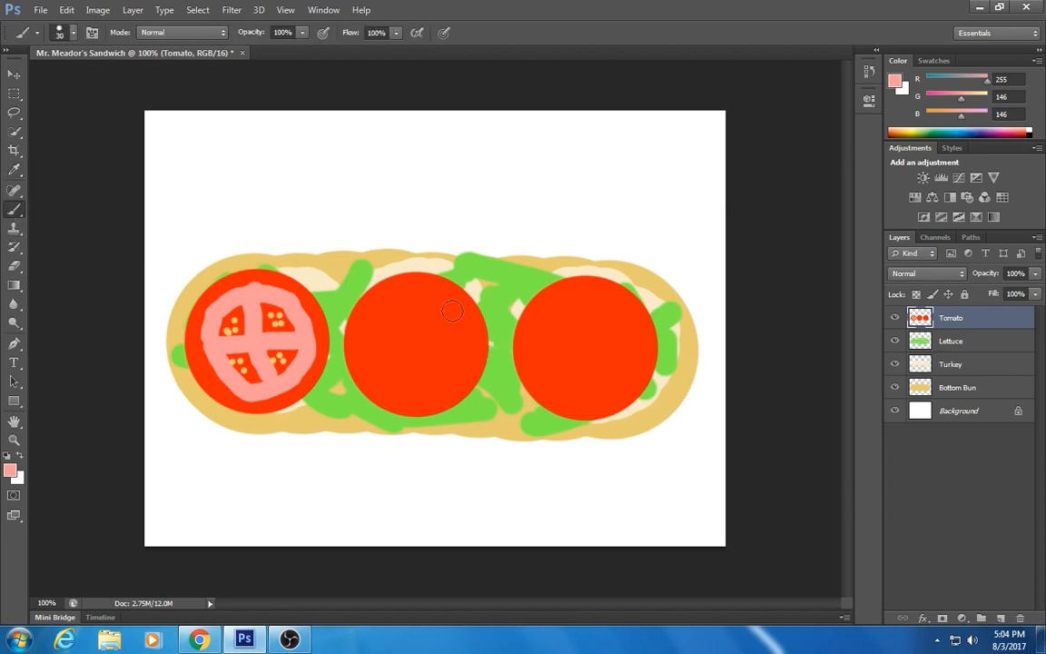
mouse_move(450, 303)
left_mouse_down()
mouse_move(397, 304)
mouse_move(371, 330)
mouse_move(373, 369)
mouse_move(416, 403)
mouse_move(447, 400)
mouse_move(468, 363)
mouse_move(456, 316)
mouse_move(474, 345)
mouse_move(381, 352)
left_mouse_up()
left_click_drag(413, 277, 435, 400)
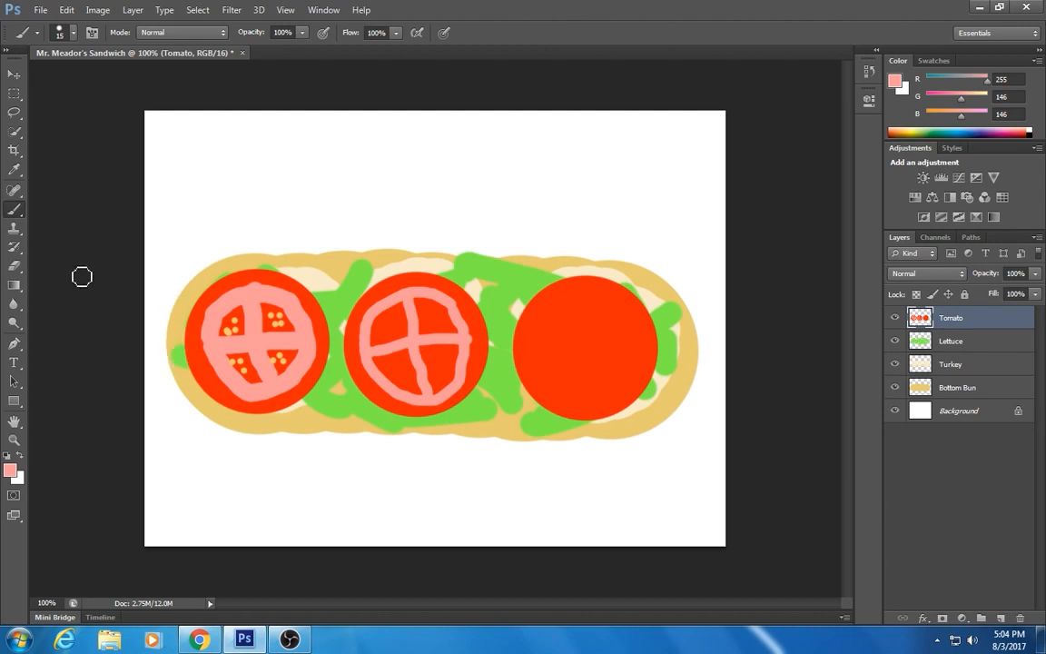
- Sample the light orange seed colour and dab seeds into the segments of the middle tomato slice
left_click(16, 170)
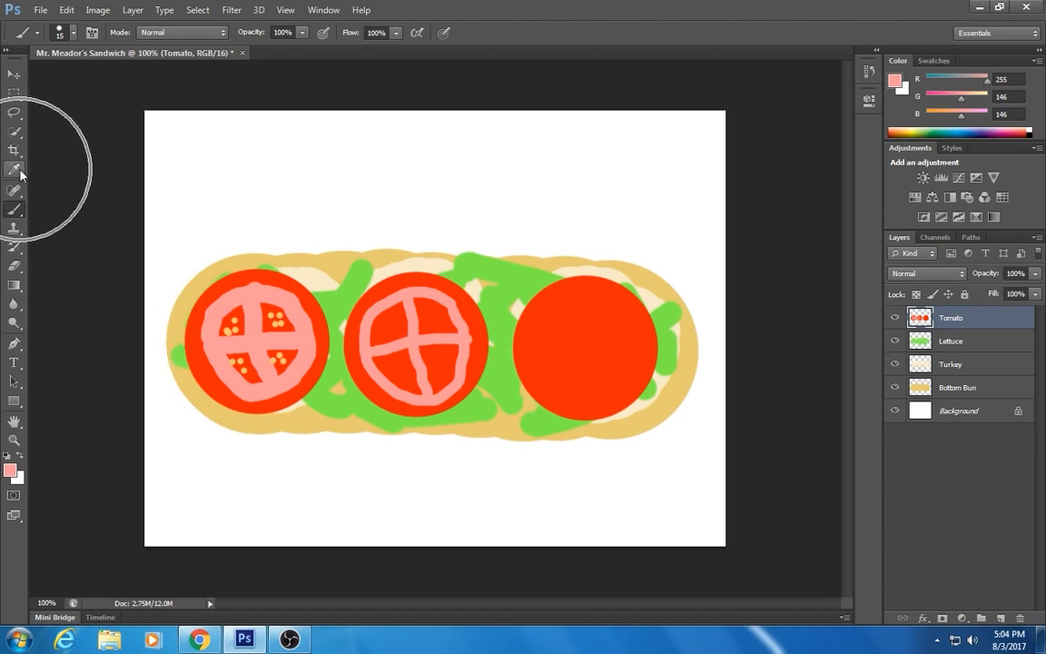
left_click(229, 331)
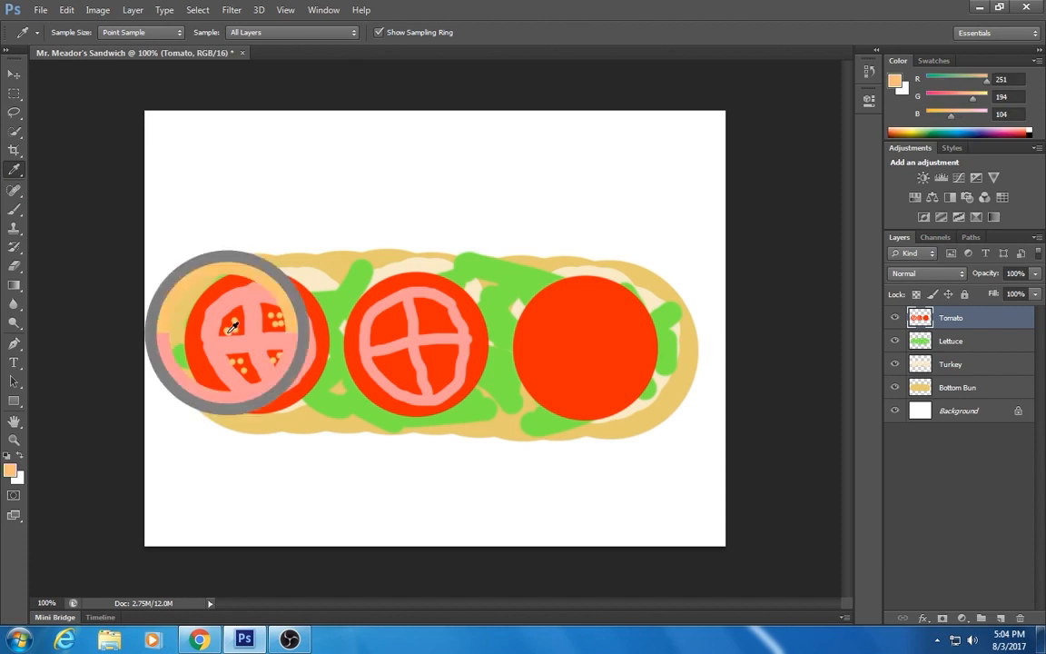
left_click(13, 209)
left_click(393, 326)
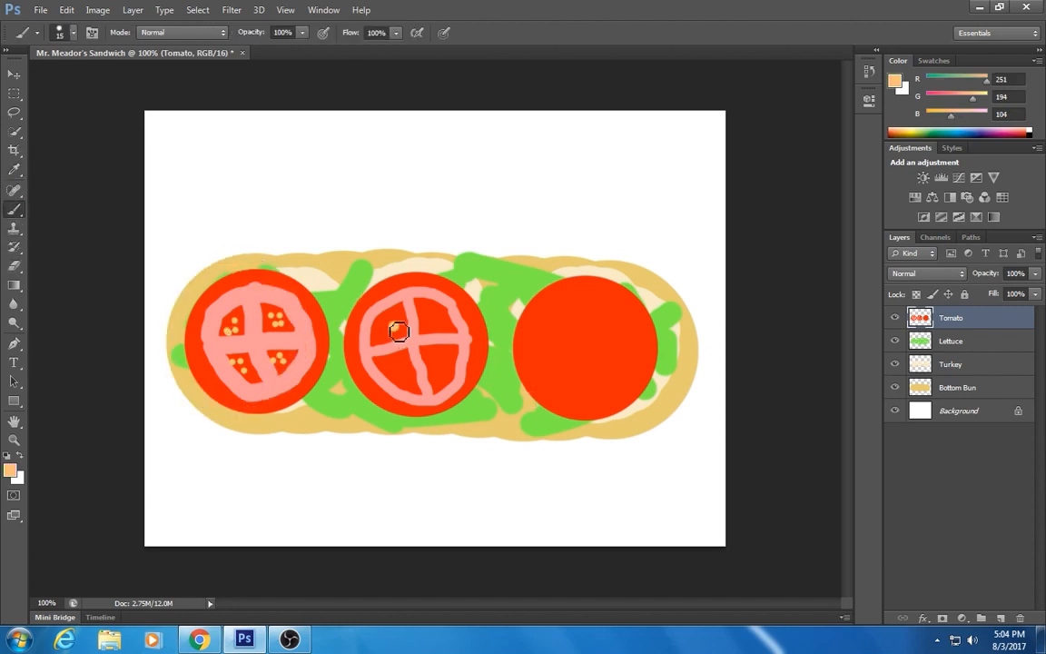
left_click(384, 324)
left_click(379, 335)
left_click(395, 367)
- Rename the Turkey layer as Chicken
left_click(970, 320)
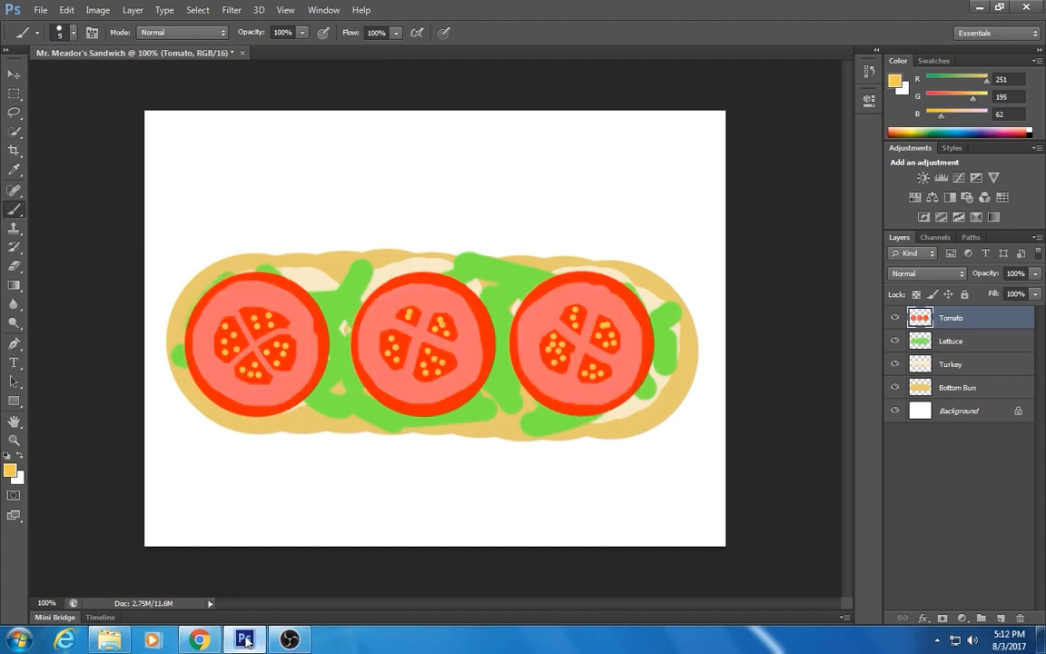
left_click(951, 366)
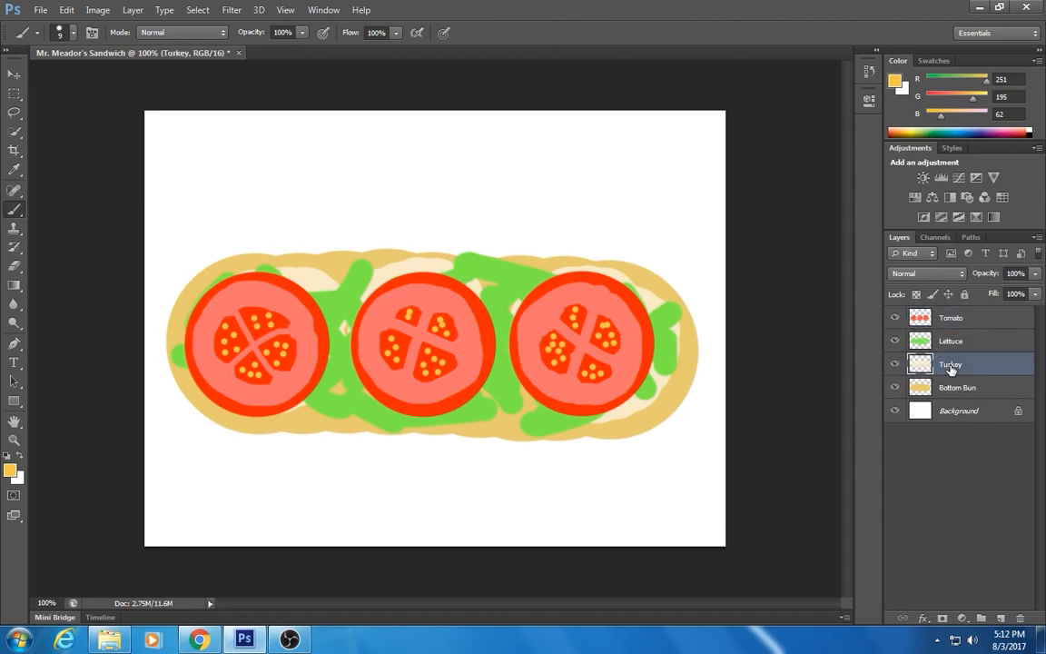
double_click(951, 365)
key("Return")
double_click(949, 365)
left_click(961, 374)
- Hide the Tomato and Lettuce layers and erase diagonal stripes across the leftmost chicken slice with a 13 px eraser
left_click_drag(895, 317, 894, 363)
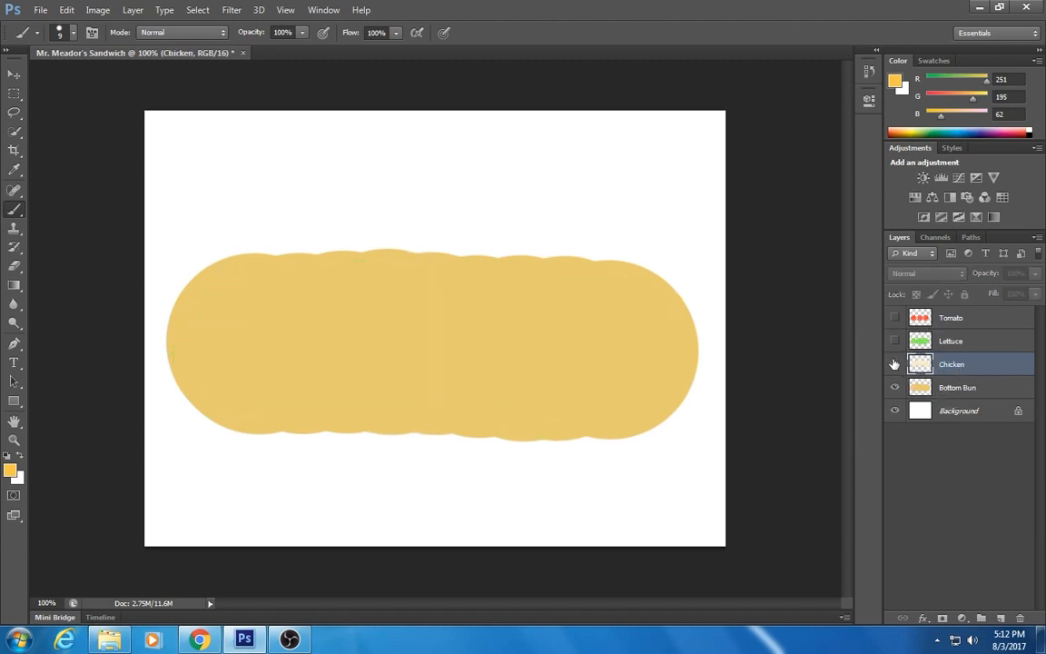
left_click(894, 365)
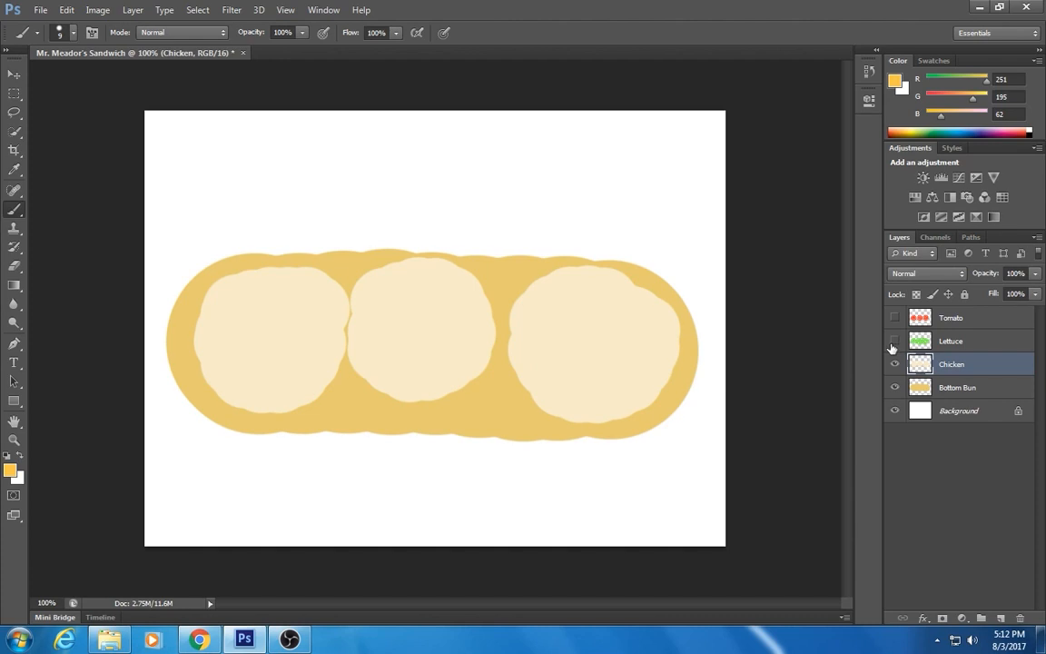
left_click(13, 266)
left_click_drag(327, 277, 311, 396)
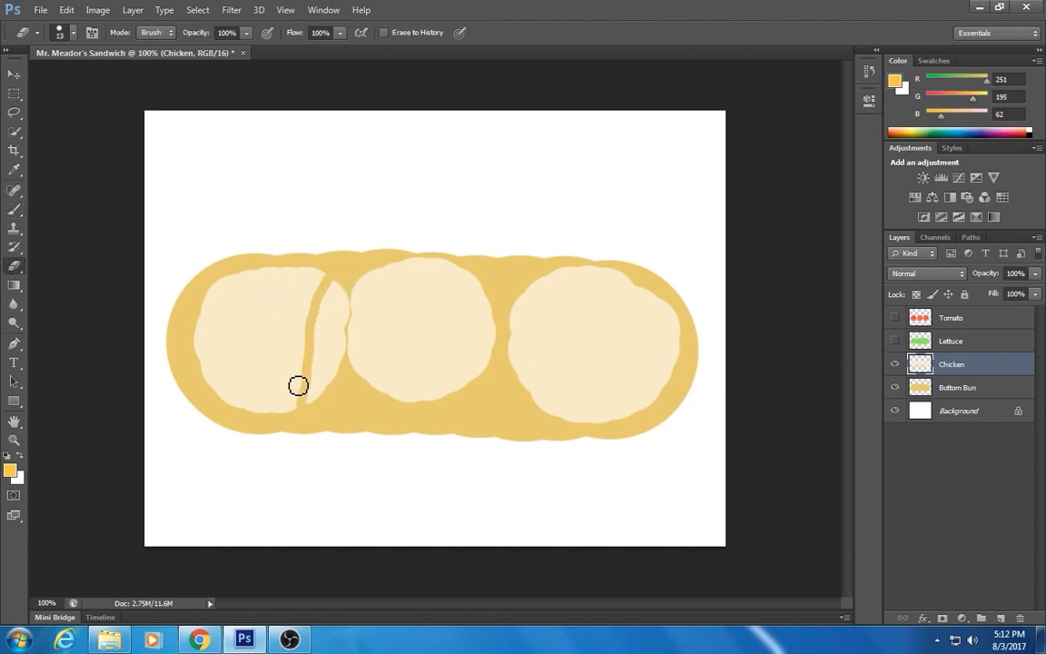
left_click_drag(291, 271, 257, 414)
left_click_drag(257, 270, 217, 406)
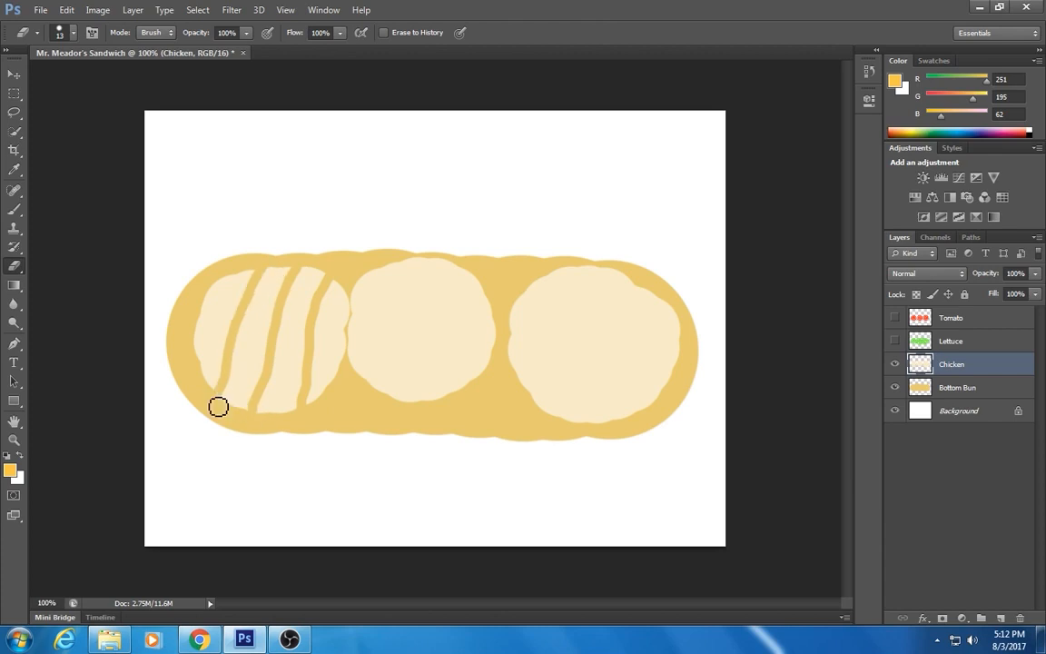
left_click_drag(226, 277, 207, 307)
- Erase slanted stripes across the middle chicken slice with the 13 px eraser
left_click_drag(392, 264, 380, 402)
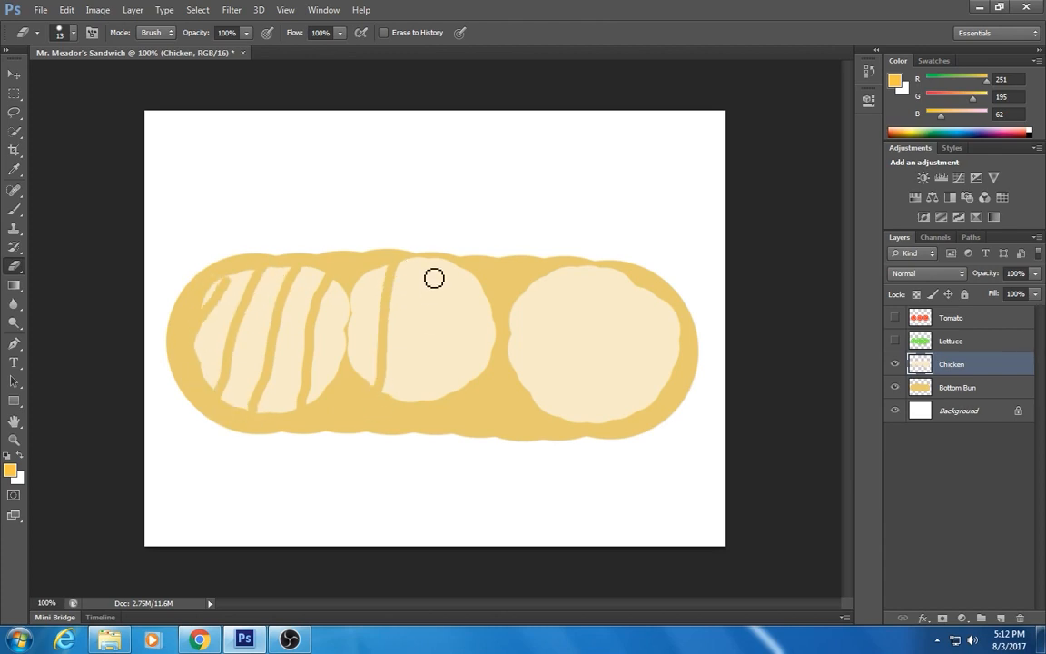
left_click_drag(433, 264, 403, 407)
key("ctrl")
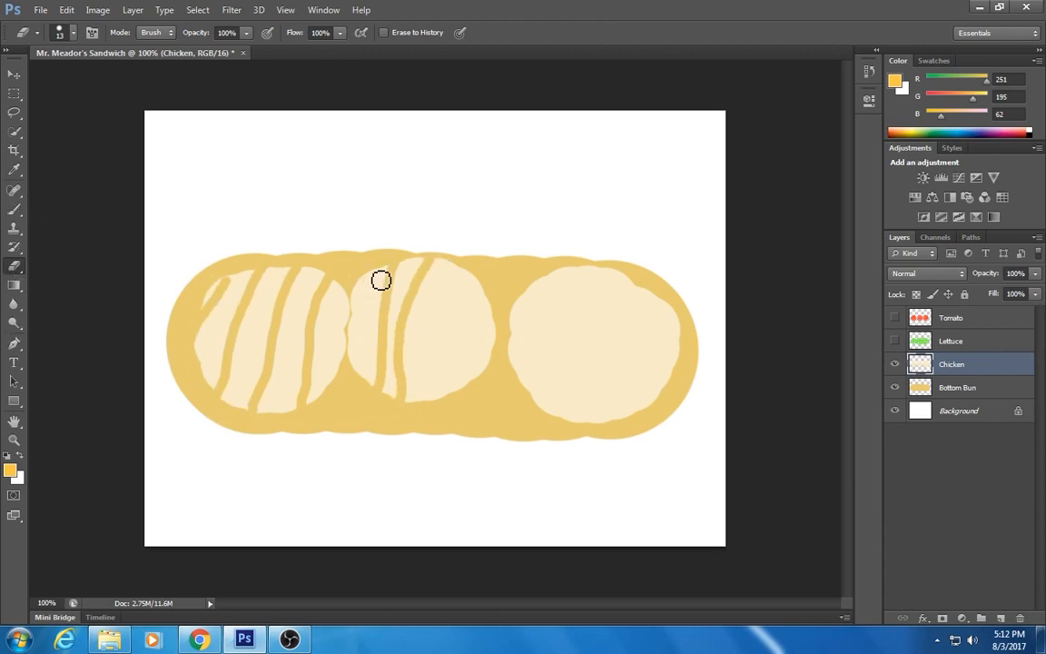
left_click_drag(443, 269, 455, 404)
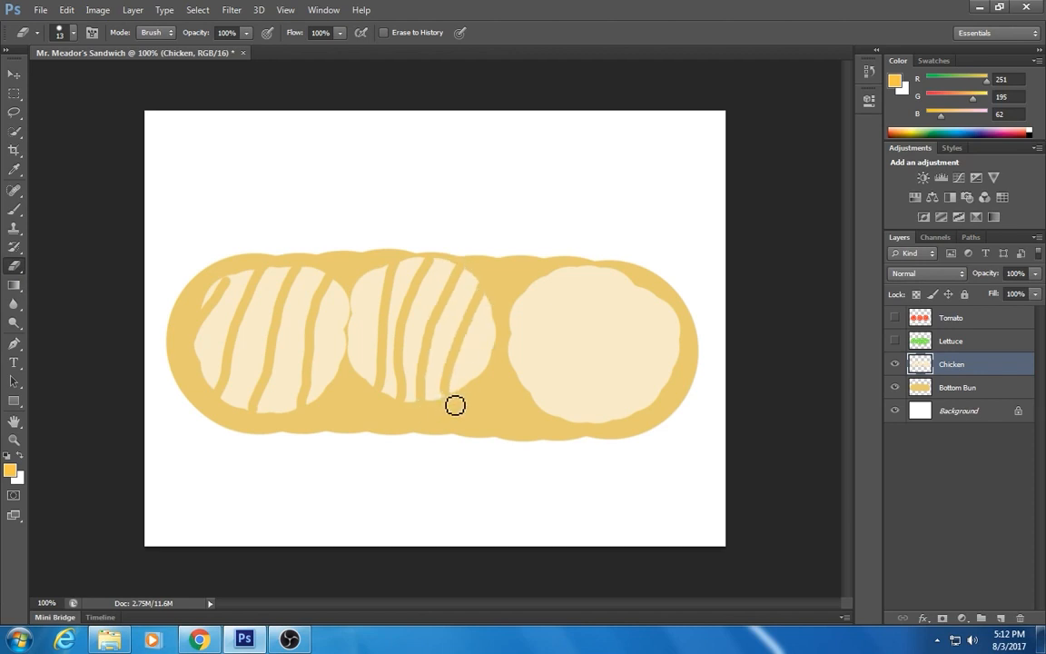
left_click_drag(493, 315, 463, 404)
- Erase four near-vertical stripes across the rightmost chicken slice with the 13 px eraser
left_click_drag(545, 287, 530, 419)
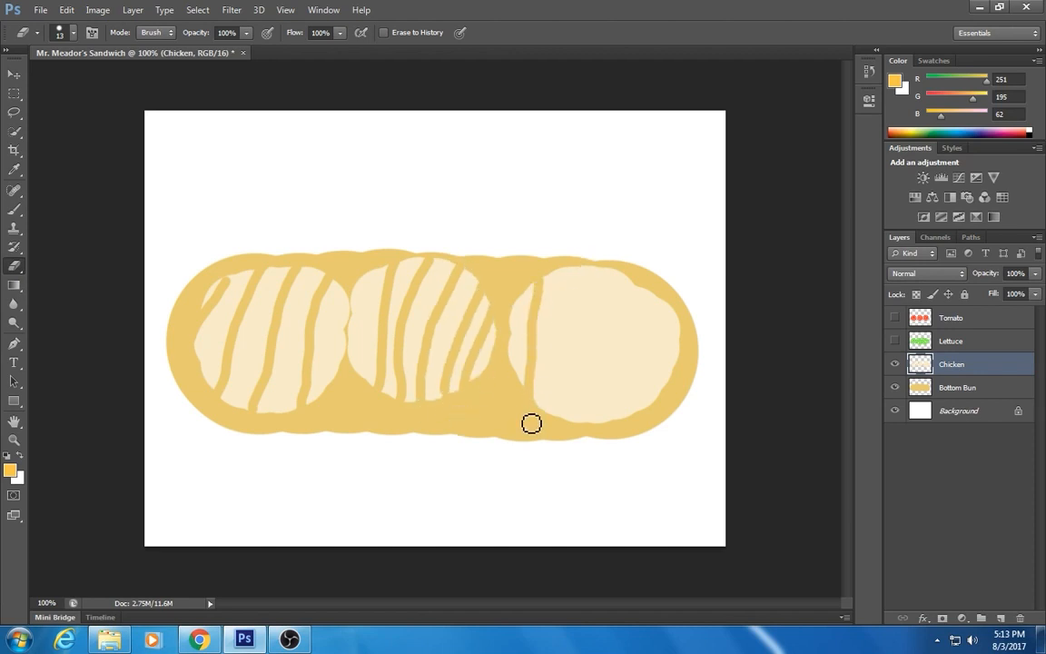
left_click_drag(565, 270, 564, 416)
mouse_move(607, 306)
left_mouse_down()
mouse_move(602, 266)
mouse_move(626, 414)
left_mouse_up()
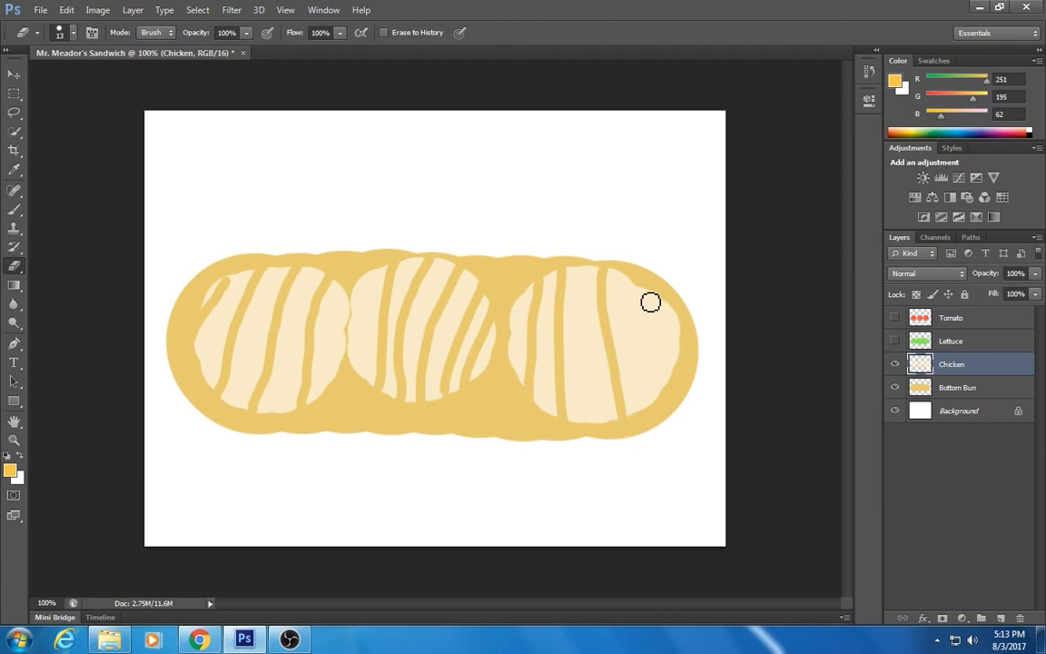
left_click_drag(649, 301, 663, 401)
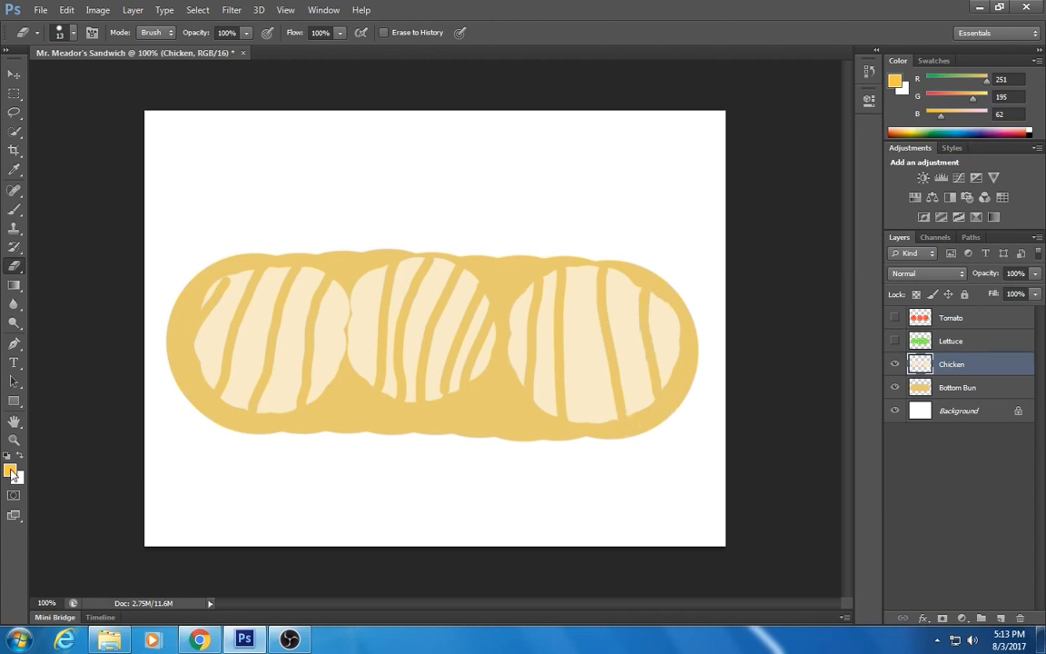
- Using a 9 px brush in dark grey (RGB 91, 88, 81), paint short grill marks over the leftmost chicken slice
left_click(13, 473)
mouse_move(369, 252)
left_mouse_down()
mouse_move(343, 252)
mouse_move(349, 281)
left_mouse_up()
left_click(672, 153)
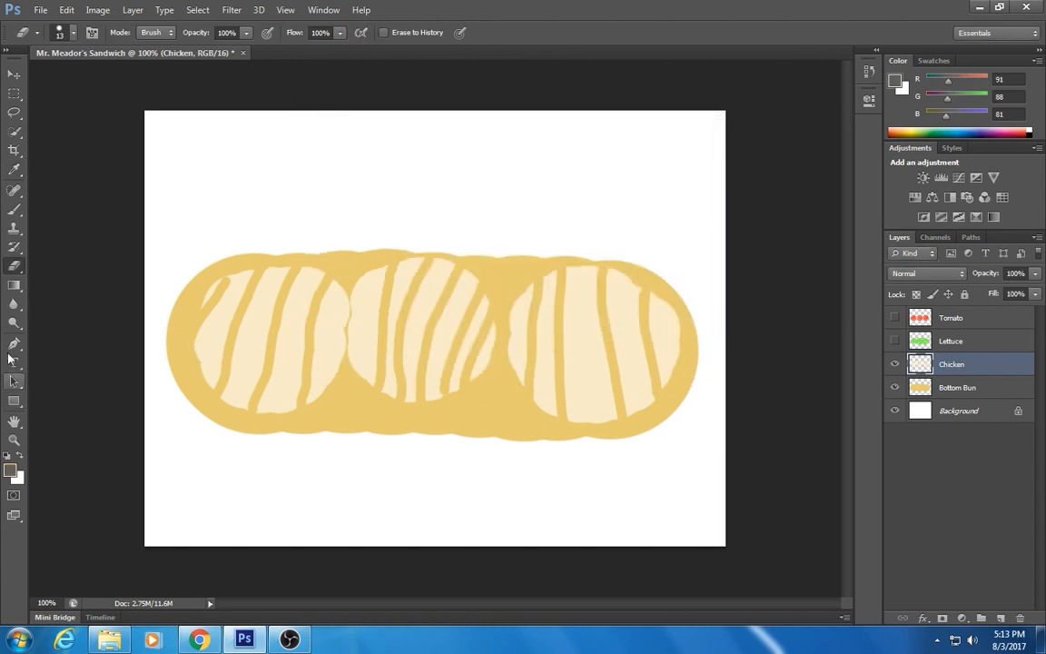
left_click(14, 208)
left_click_drag(202, 345, 214, 363)
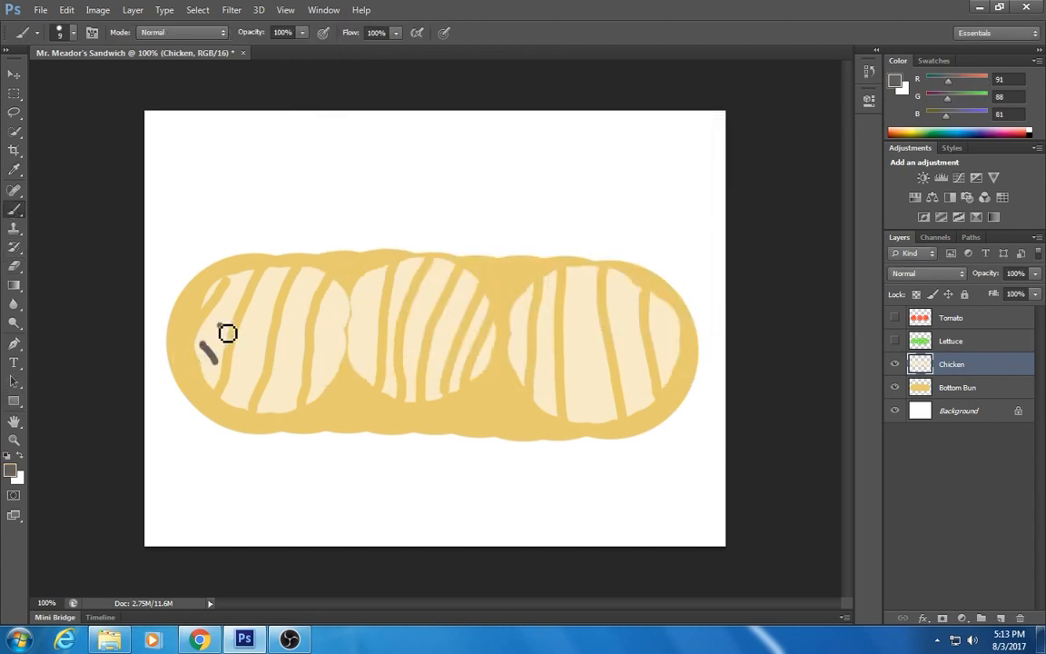
mouse_move(215, 314)
left_mouse_down()
mouse_move(220, 325)
mouse_move(229, 302)
left_mouse_up()
left_click_drag(232, 360, 246, 374)
left_click_drag(243, 327, 254, 349)
left_click_drag(257, 298, 259, 311)
left_click_drag(281, 382, 289, 391)
left_click_drag(290, 346, 296, 365)
mouse_move(288, 314)
left_mouse_down()
mouse_move(294, 322)
mouse_move(306, 302)
left_mouse_up()
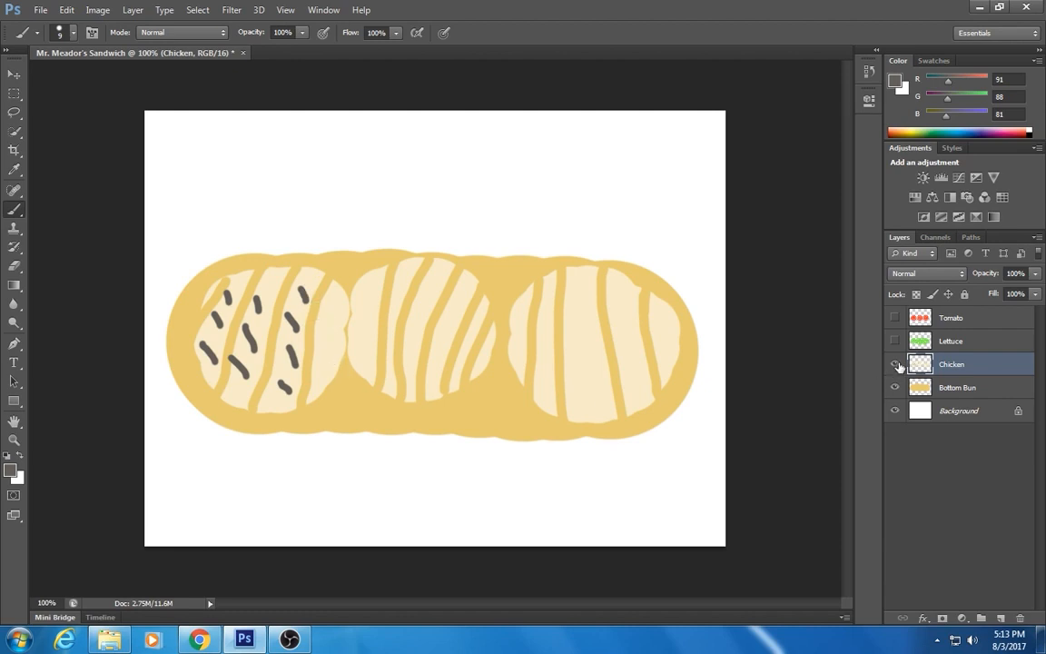
- Add more short dark grey grill marks at the leftmost slice's right edge, the middle slice's left side and the centre of the rightmost slice
left_click(14, 267)
left_click_drag(319, 338, 328, 354)
left_click_drag(331, 306, 364, 351)
left_click_drag(369, 293, 373, 308)
left_click_drag(590, 391, 601, 396)
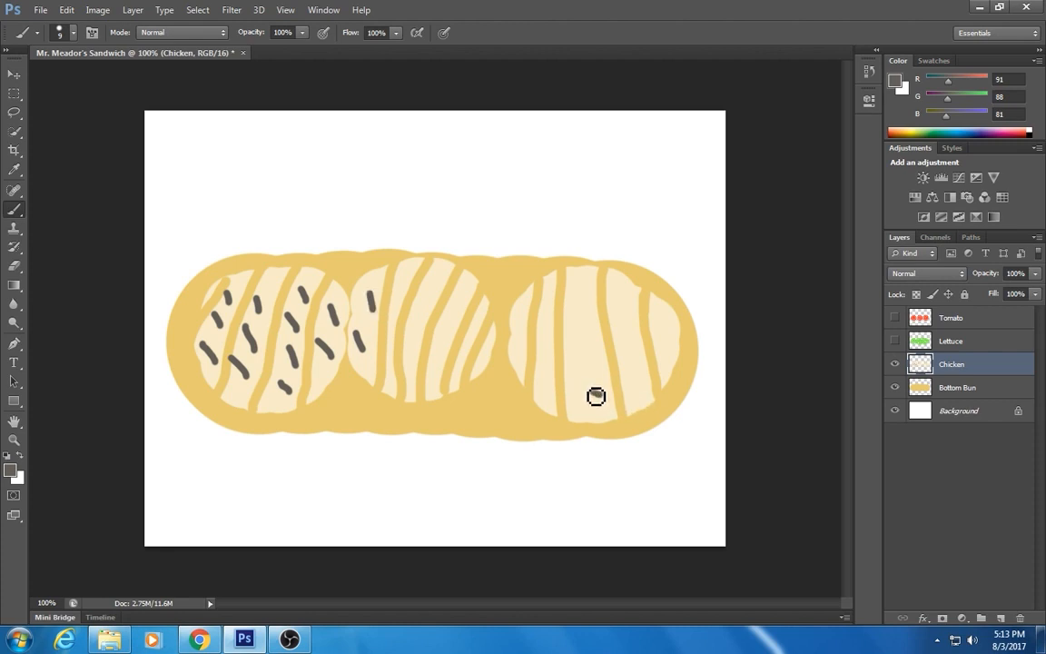
left_click_drag(577, 343, 589, 358)
left_click_drag(578, 306, 588, 311)
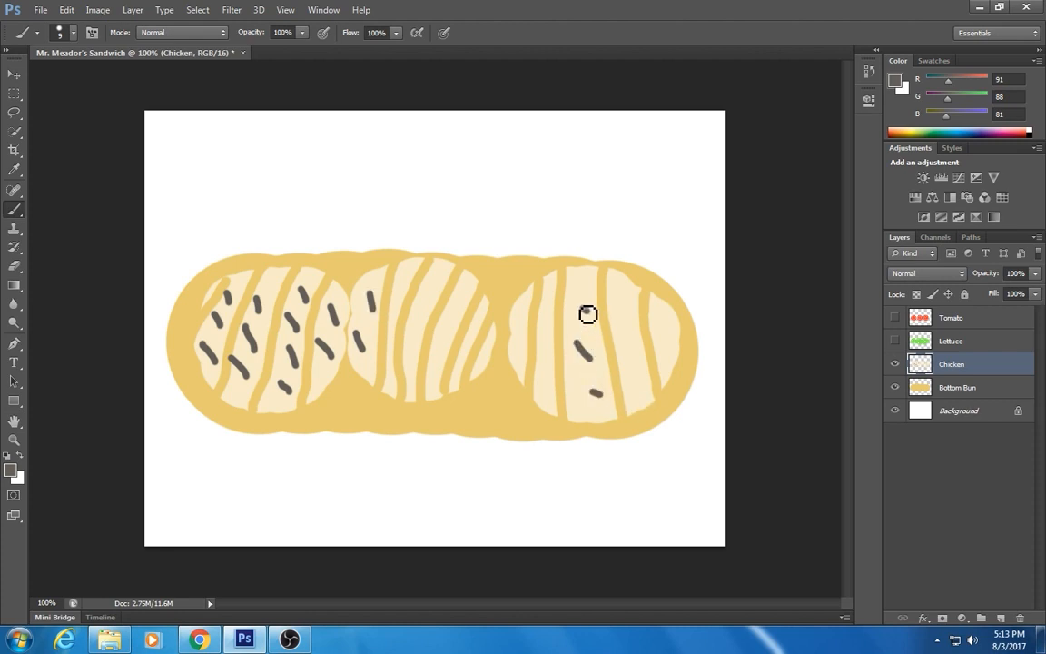
- Make the Lettuce and Tomato layers visible again
left_click(895, 341)
left_click(895, 341)
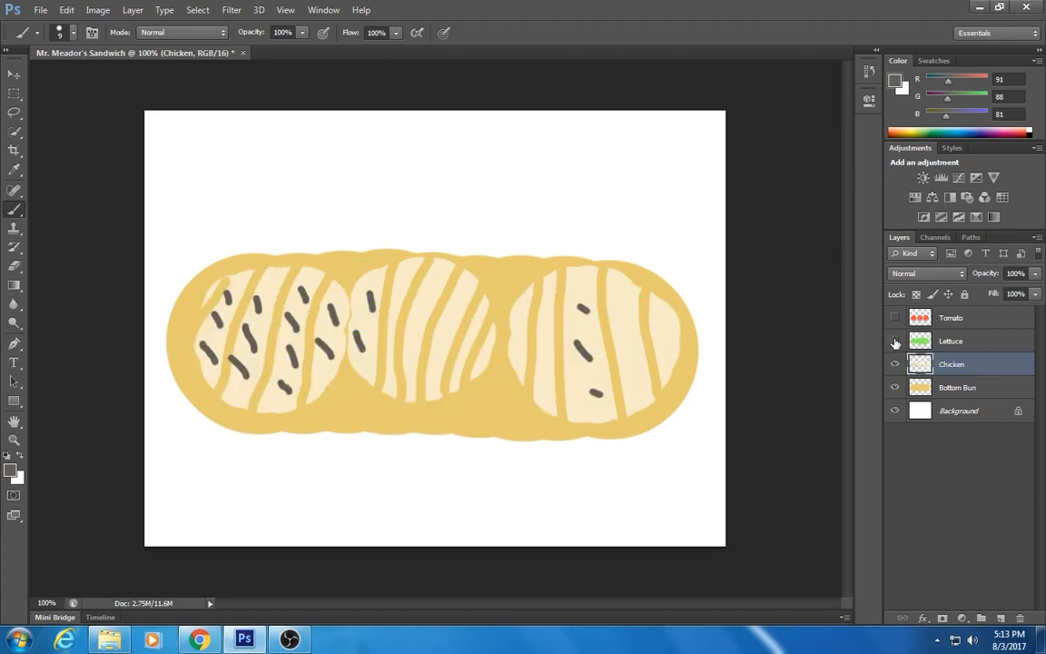
left_click(896, 341)
left_click(895, 319)
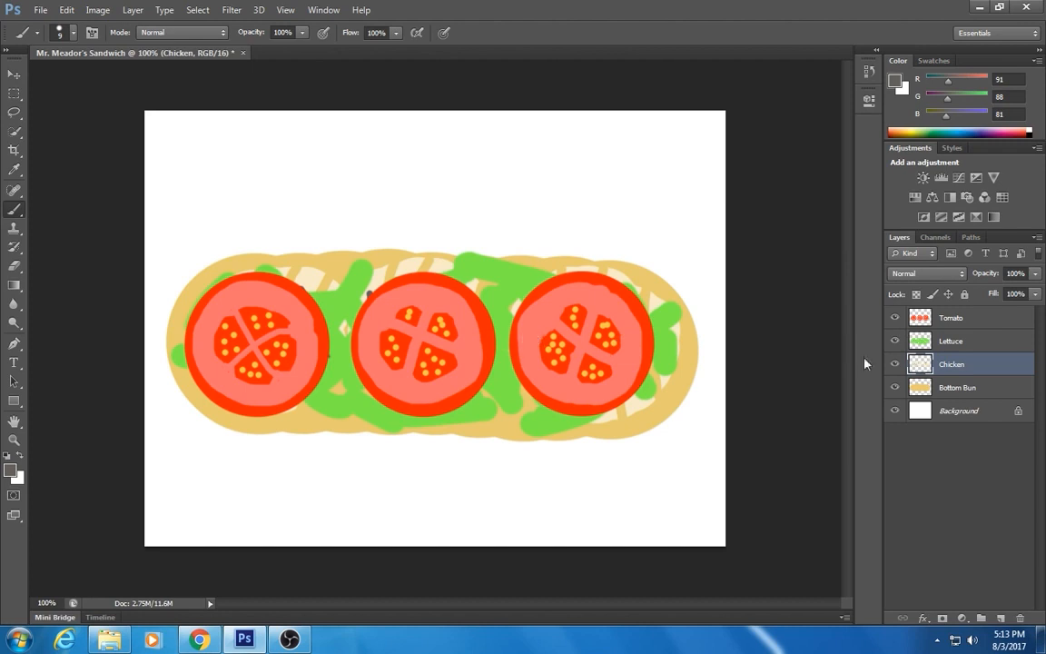
- Create a new layer named Bacon above the Tomato layer
left_click(988, 327)
left_click(133, 10)
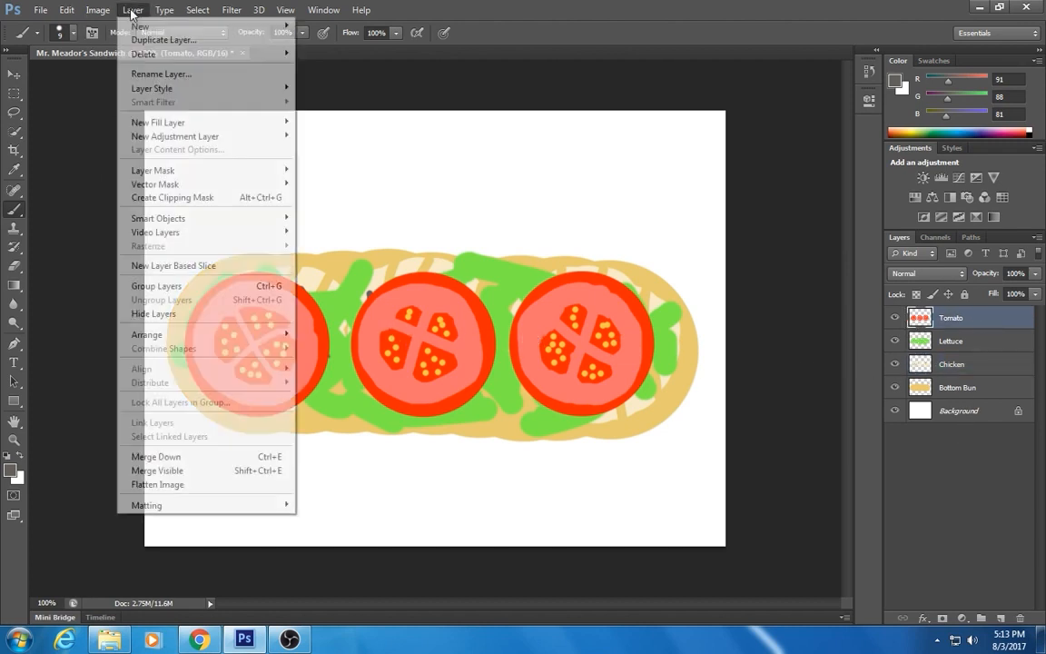
mouse_move(145, 26)
left_click(313, 28)
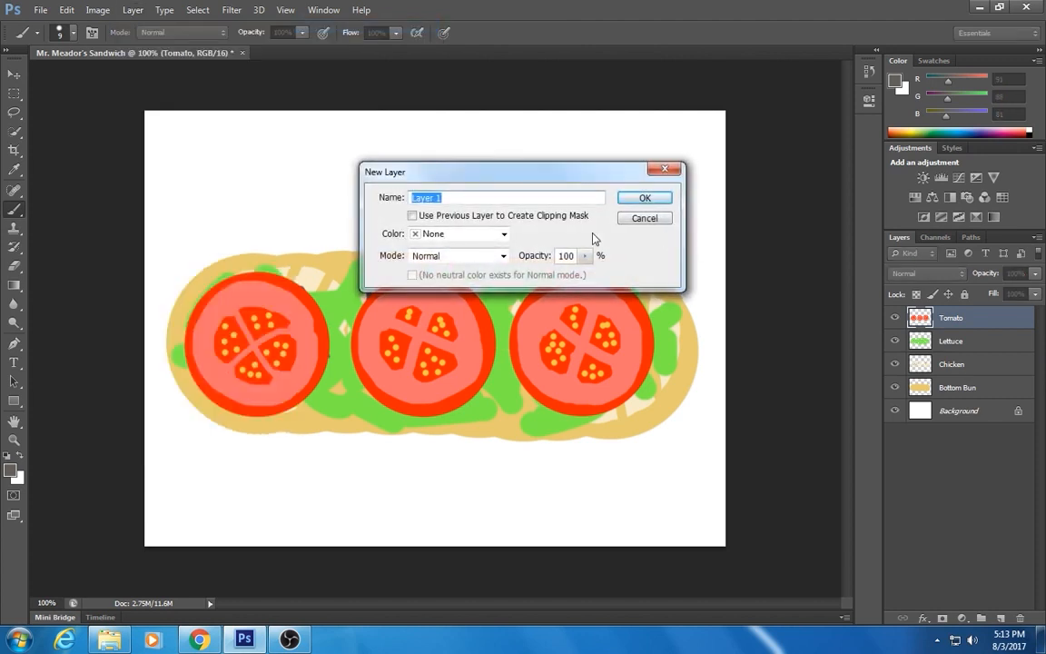
type("Bacon")
key("Return")
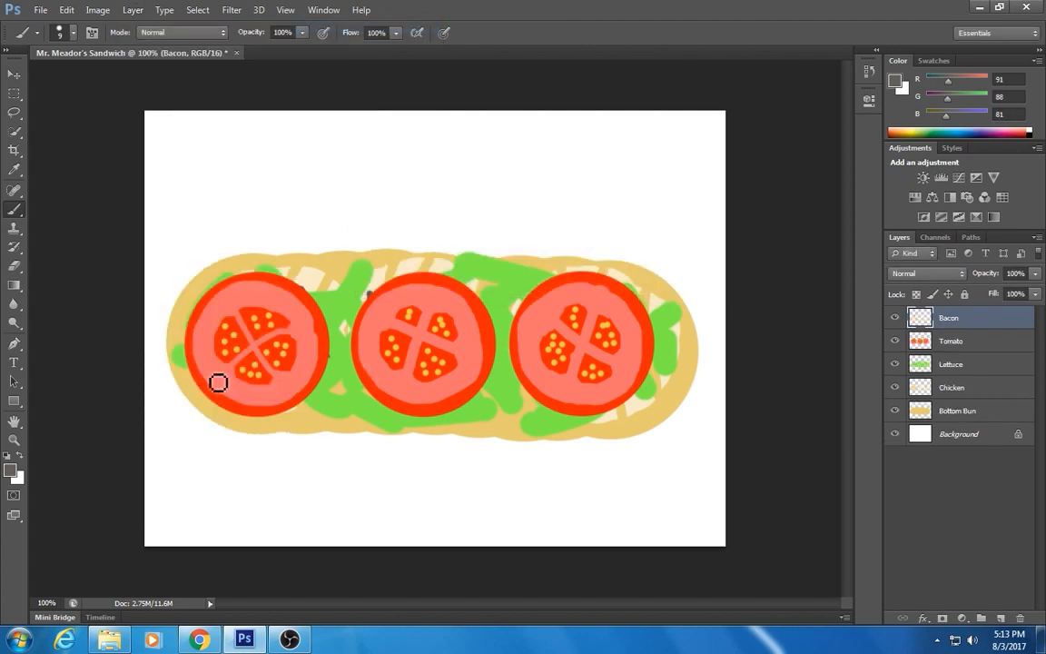
- Set the foreground colour to red (RGB 230, 14, 14)
left_click(11, 471)
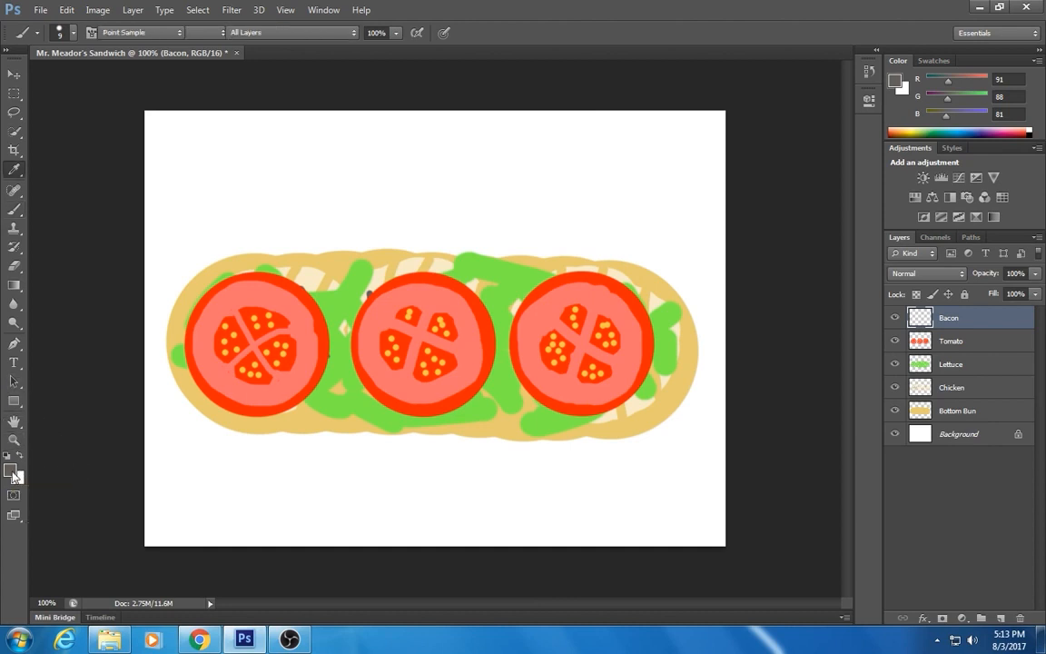
left_click(531, 159)
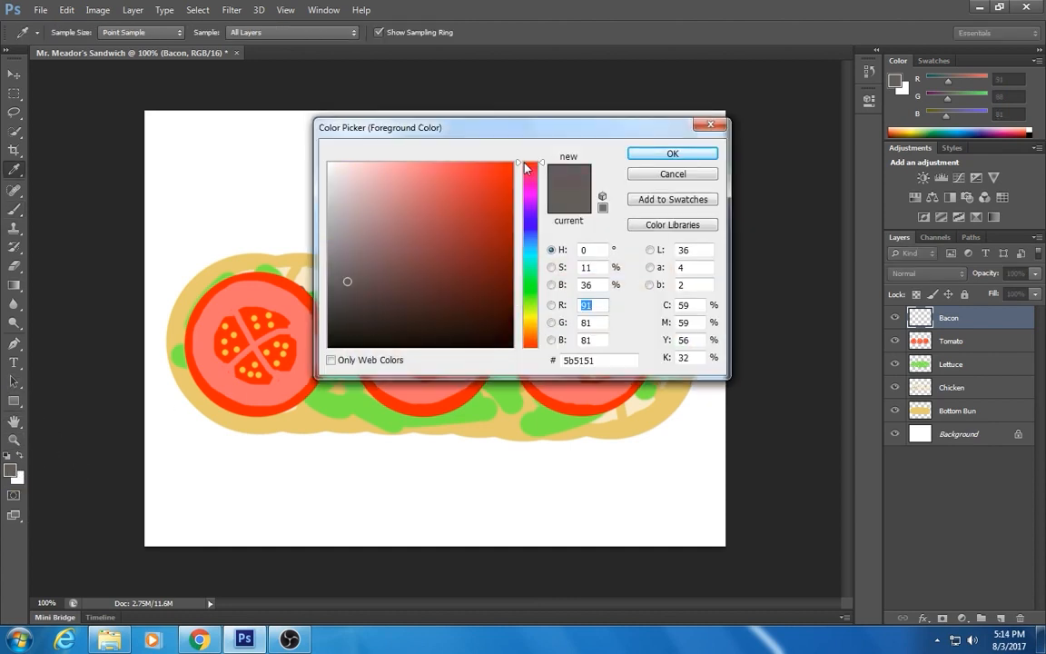
mouse_move(488, 168)
left_mouse_down()
mouse_move(478, 159)
mouse_move(502, 161)
mouse_move(502, 180)
left_mouse_up()
left_click(694, 155)
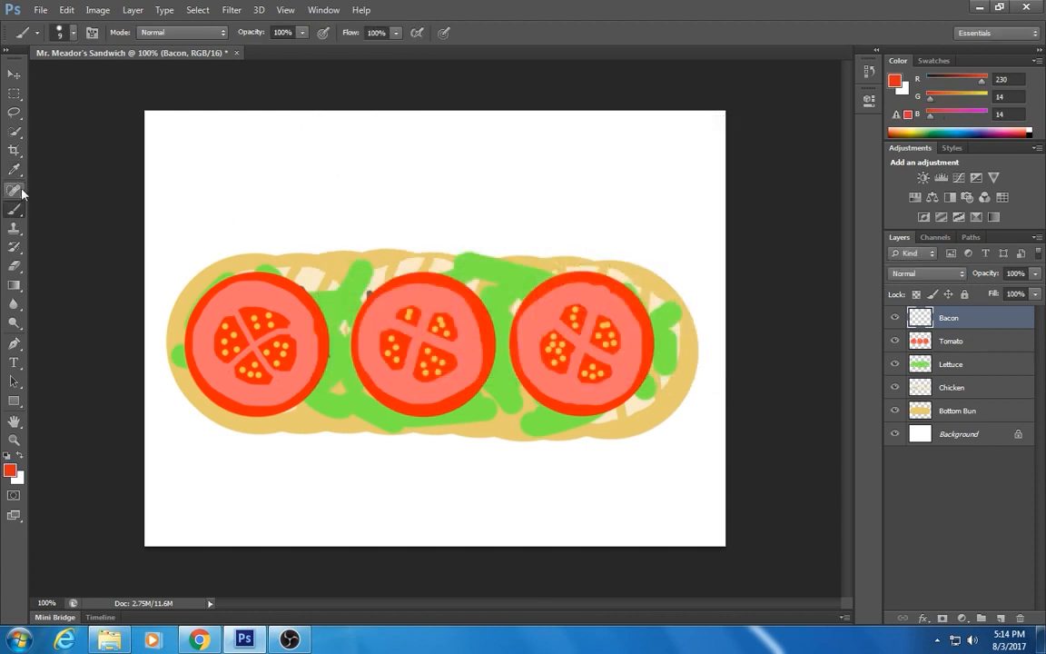
- Enlarge the brush to 50 px for painting on the Bacon layer
key("bracketright")
key("bracketright")
key("bracketright")
key("bracketright")
key("bracketright")
key("bracketright")
mouse_move(168, 287)
left_mouse_down()
mouse_move(220, 313)
mouse_move(278, 318)
mouse_move(365, 281)
mouse_move(495, 308)
mouse_move(557, 274)
left_mouse_up()
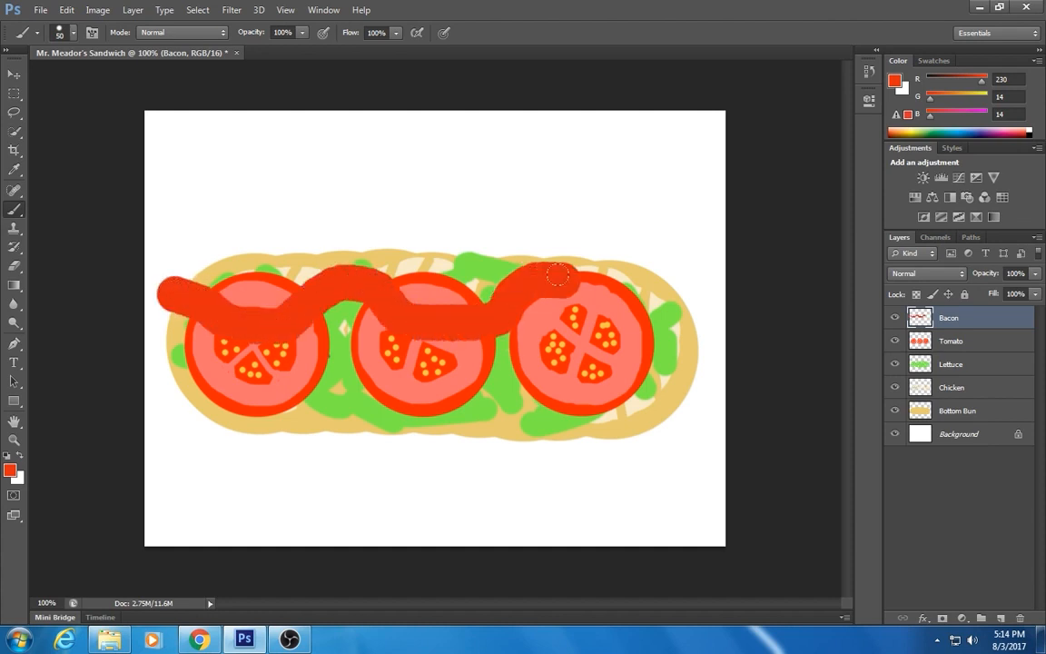
left_click(66, 10)
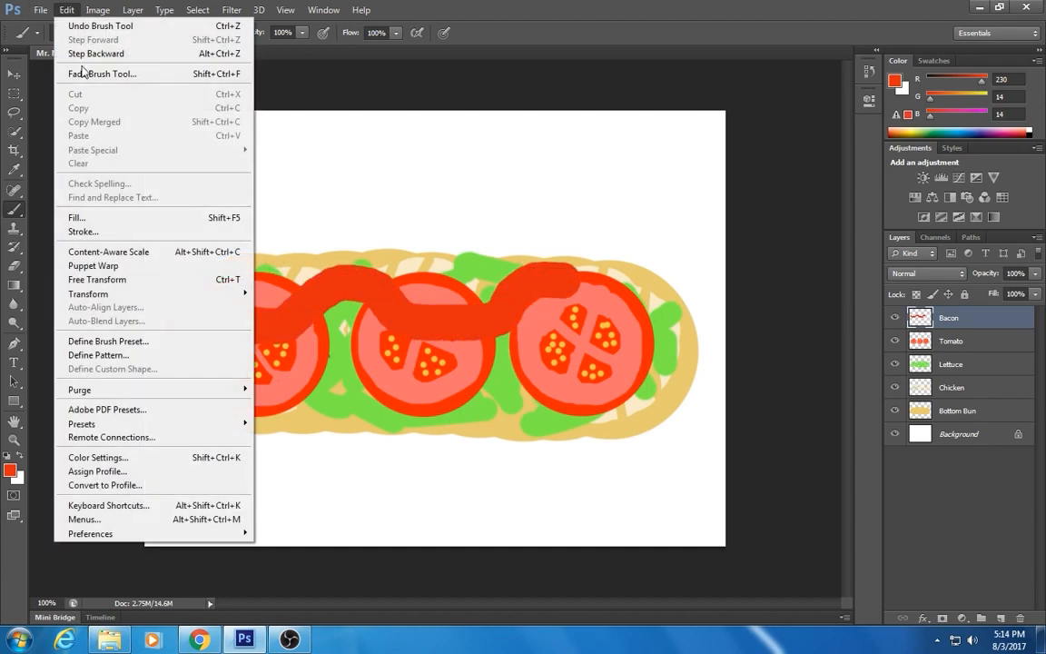
left_click(84, 57)
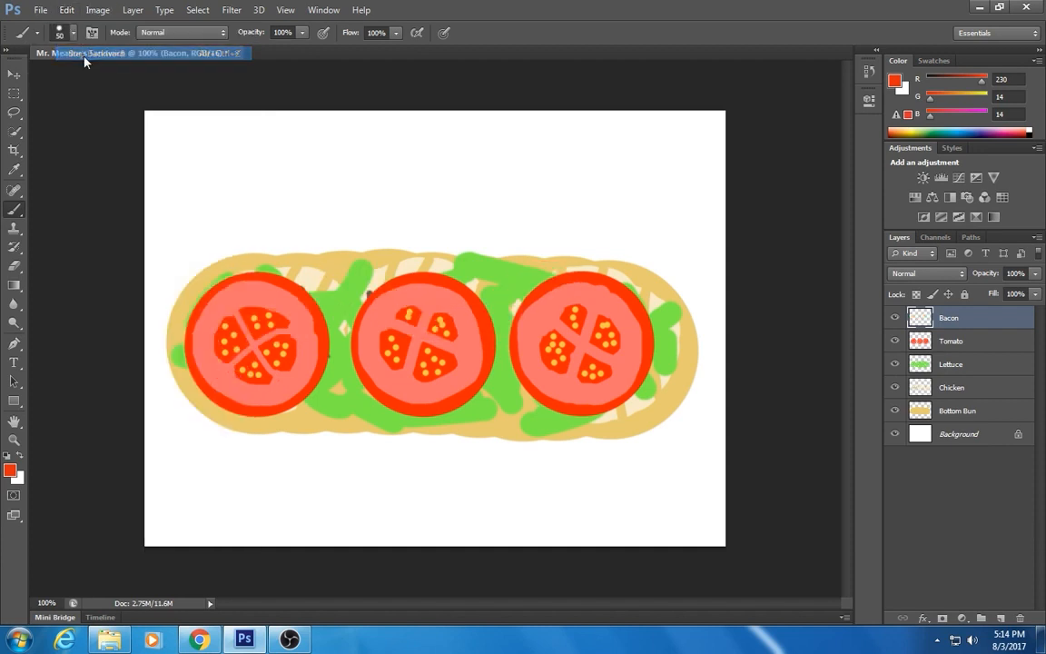
- In orange-brown (RGB 199, 81, 9), paint two wavy bacon strips across the upper and lower halves of the sandwich
left_click(10, 471)
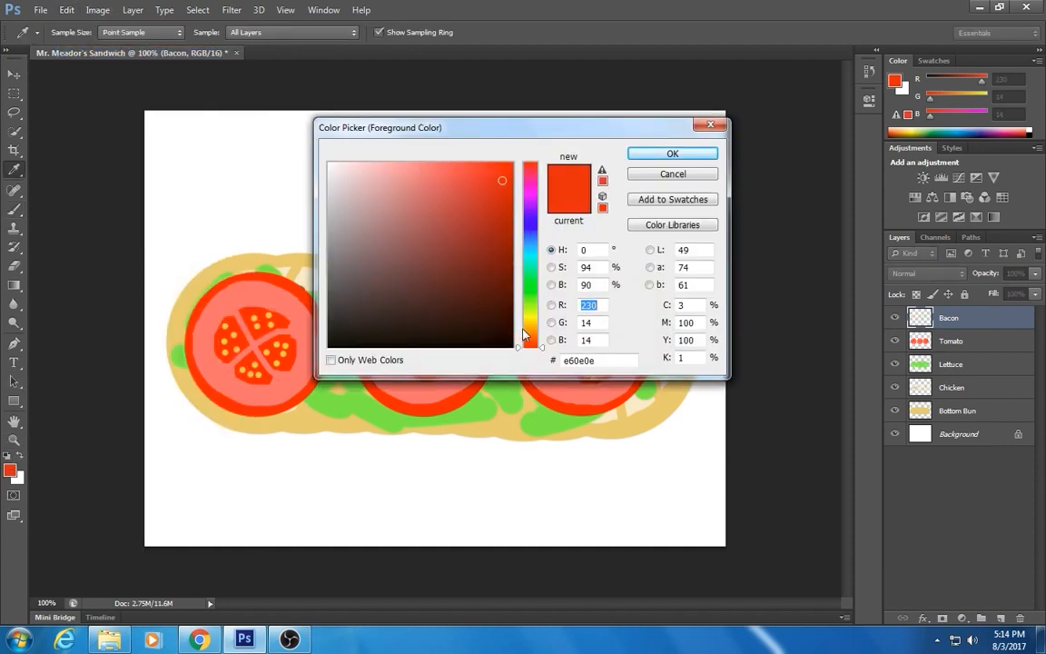
left_click_drag(523, 330, 527, 336)
mouse_move(477, 175)
left_mouse_down()
mouse_move(498, 159)
mouse_move(479, 156)
mouse_move(504, 202)
left_mouse_up()
key("Return")
key("b")
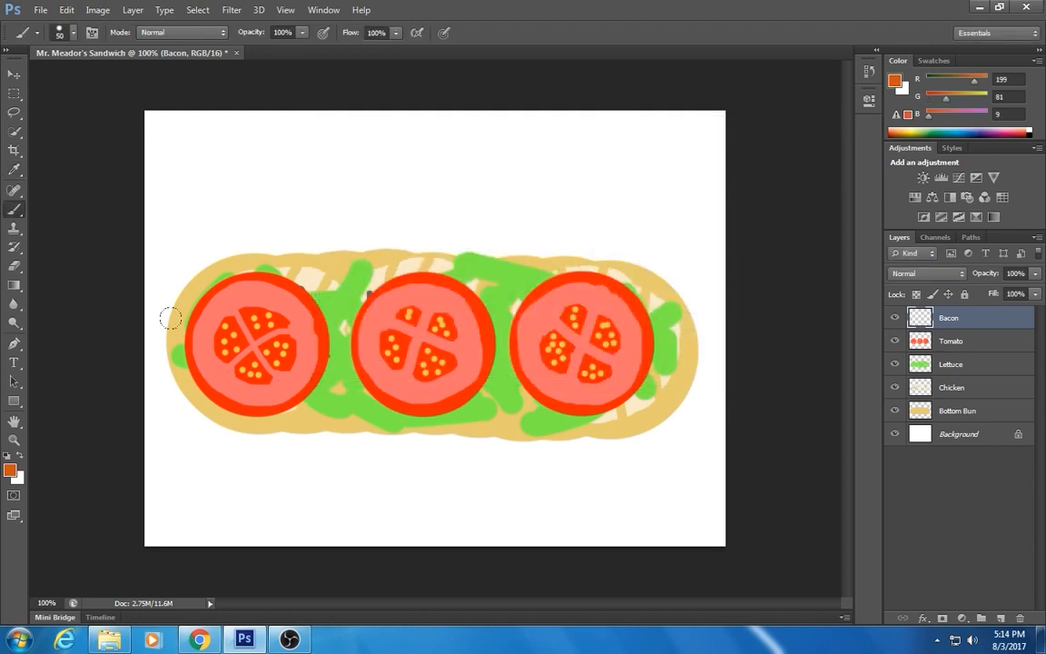
mouse_move(172, 282)
left_mouse_down()
mouse_move(254, 301)
mouse_move(382, 308)
mouse_move(697, 305)
left_mouse_up()
mouse_move(681, 381)
left_mouse_down()
mouse_move(650, 371)
mouse_move(521, 400)
mouse_move(433, 379)
mouse_move(156, 383)
left_mouse_up()
- Using a 20 px brush in bright orange (RGB 250, 84, 11), paint broken highlight strokes along both bacon strips
left_click(10, 469)
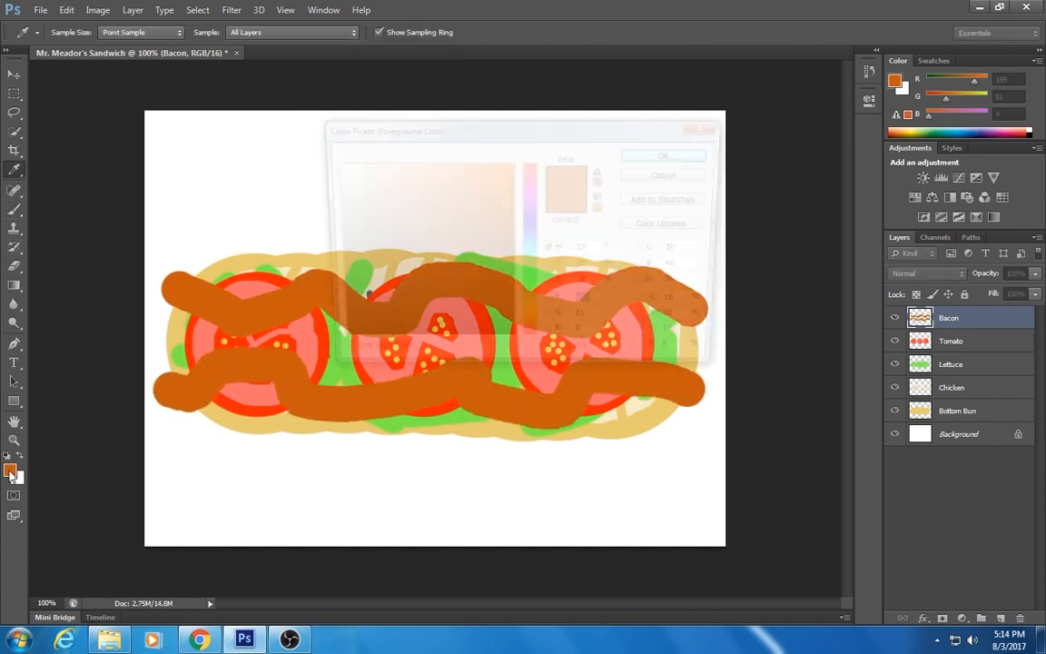
left_click(500, 182)
left_click(532, 173)
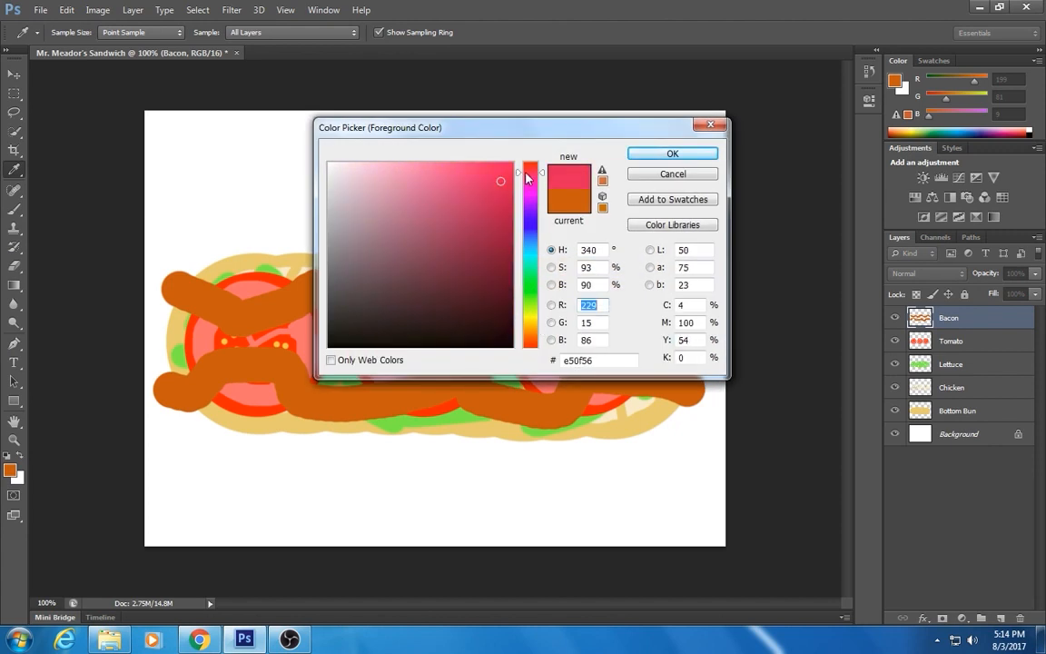
left_click(498, 184)
left_click_drag(530, 169, 540, 339)
left_click(491, 202)
left_click(506, 166)
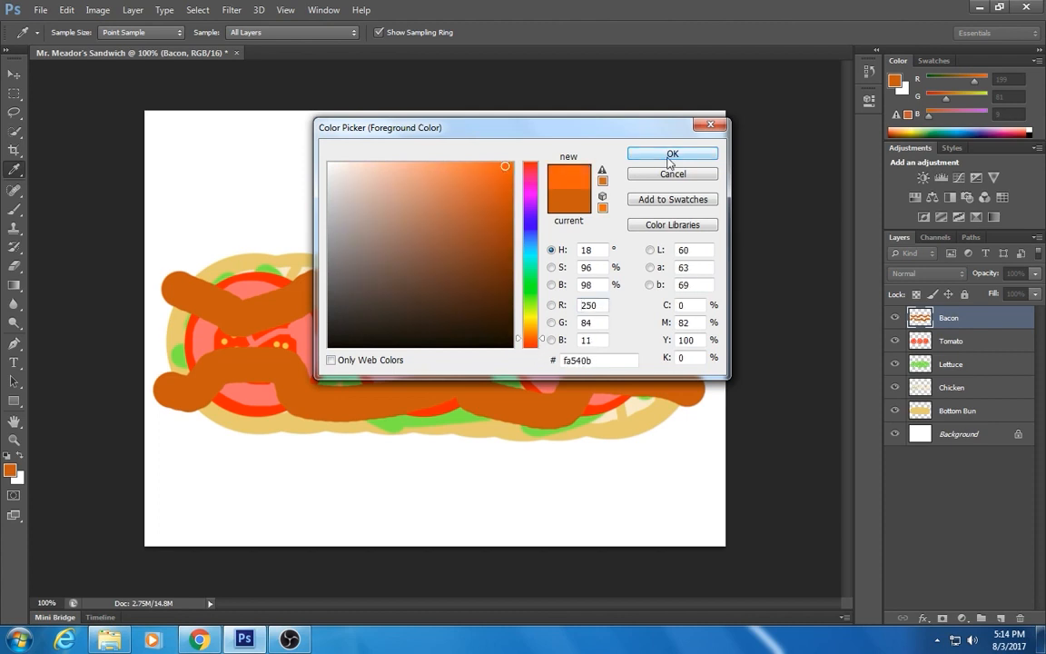
left_click(672, 155)
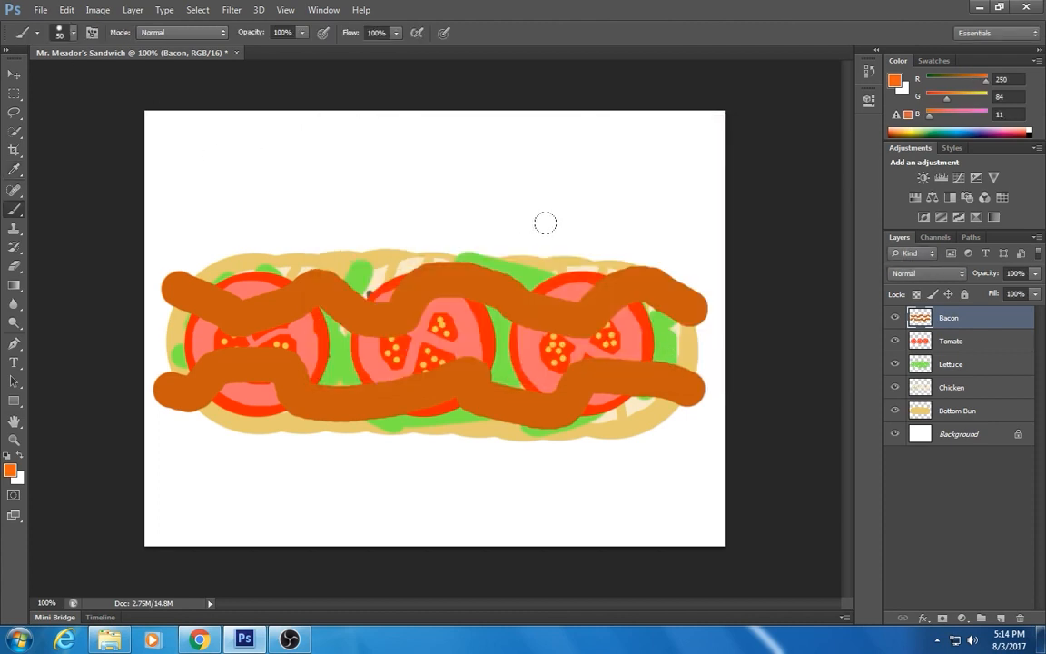
mouse_move(682, 391)
left_mouse_down()
mouse_move(587, 389)
mouse_move(557, 408)
mouse_move(471, 398)
mouse_move(345, 408)
mouse_move(268, 402)
mouse_move(291, 383)
mouse_move(233, 371)
left_mouse_up()
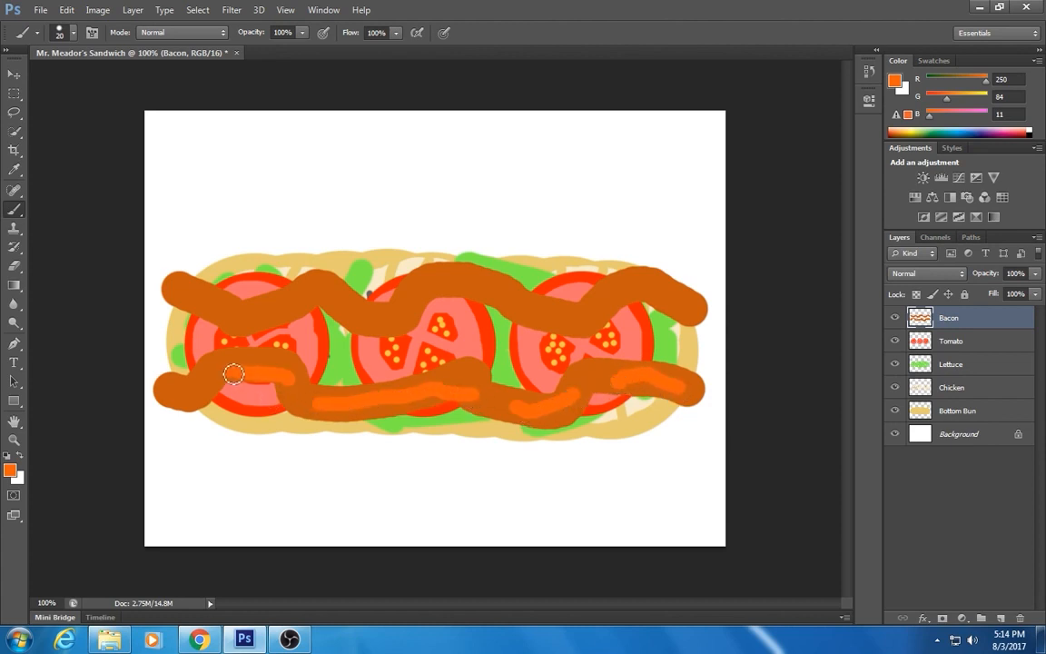
mouse_move(202, 315)
left_mouse_down()
mouse_move(286, 316)
mouse_move(329, 303)
mouse_move(394, 317)
mouse_move(467, 283)
mouse_move(584, 332)
mouse_move(640, 293)
mouse_move(672, 293)
left_mouse_up()
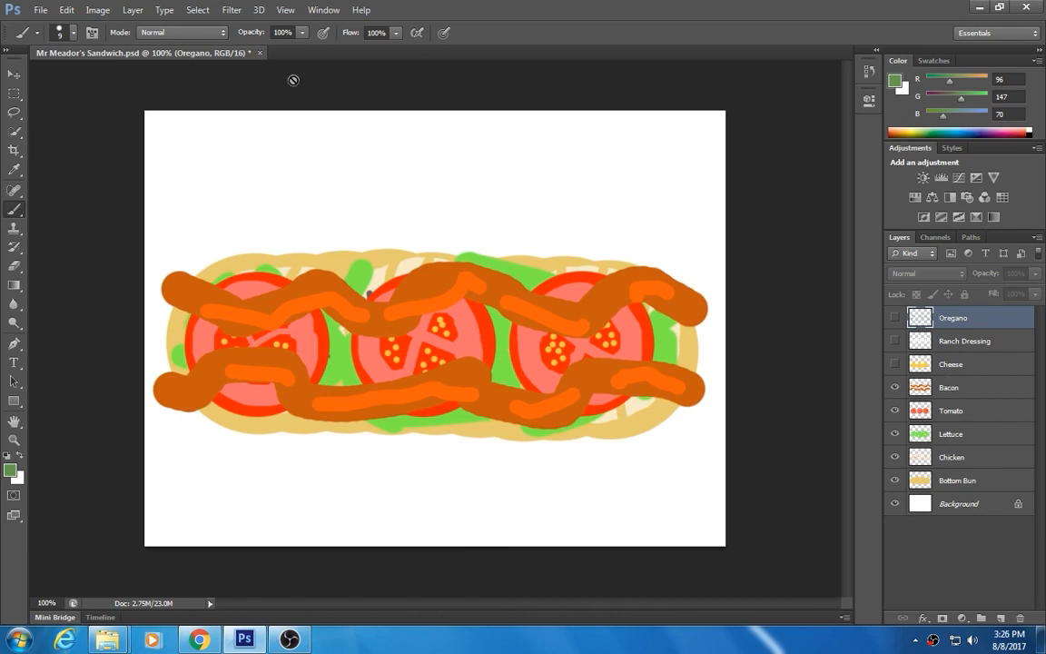
left_click(128, 11)
mouse_move(122, 26)
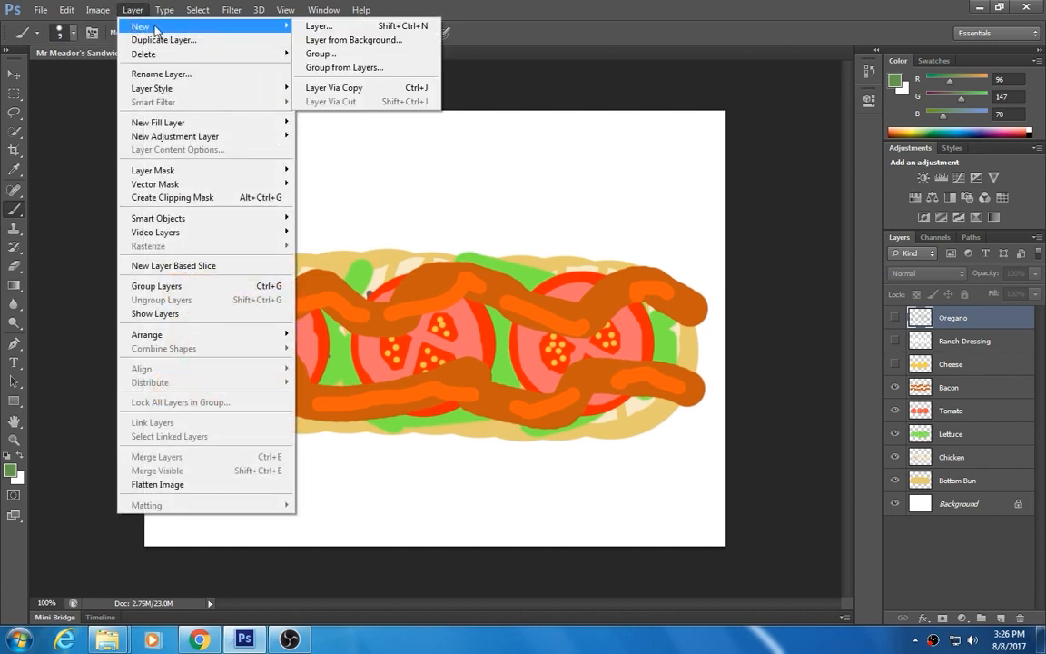
left_click(357, 30)
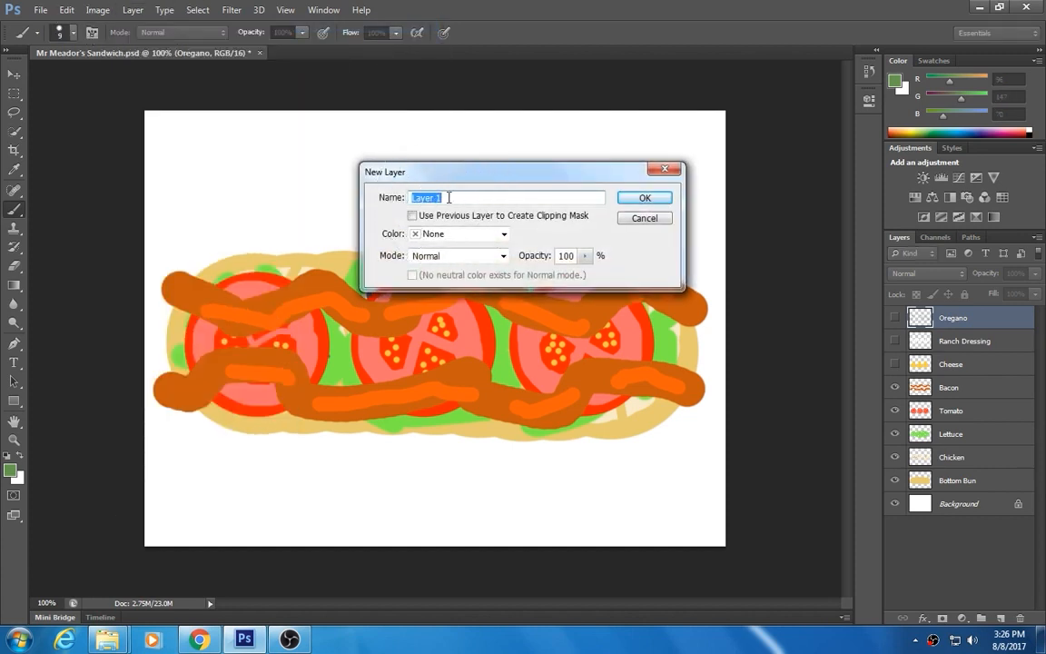
left_click(644, 218)
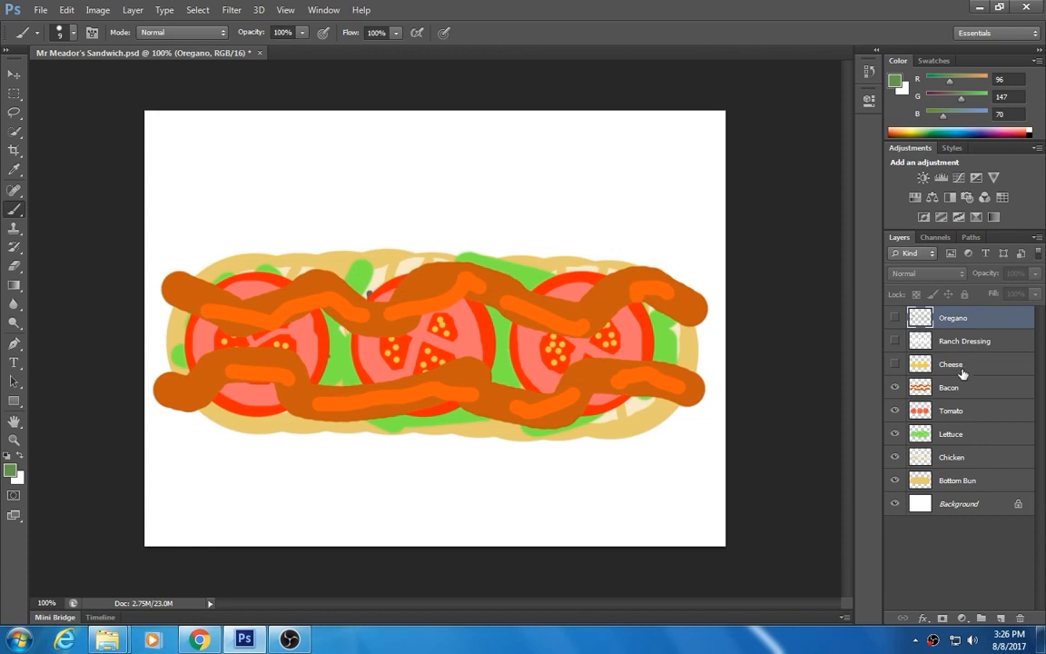
- Toggle the Cheese layer's visibility to compare the sandwich with and without it, and leave the layer shown
left_click(896, 364)
left_click(896, 365)
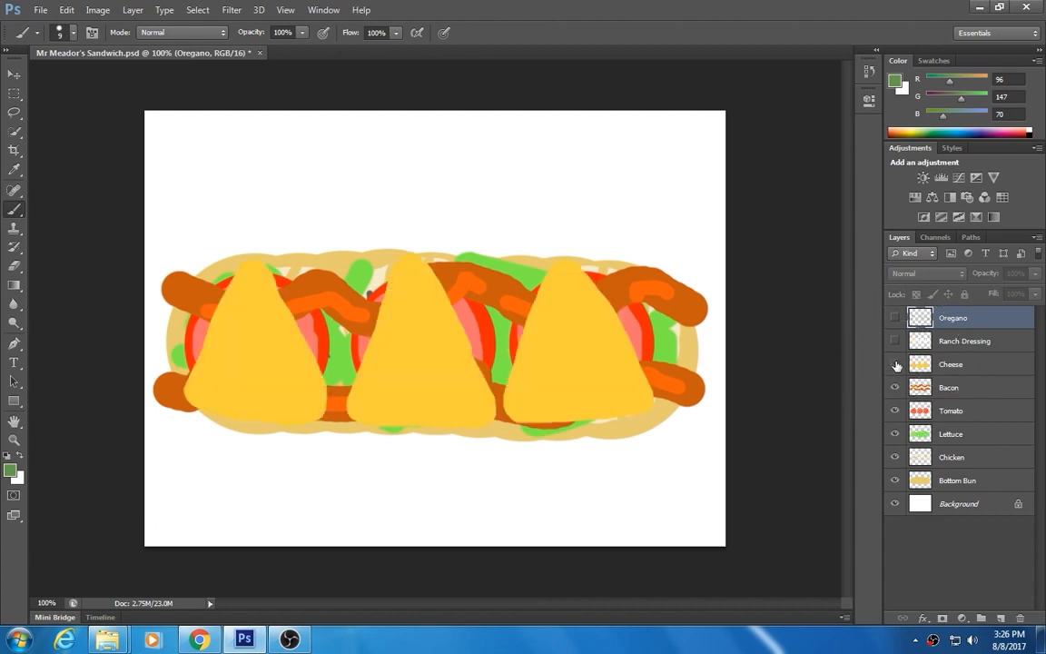
left_click(895, 364)
left_click(896, 364)
left_click(896, 364)
left_click(896, 365)
left_click(896, 364)
left_click(895, 365)
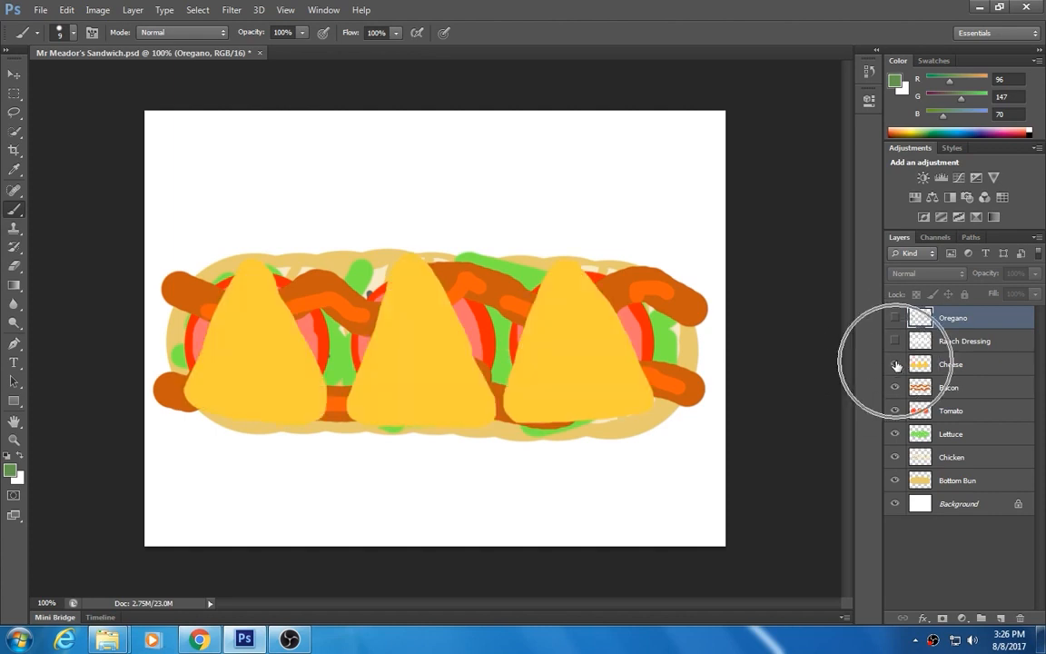
left_click(895, 364)
left_click(896, 365)
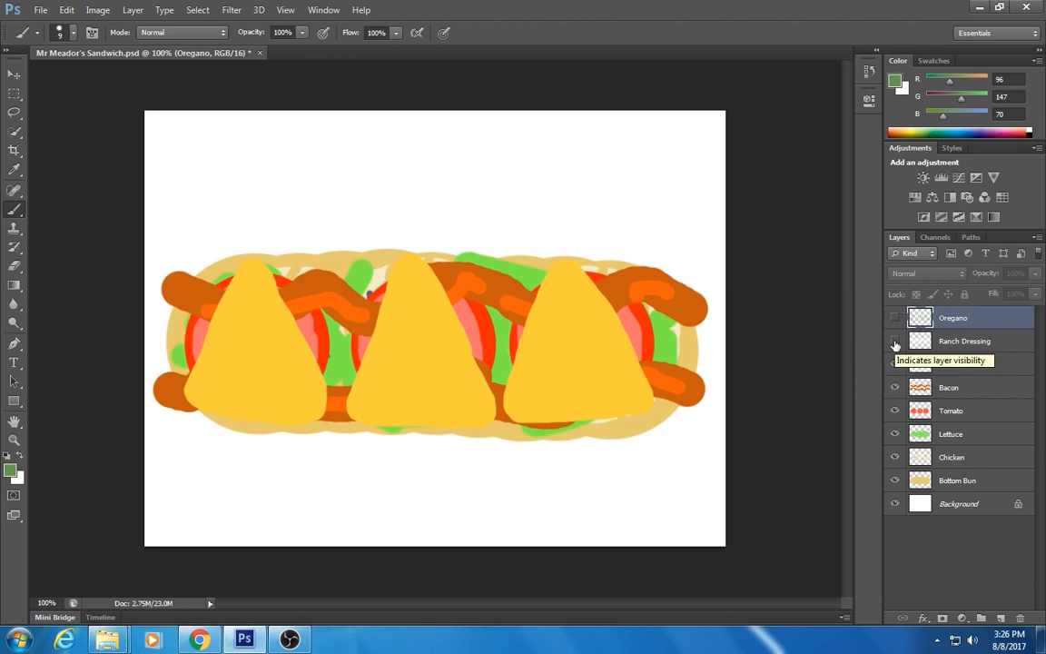
- Toggle the Ranch Dressing layer's visibility for comparison and leave the layer shown
left_click(895, 341)
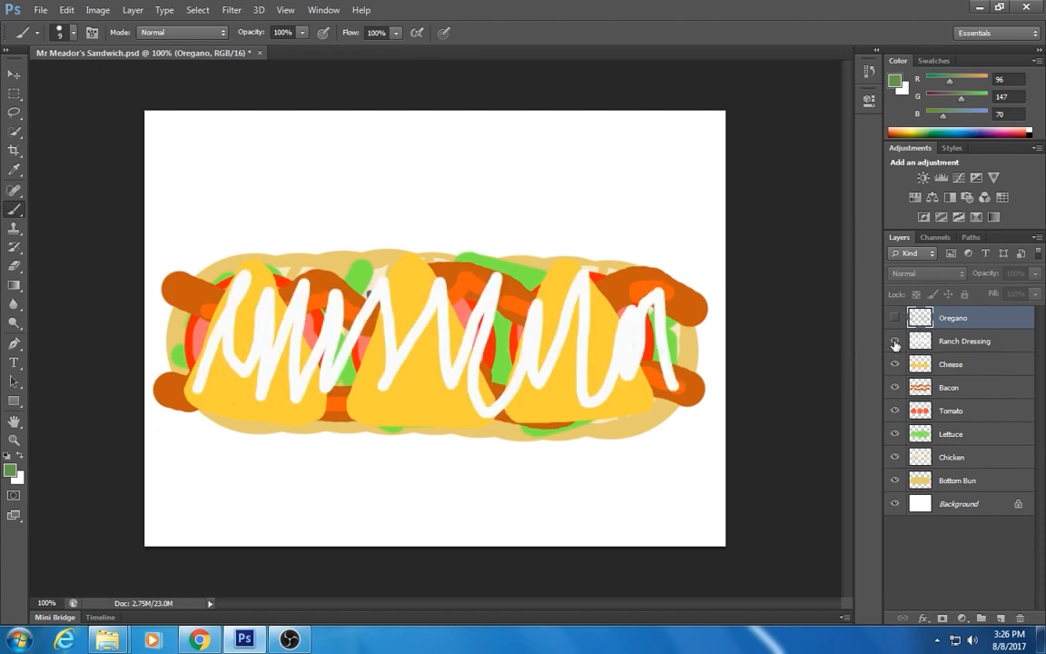
left_click(896, 341)
left_click(895, 341)
left_click(895, 341)
left_click(895, 341)
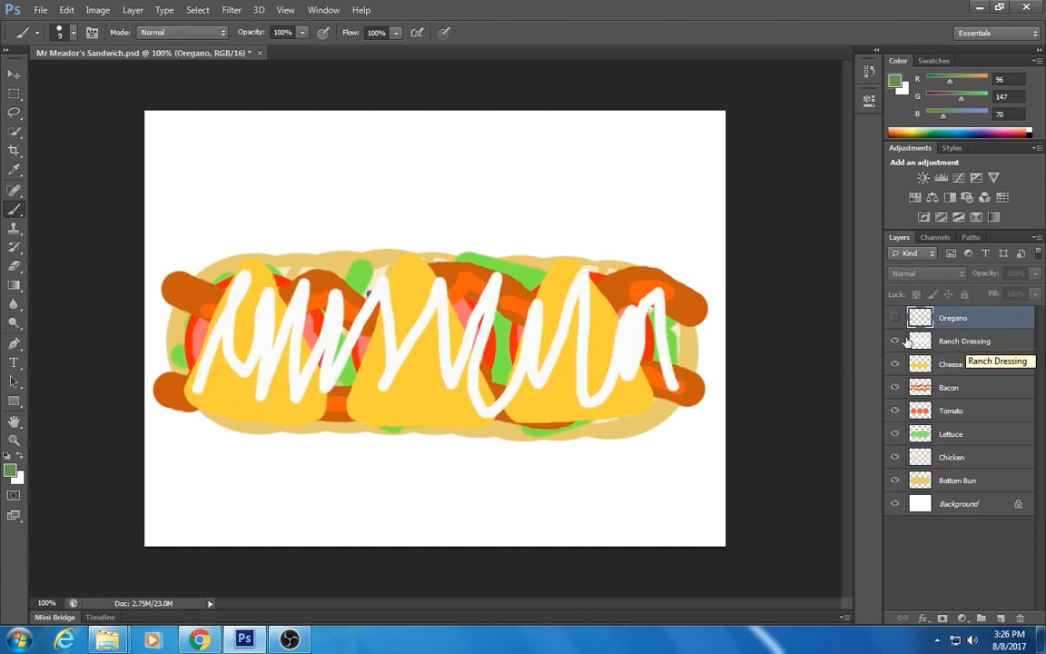
- Toggle the Oregano layer on and off to compare the specks' effect, and leave it shown
left_click(894, 320)
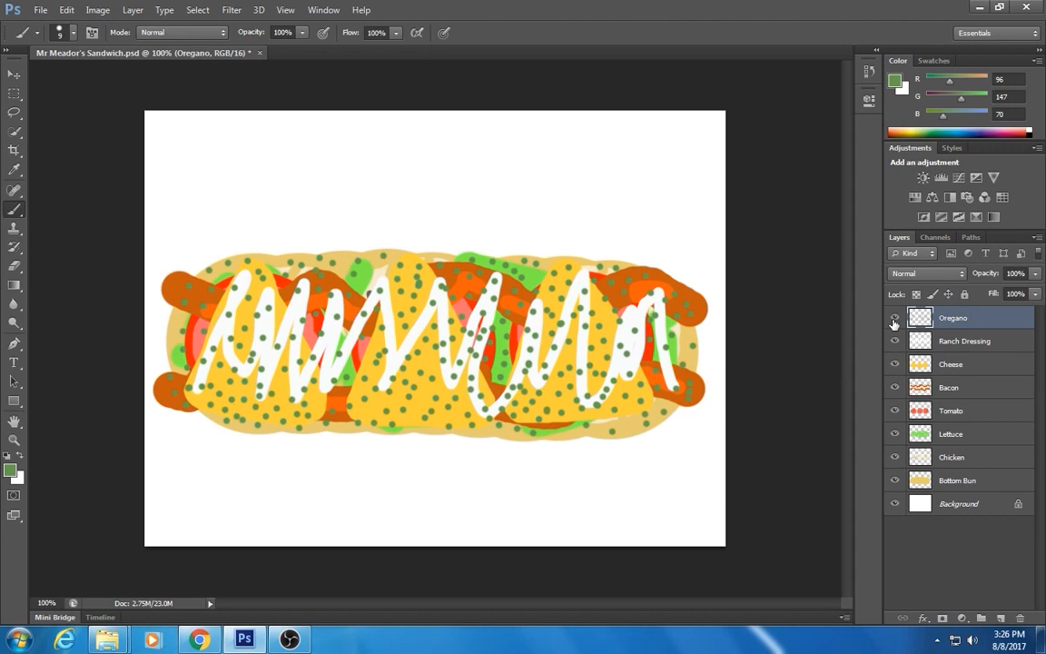
left_click(894, 320)
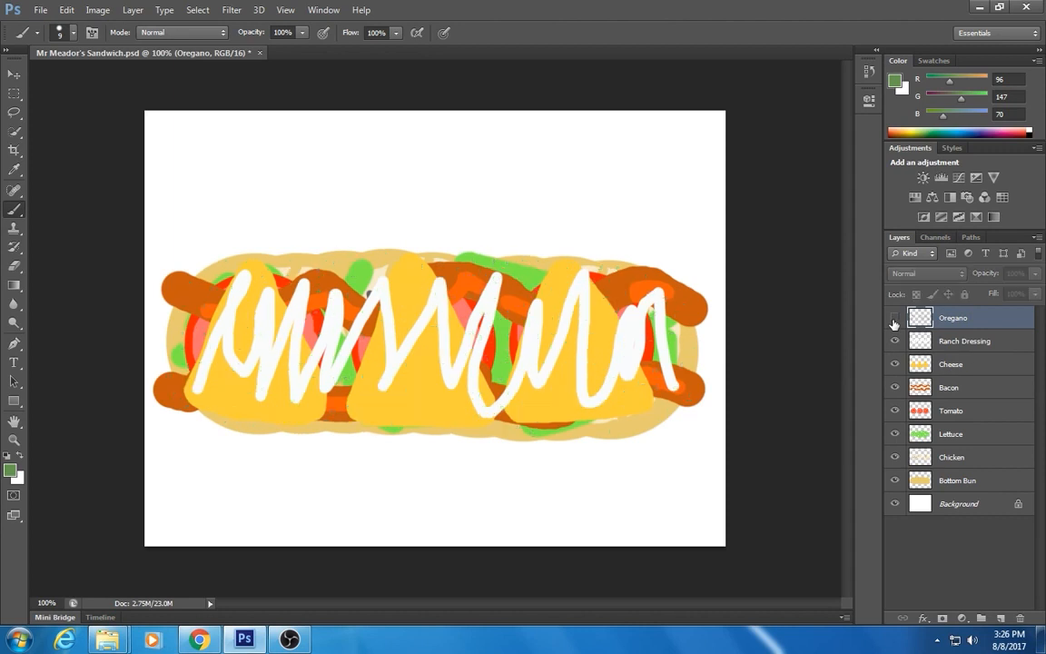
left_click(895, 320)
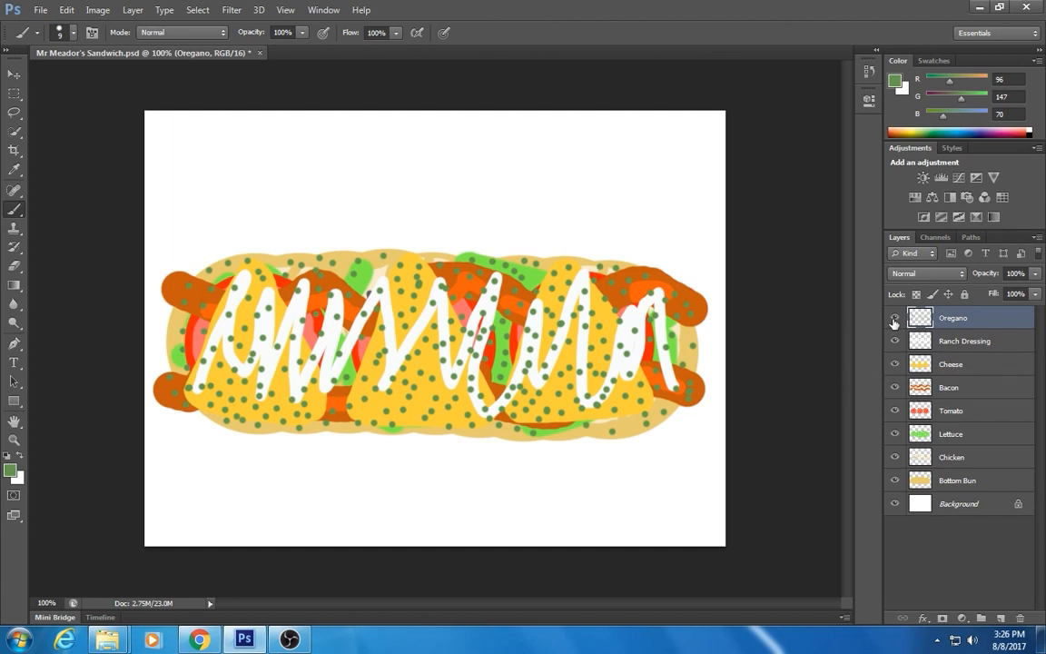
left_click(895, 320)
left_click(894, 320)
left_click(895, 320)
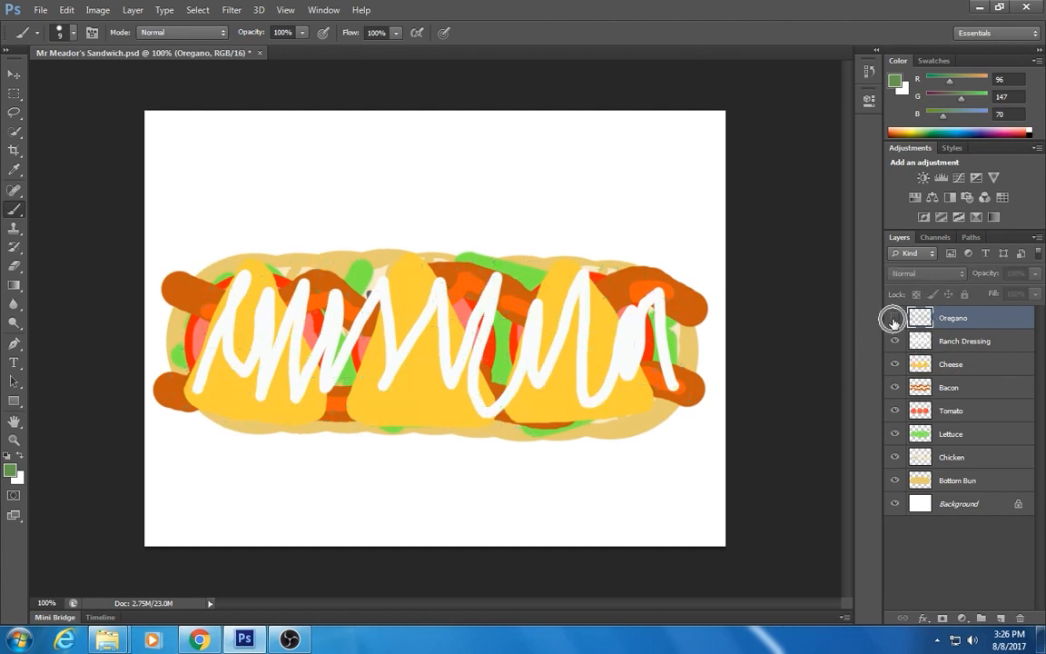
left_click(894, 319)
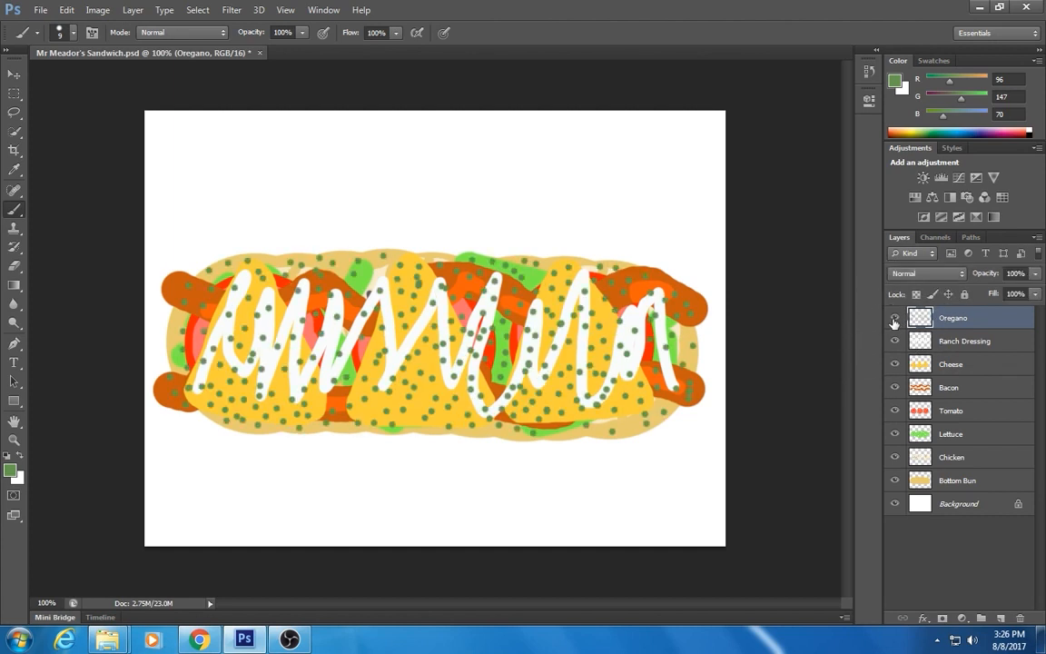
- Using a 68 px eraser on the Oregano layer, remove the specks along the sandwich's upper, left and lower edges
left_click(12, 269)
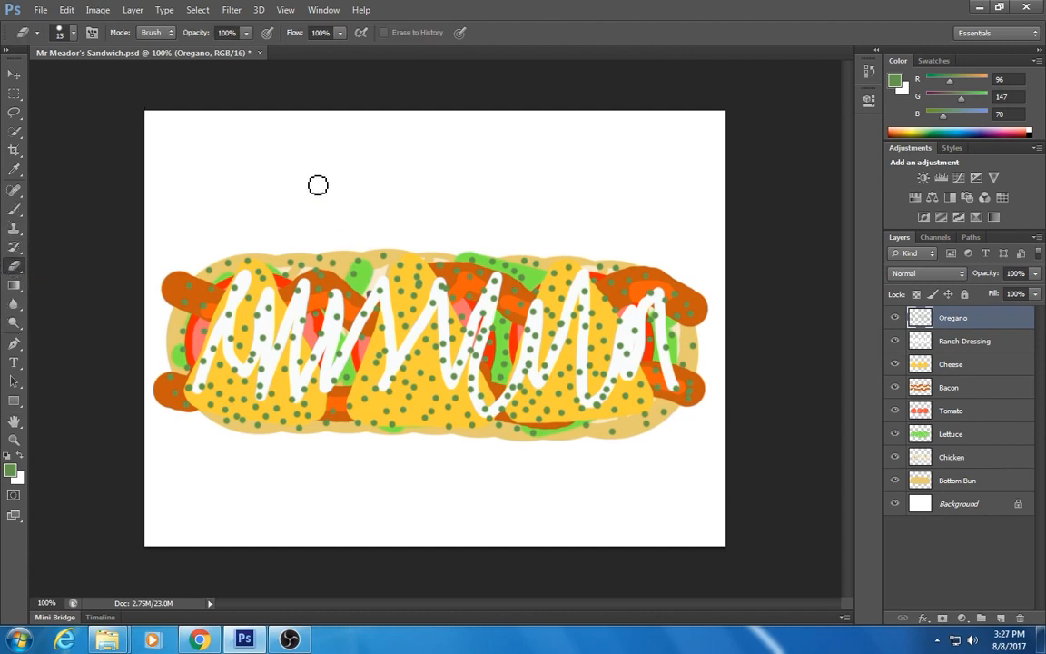
left_click(62, 32)
left_click_drag(33, 81, 47, 78)
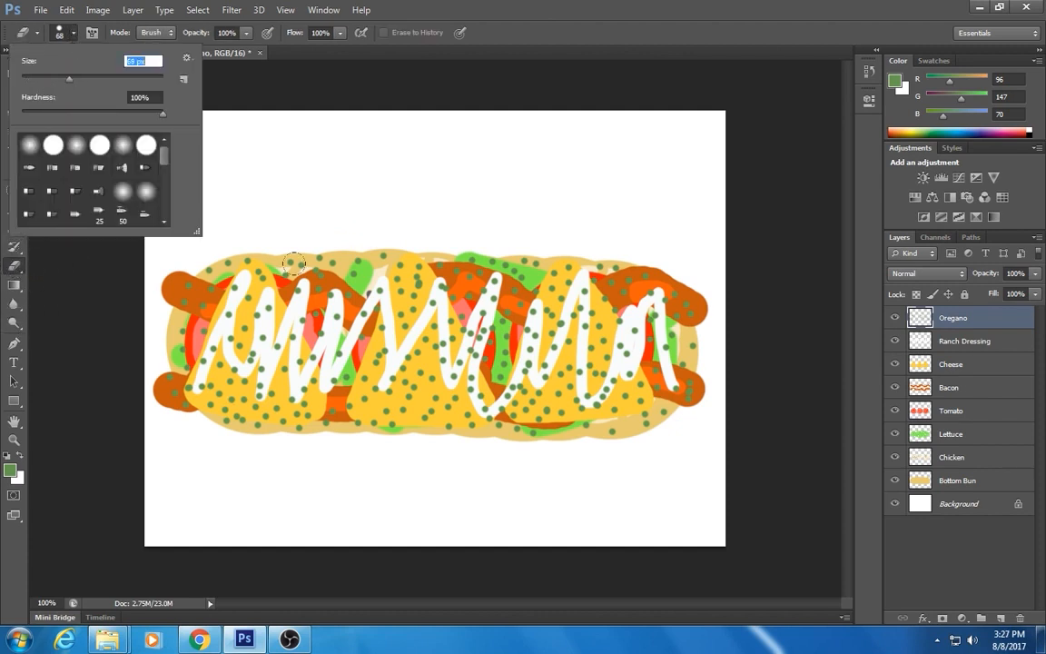
left_click(242, 238)
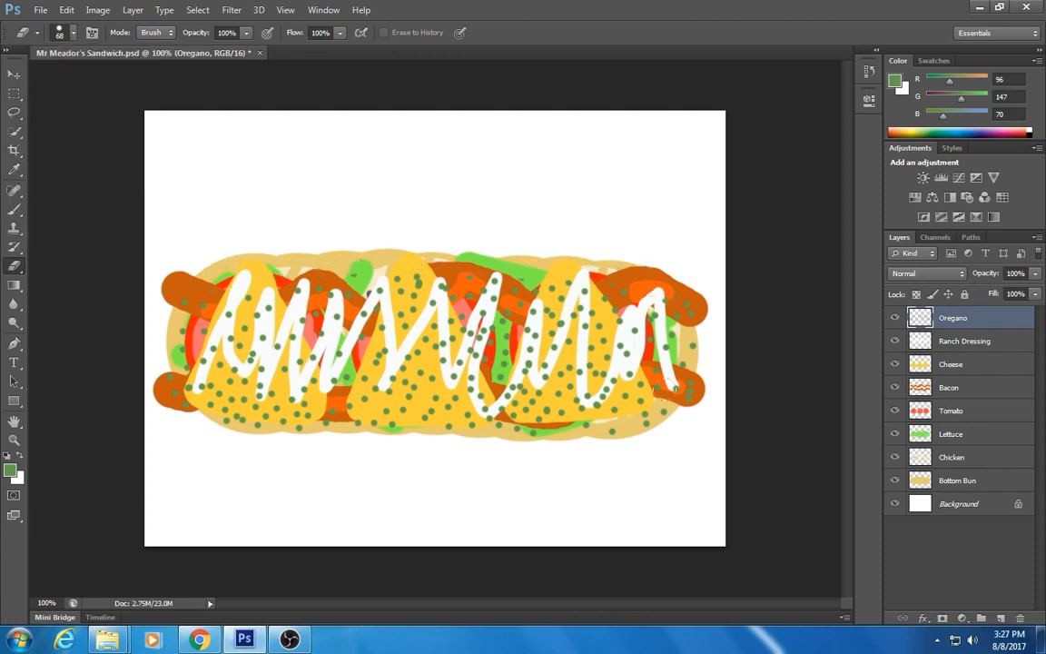
mouse_move(318, 392)
left_mouse_down()
mouse_move(250, 375)
mouse_move(173, 387)
left_mouse_up()
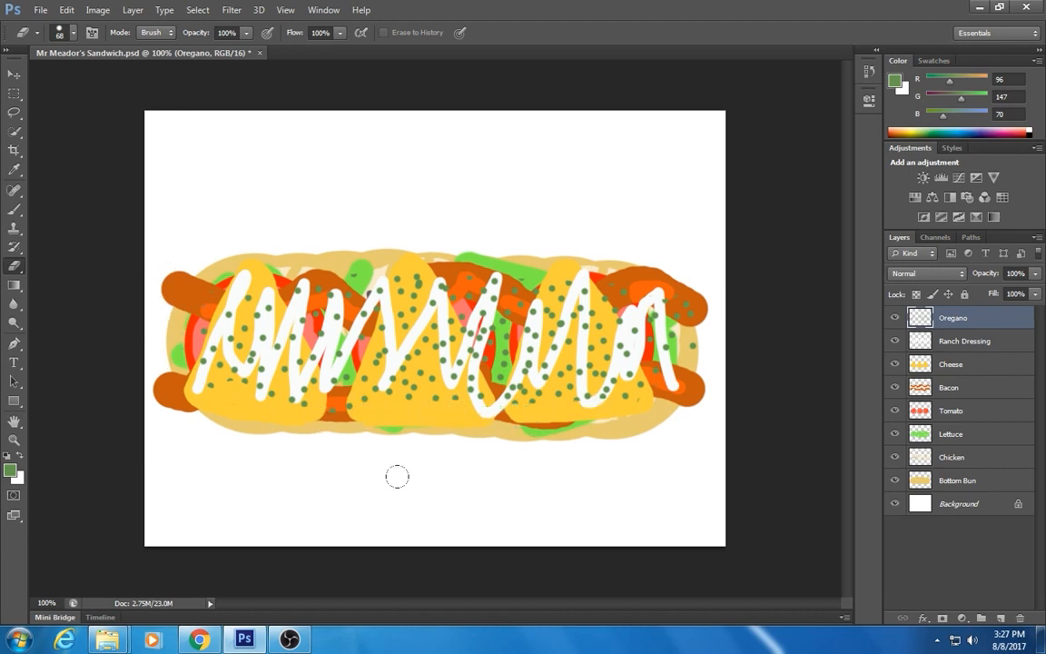
left_click(968, 319)
left_click(968, 317)
left_click(968, 318)
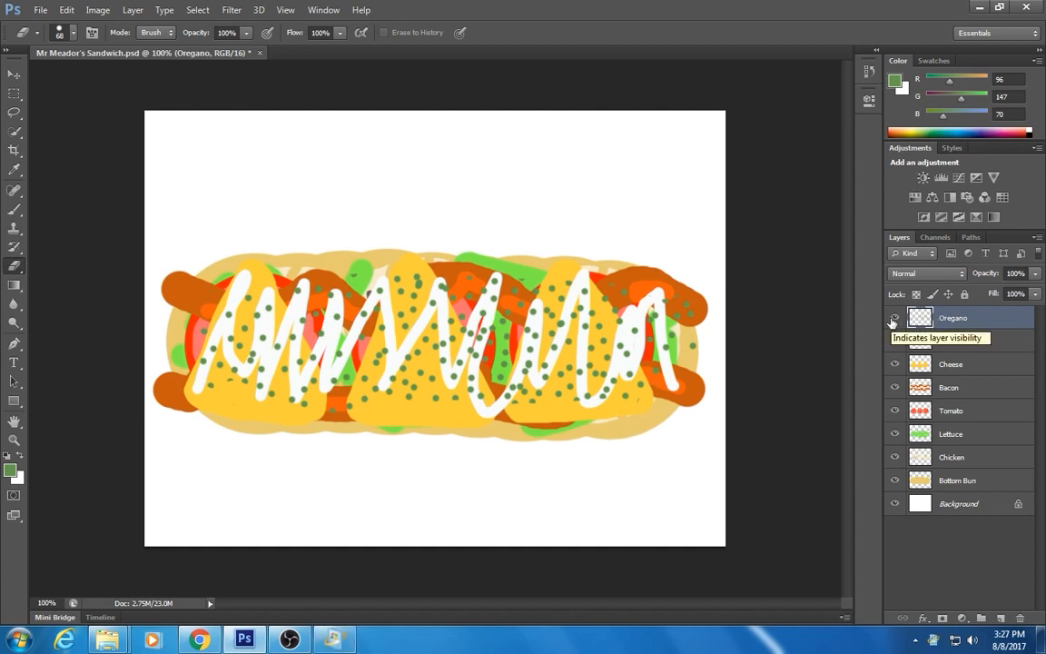
- Create a new layer named Top Bun above the Oregano layer
left_click(133, 10)
mouse_move(145, 27)
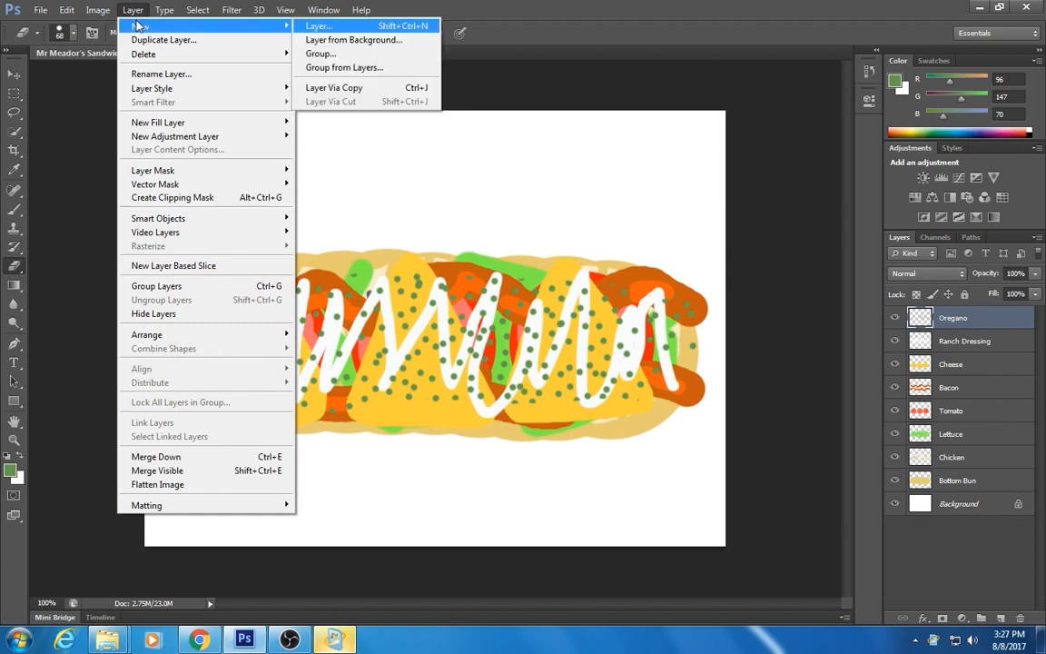
left_click(325, 27)
type("T")
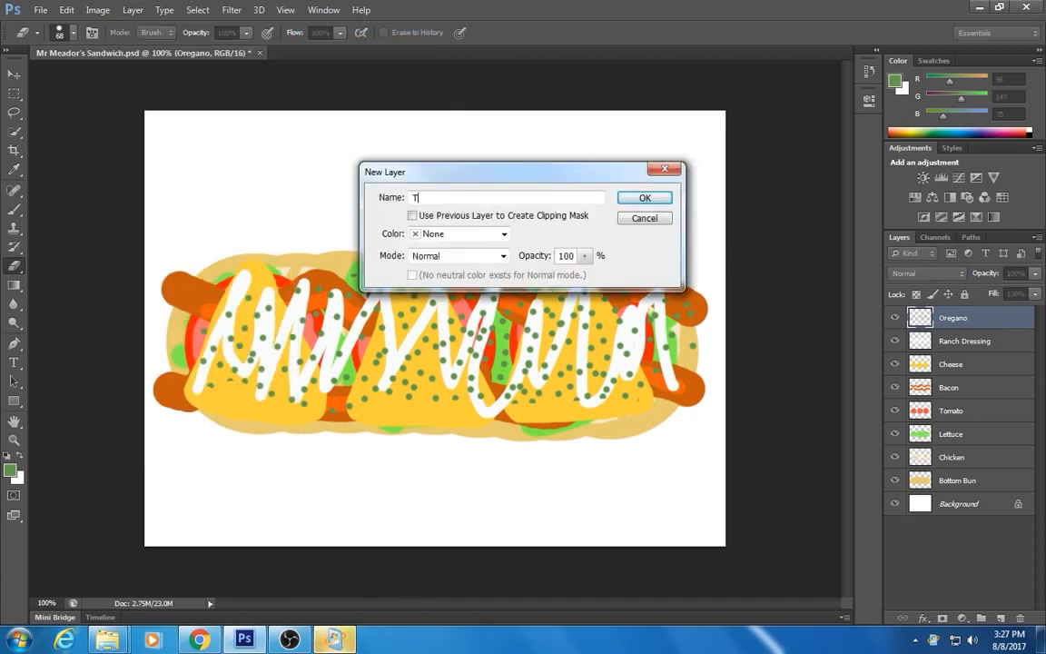
type("ob Bun")
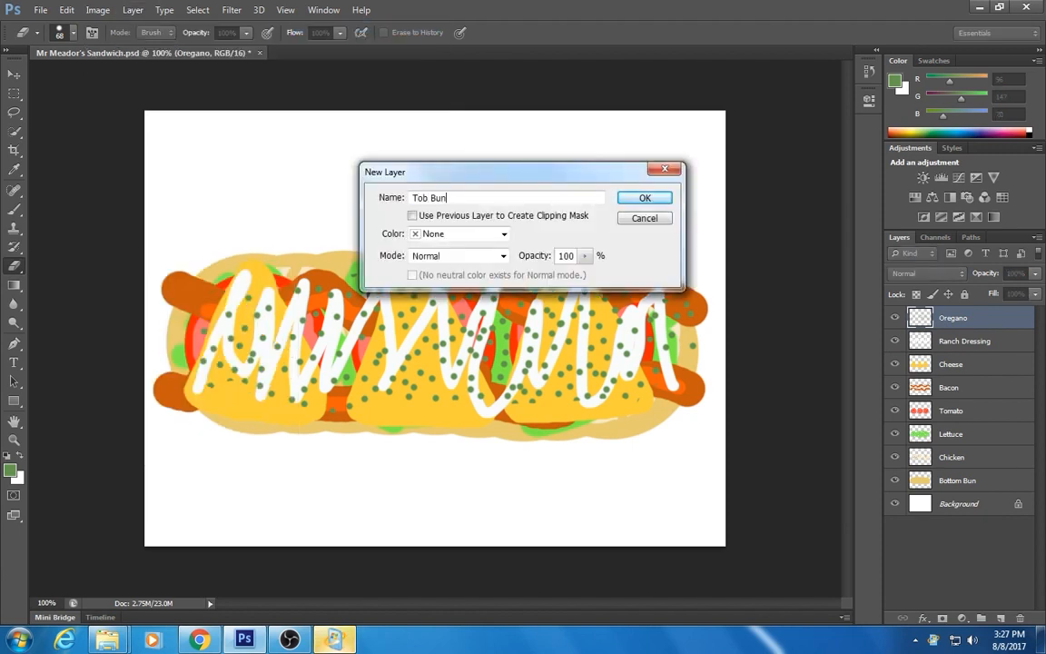
left_click_drag(422, 197, 428, 197)
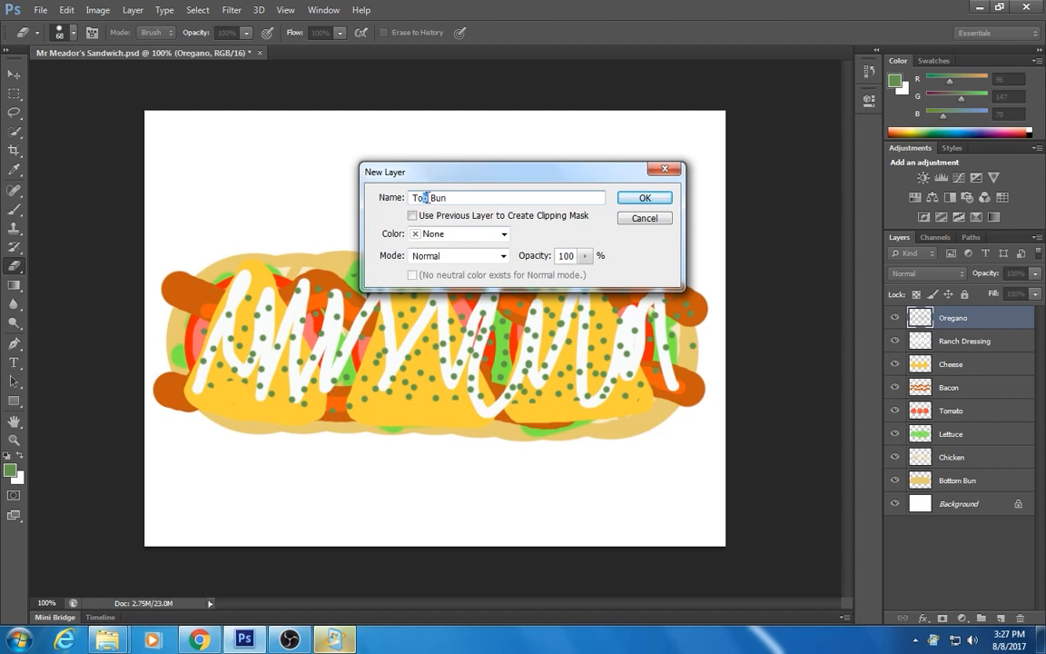
type("p")
left_click(644, 198)
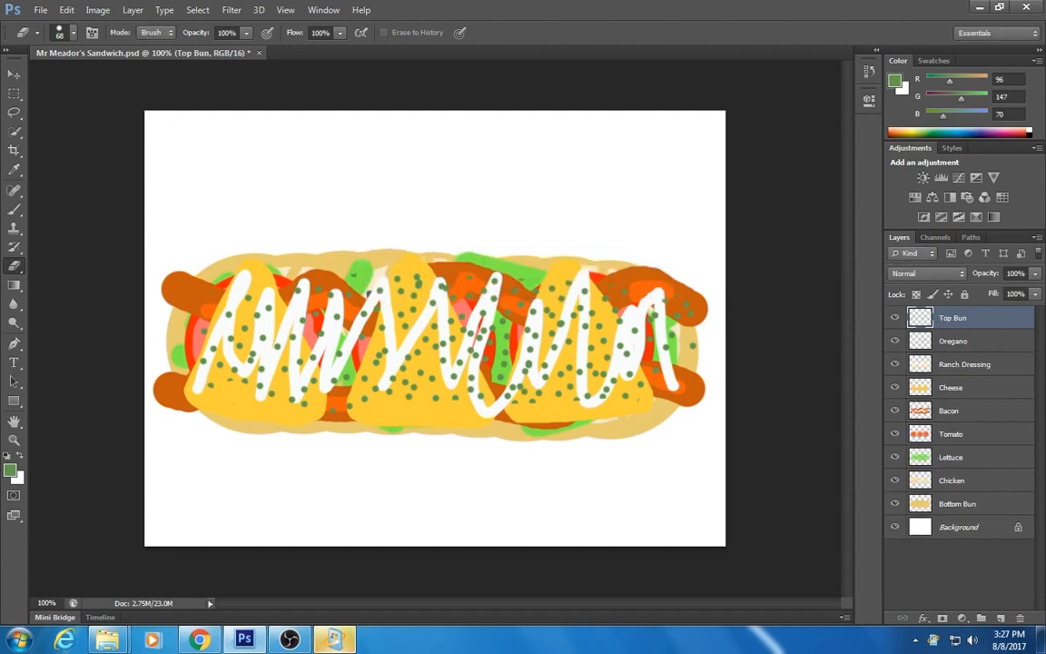
- With the Bottom Bun layer selected, sample the bun's tan colour (R 236, G 200, B 102) as the foreground colour using the Eyedropper
left_click(956, 508)
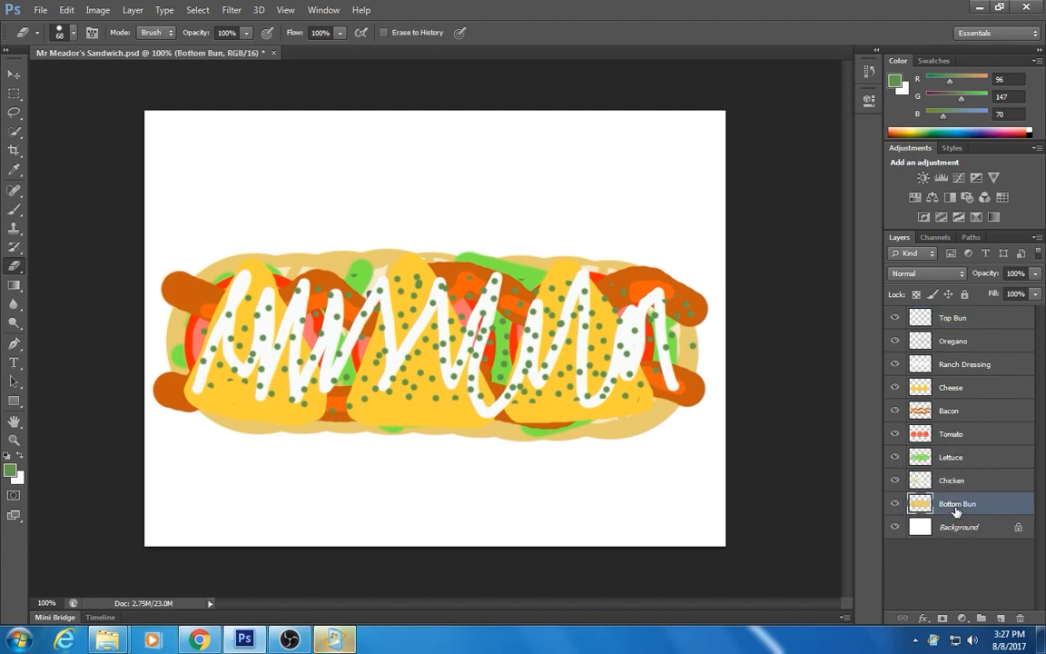
key("ctrl")
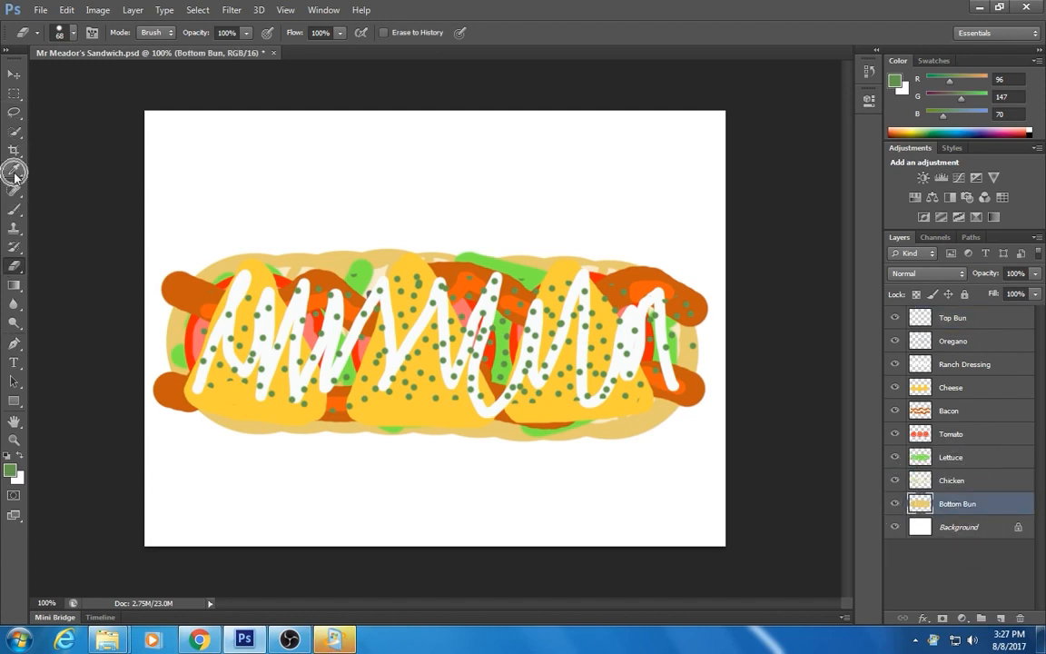
left_click(15, 172)
key("ctrl")
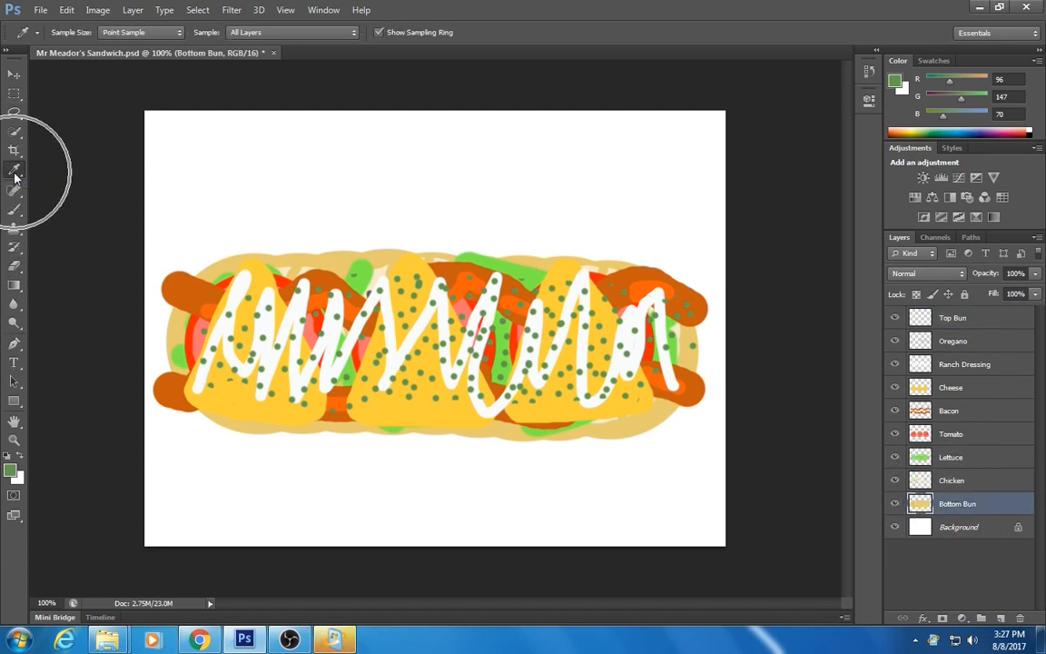
left_click(173, 331)
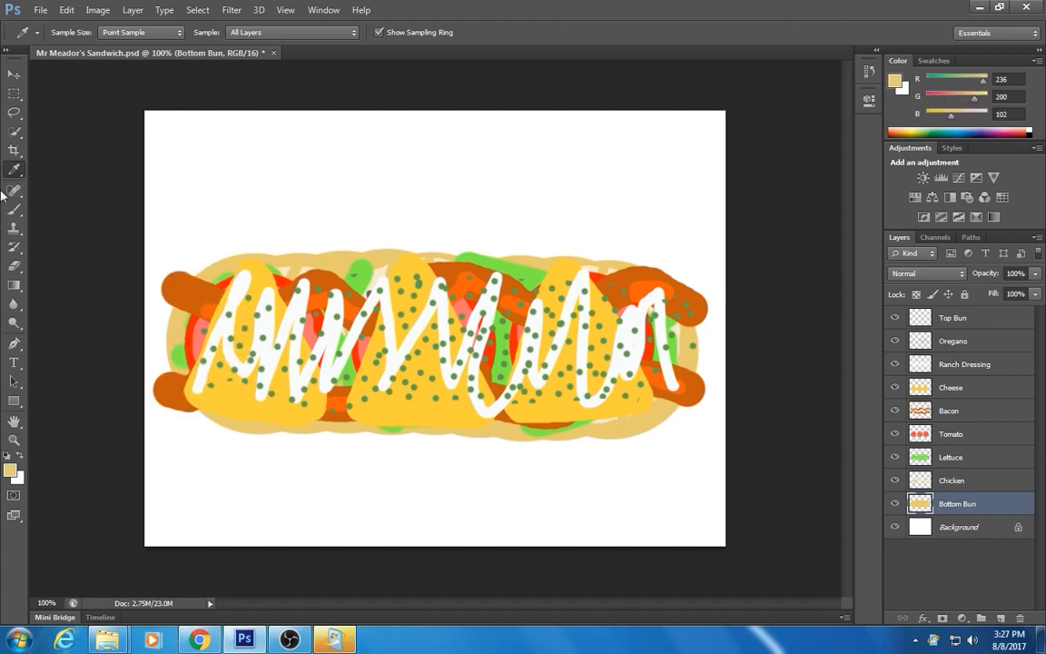
key("ctrl")
key("ctrl")
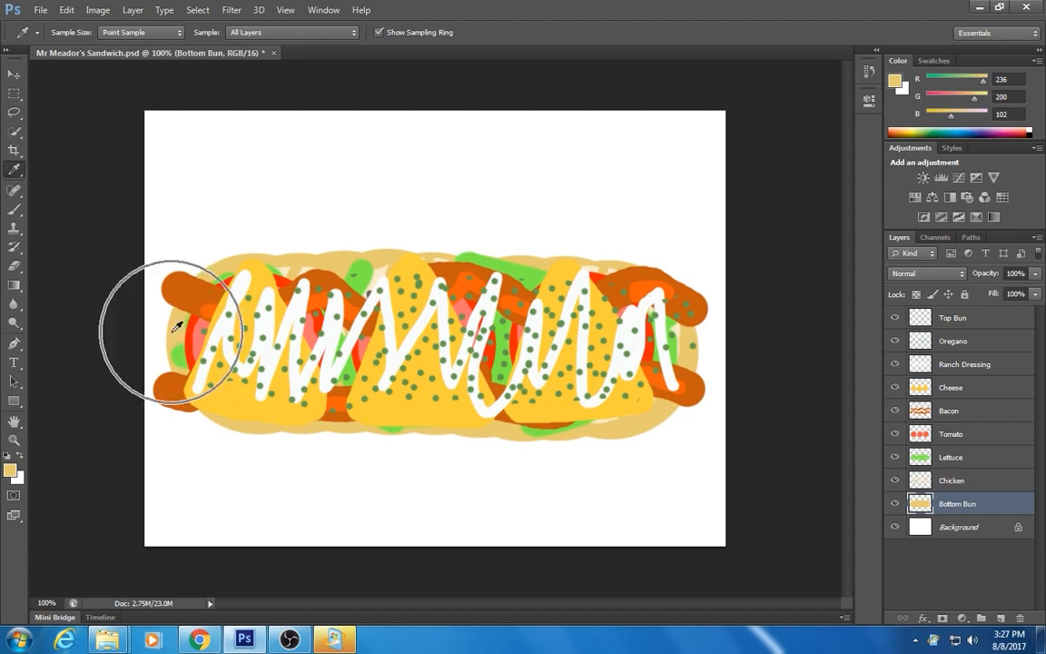
left_click(180, 328)
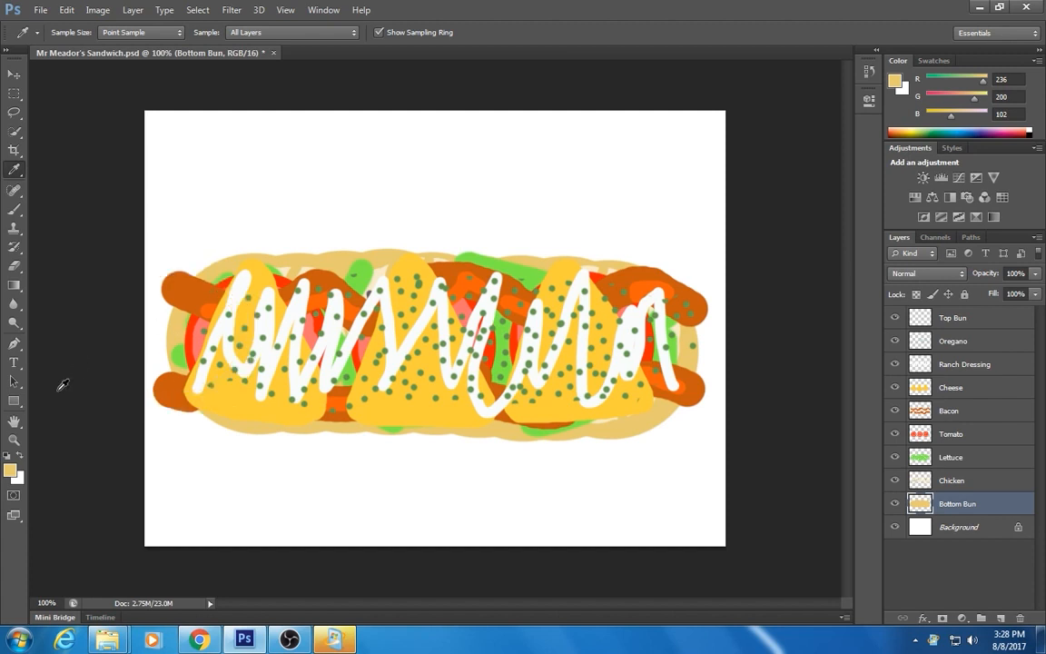
- On the Top Bun layer, paint a tan bun over the whole sandwich with a 236 px brush at 100% hardness
left_click(14, 211)
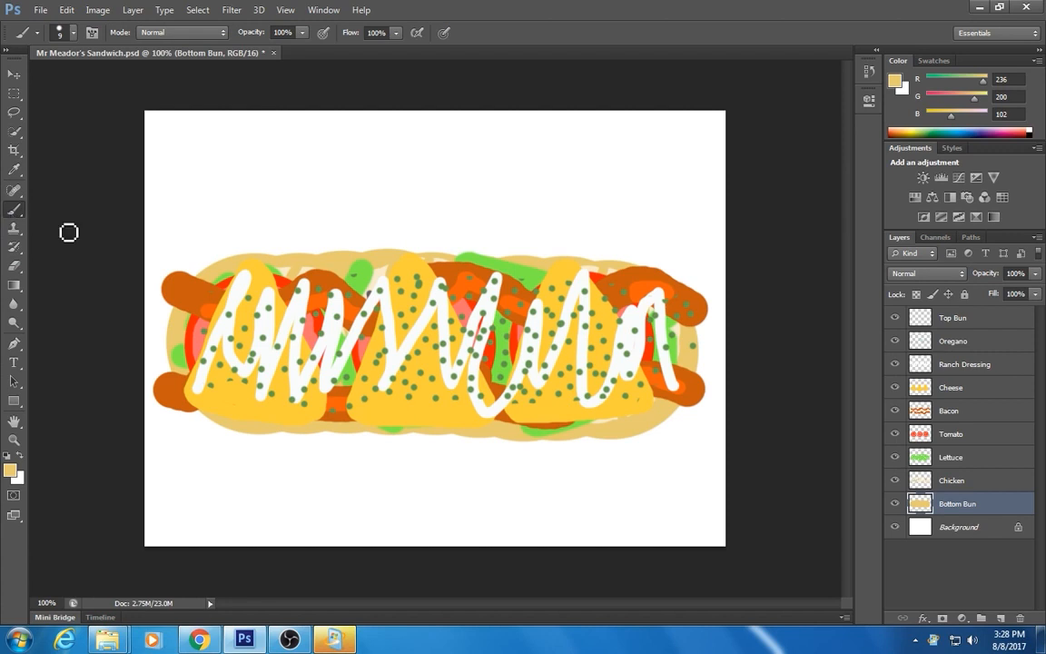
left_click(952, 505)
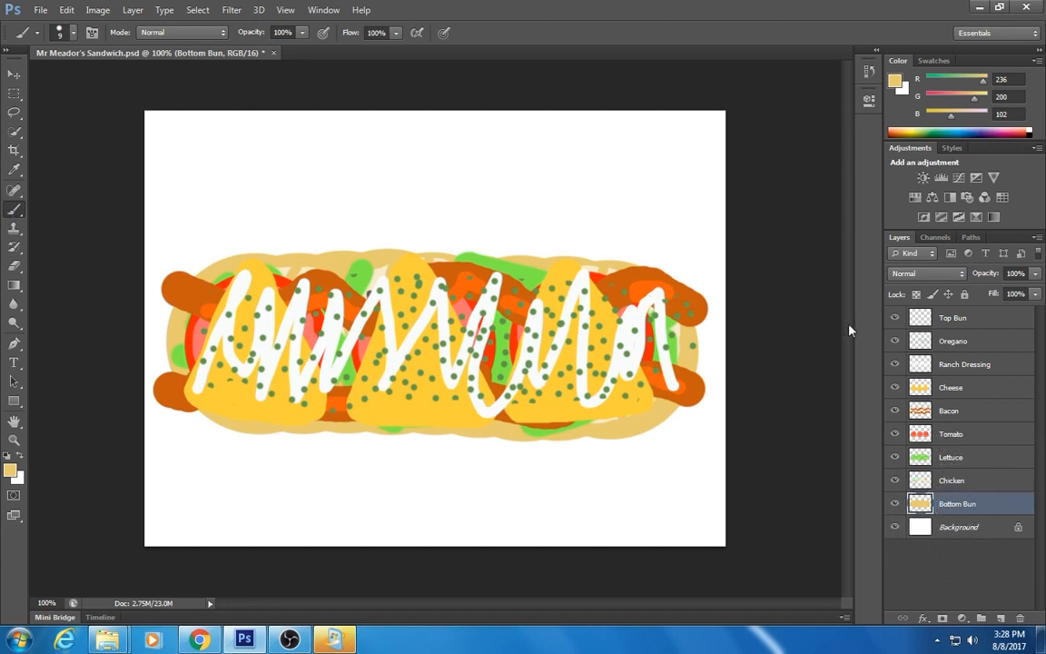
left_click(968, 320)
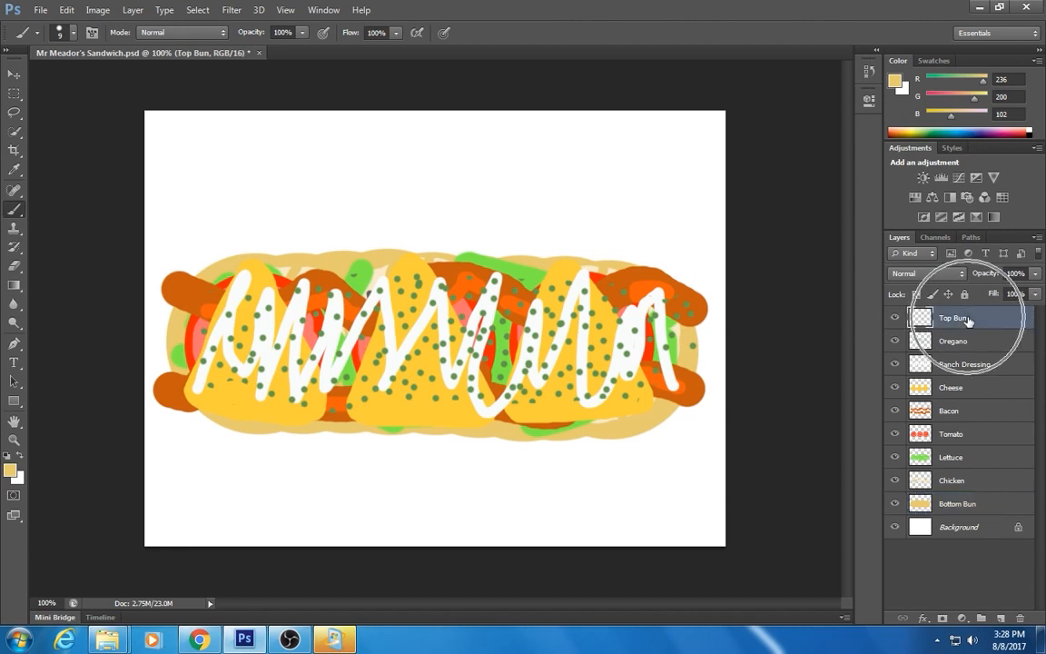
left_click(73, 34)
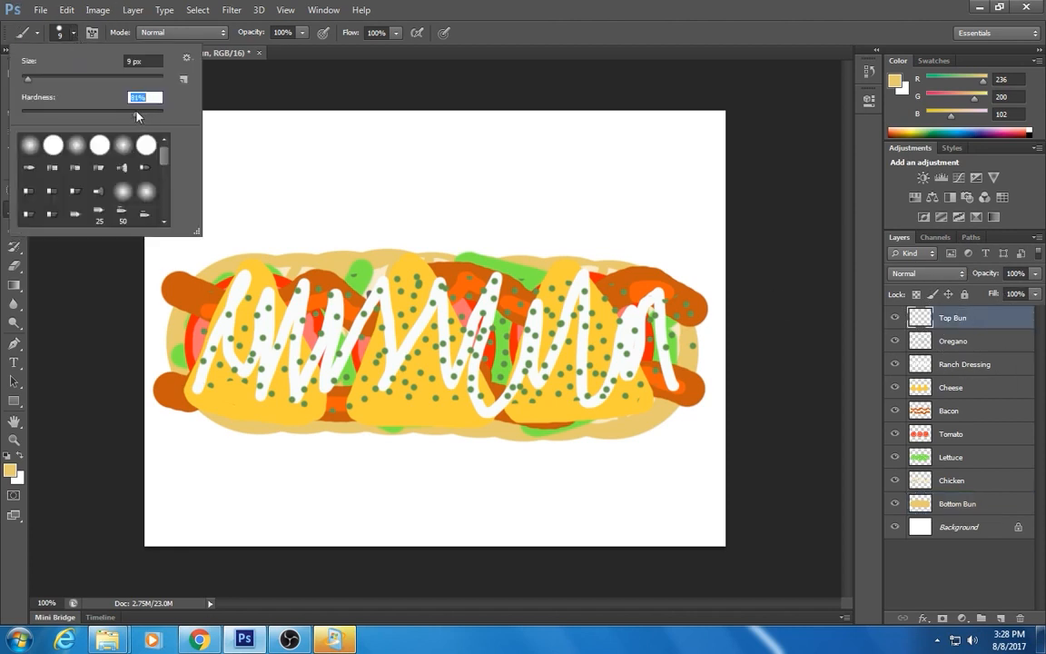
left_click_drag(77, 80, 98, 80)
left_click_drag(127, 79, 130, 80)
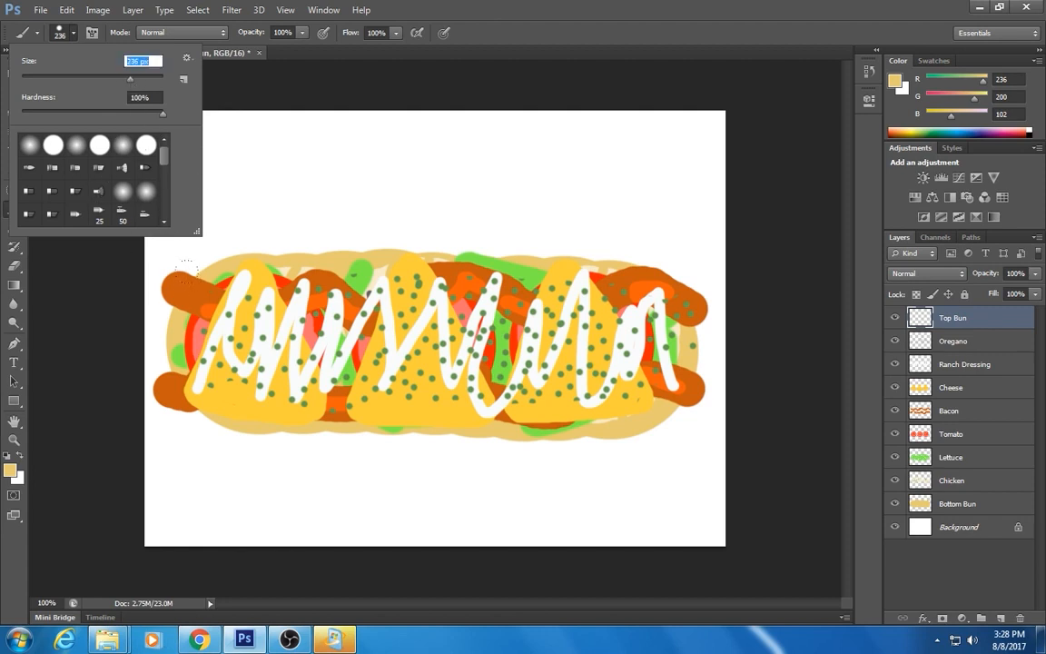
left_click(253, 342)
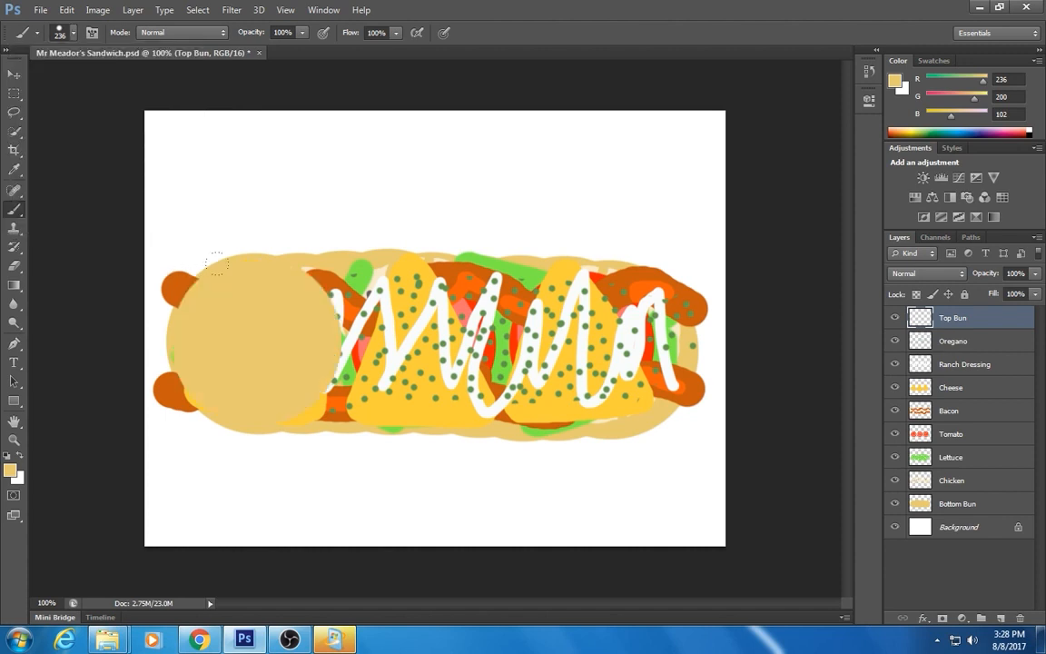
left_click_drag(215, 264, 573, 271)
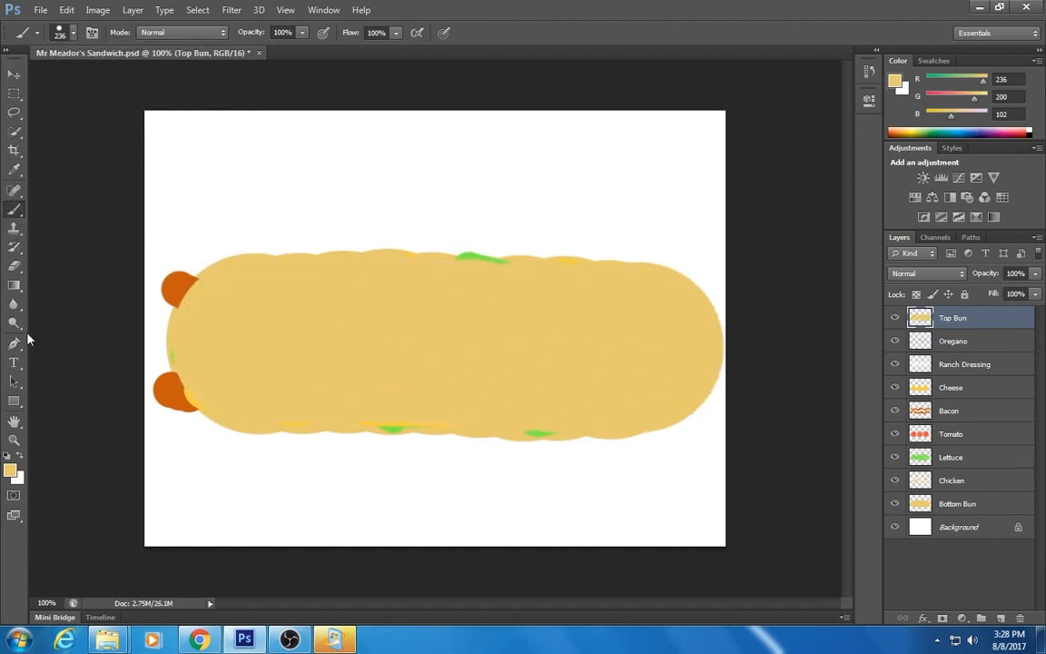
- Set the foreground colour to a darker tan with R 193, G 156, B 55
left_click(10, 471)
left_click_drag(489, 227, 484, 197)
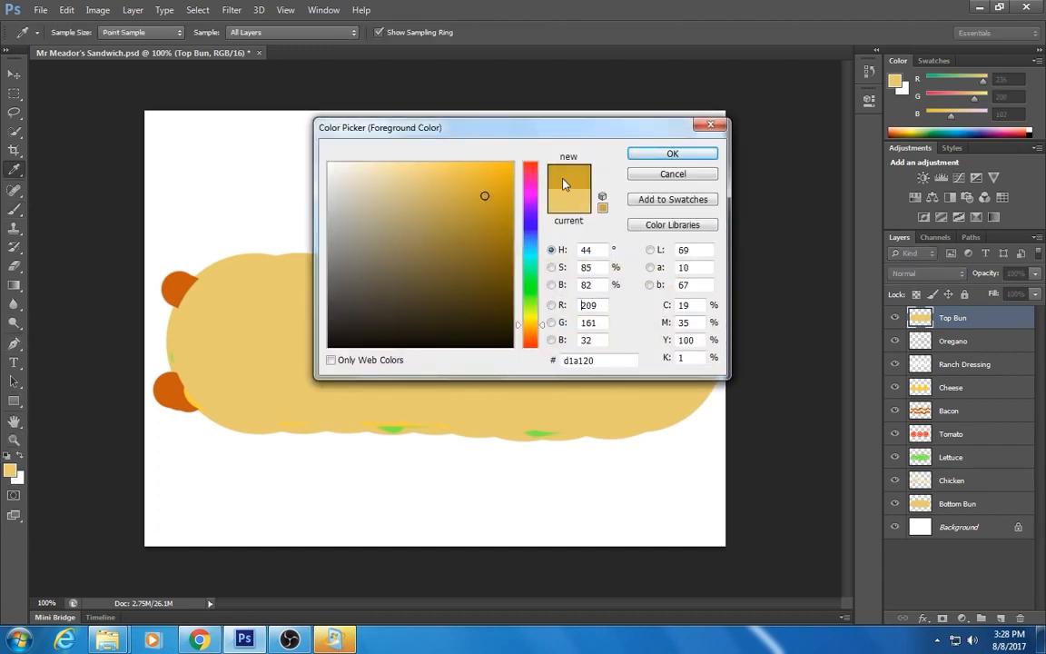
left_click(479, 220)
left_click(459, 208)
left_click(645, 155)
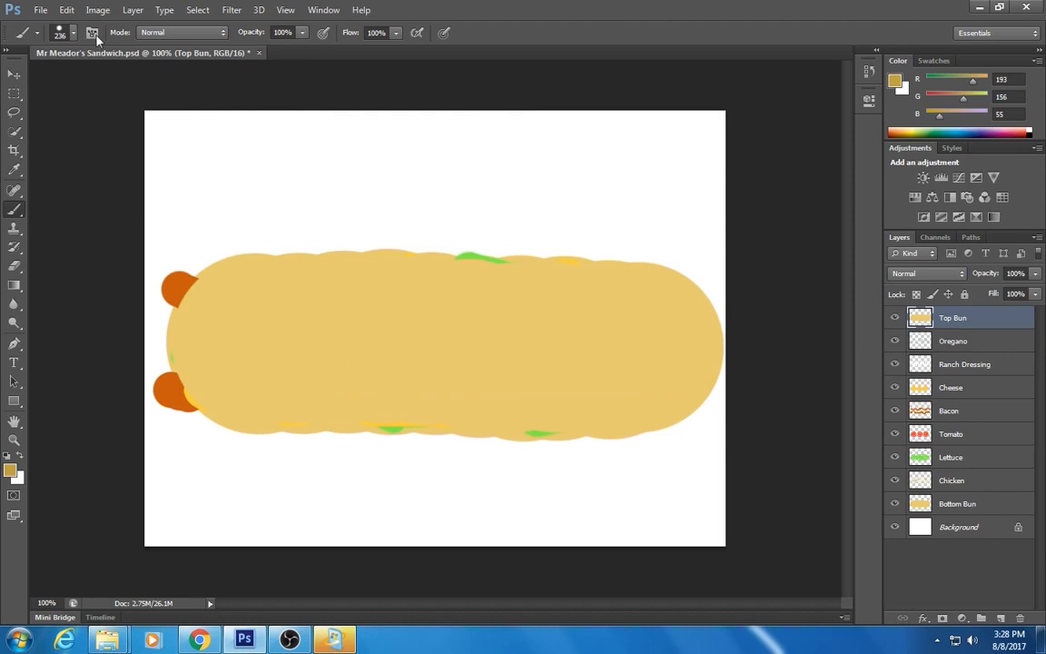
- Paint seven roughly vertical score lines across the top bun with a 15 px brush
key("bracketleft")
key("bracketleft")
left_click_drag(260, 291, 221, 377)
left_click_drag(333, 298, 303, 374)
left_click_drag(407, 293, 387, 404)
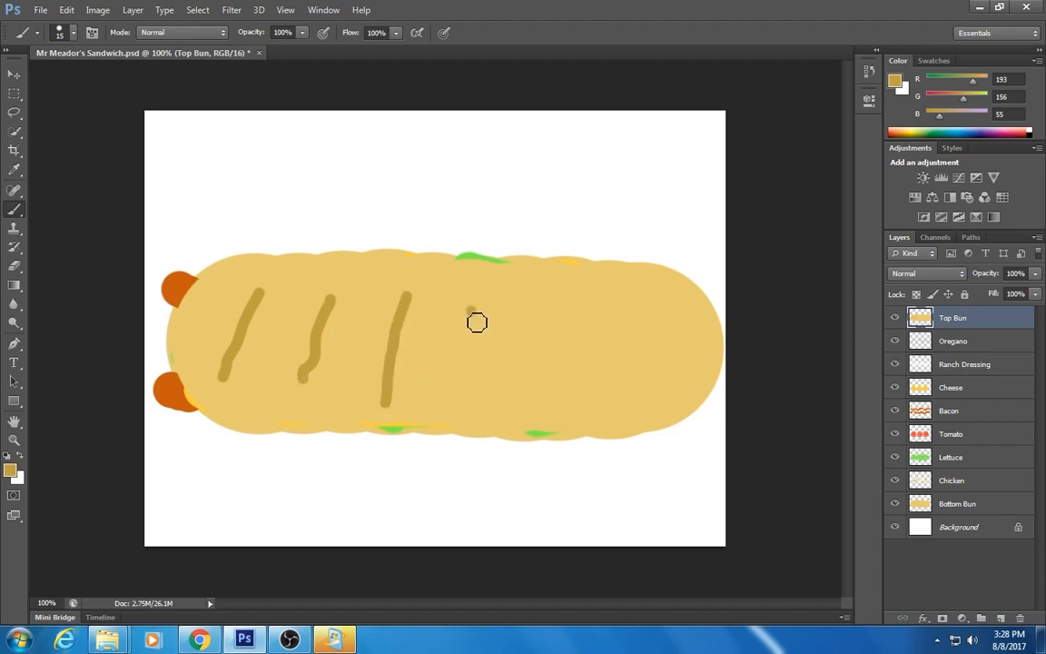
left_click_drag(472, 308, 467, 406)
left_click_drag(553, 302, 542, 401)
left_click_drag(614, 309, 625, 405)
left_click_drag(652, 317, 670, 389)
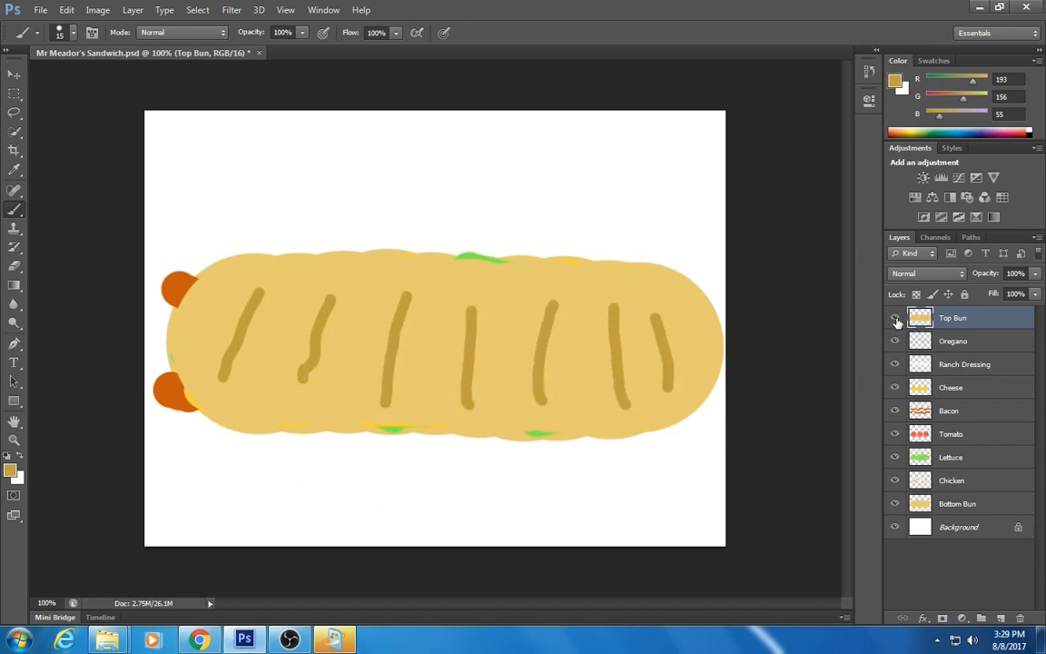
- Toggle the Top Bun layer for comparison, and hide every ingredient layer one by one from Top Bun down to Bottom Bun
left_click(896, 319)
left_click(895, 319)
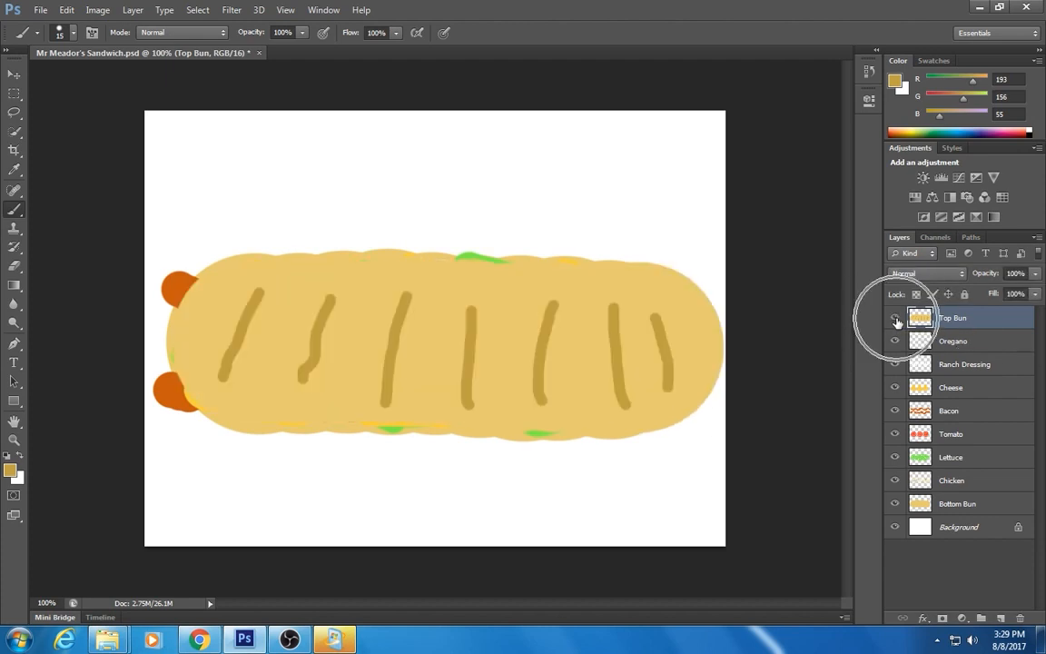
left_click(895, 319)
left_click(896, 343)
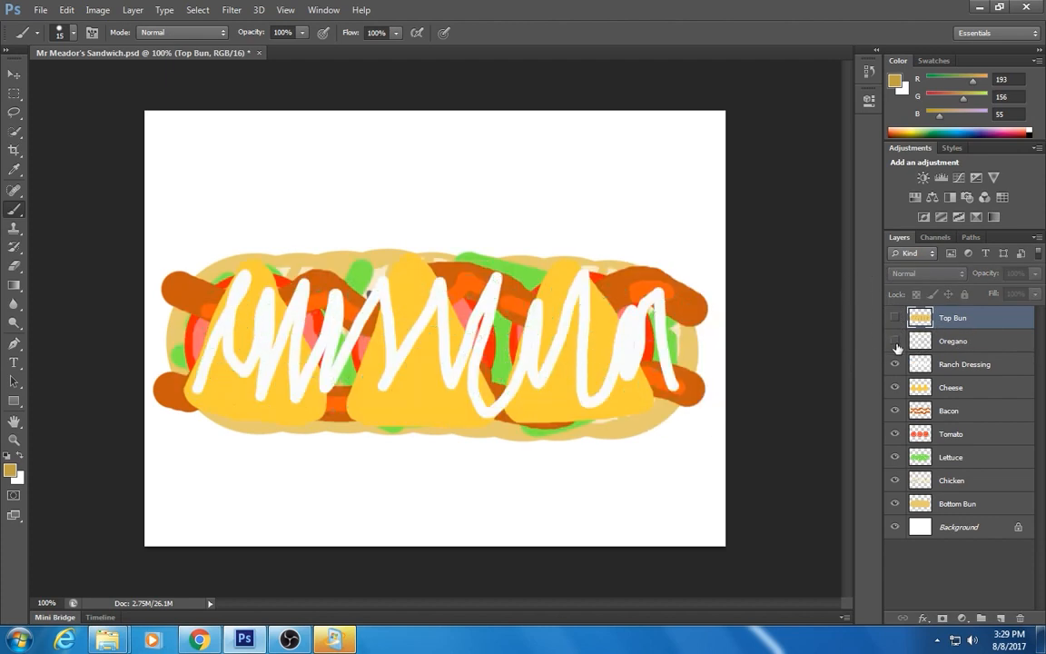
left_click(895, 364)
left_click(896, 388)
left_click(896, 411)
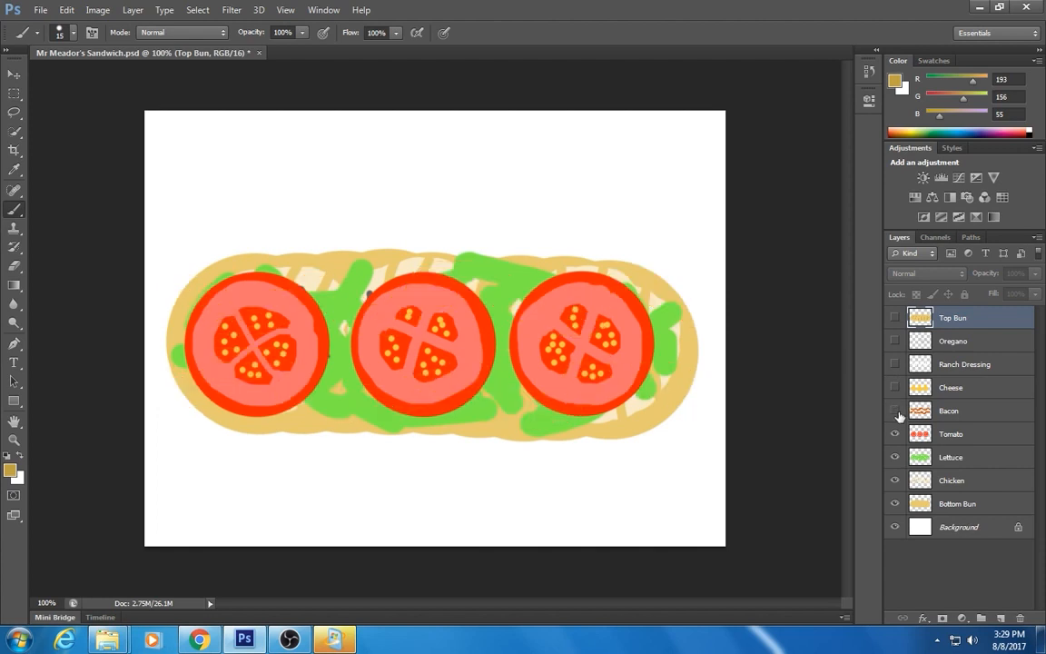
left_click(895, 434)
left_click(895, 457)
left_click(895, 480)
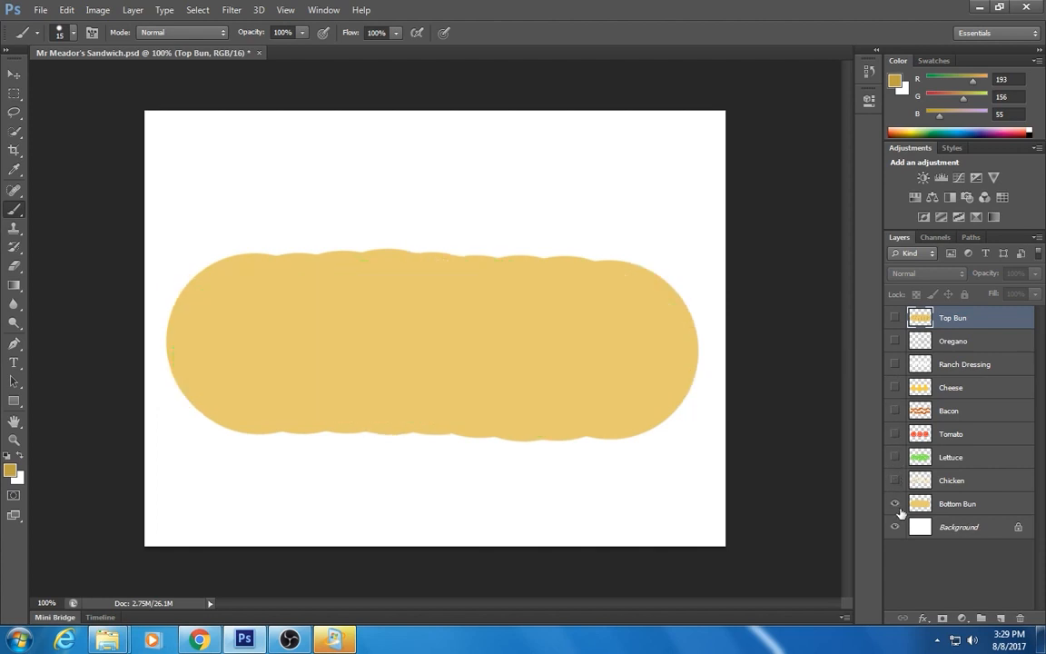
left_click(896, 503)
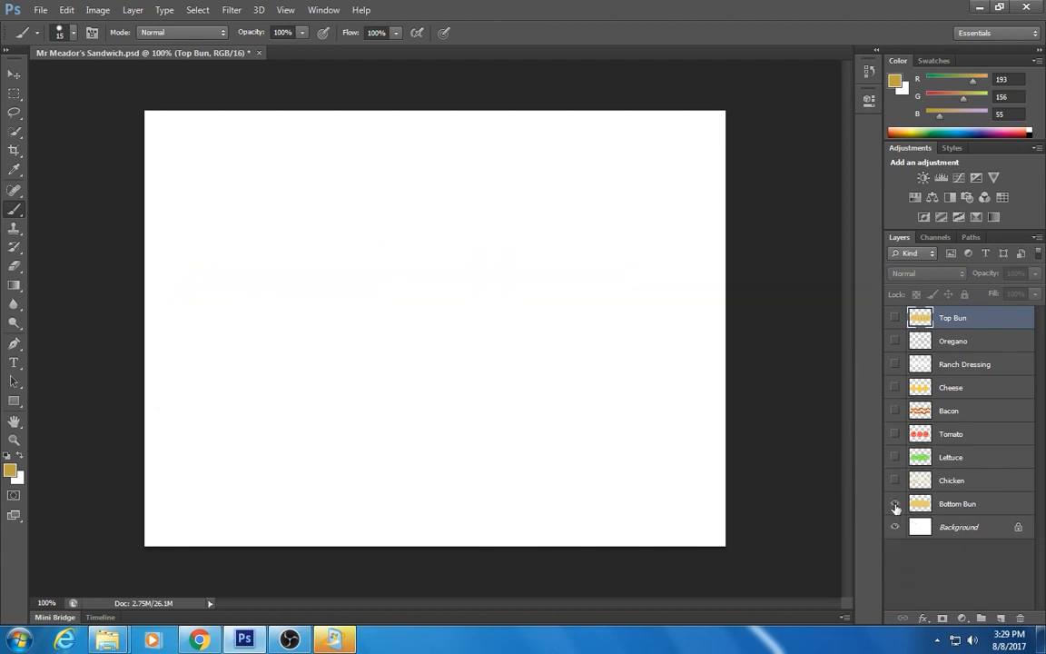
- Show all the ingredient layers again one by one, from Bottom Bun up to Top Bun
left_click(896, 503)
left_click(895, 481)
left_click(896, 457)
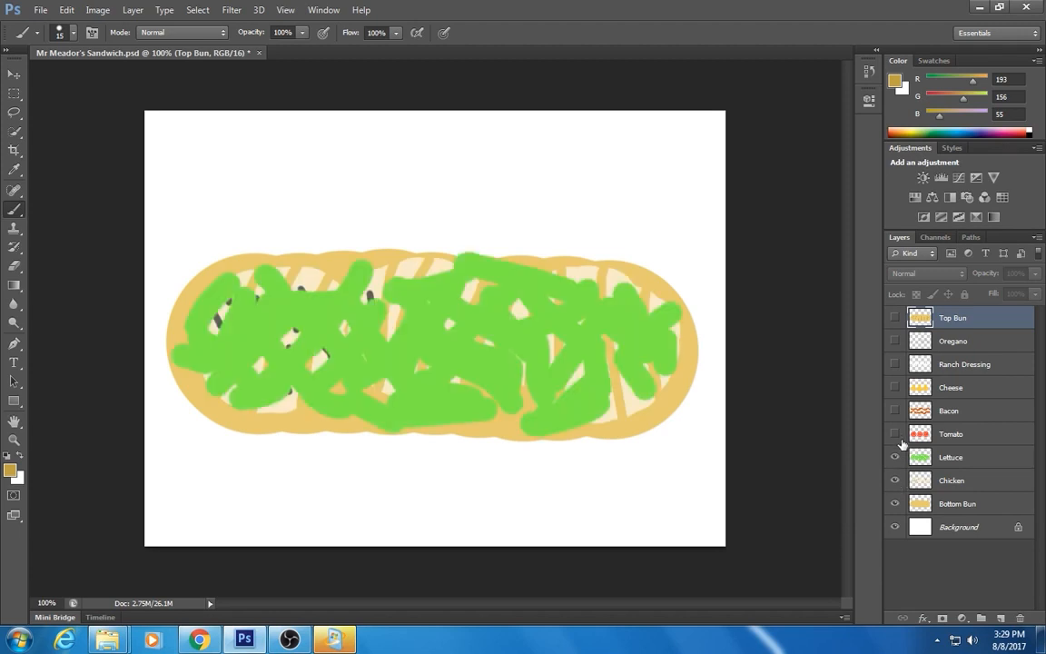
left_click(895, 434)
left_click(895, 411)
left_click(896, 387)
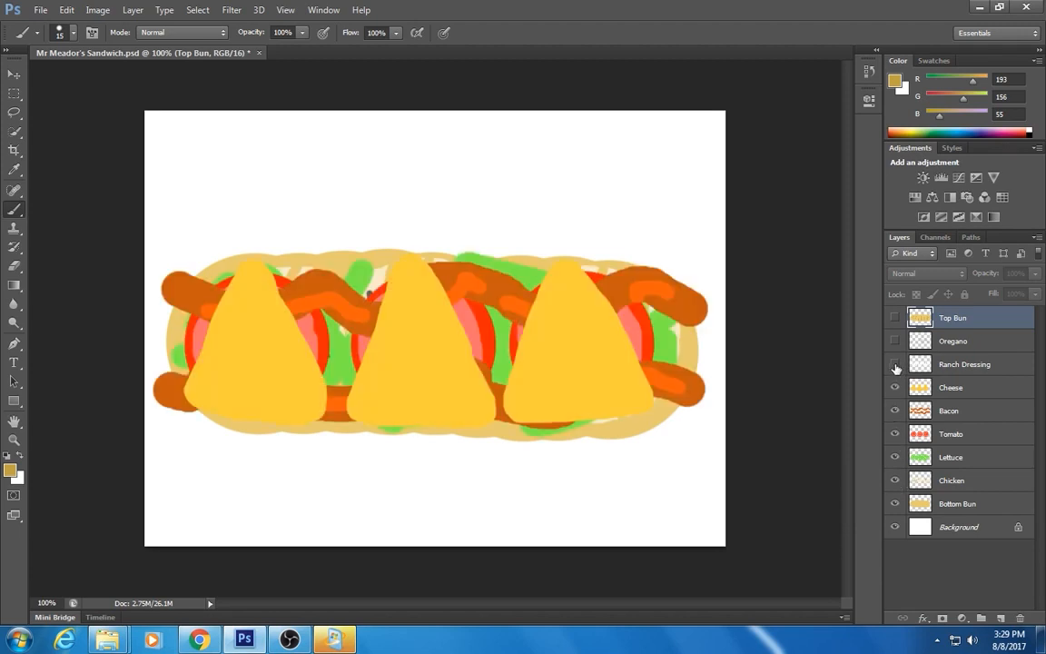
left_click(896, 365)
left_click(895, 341)
left_click(895, 318)
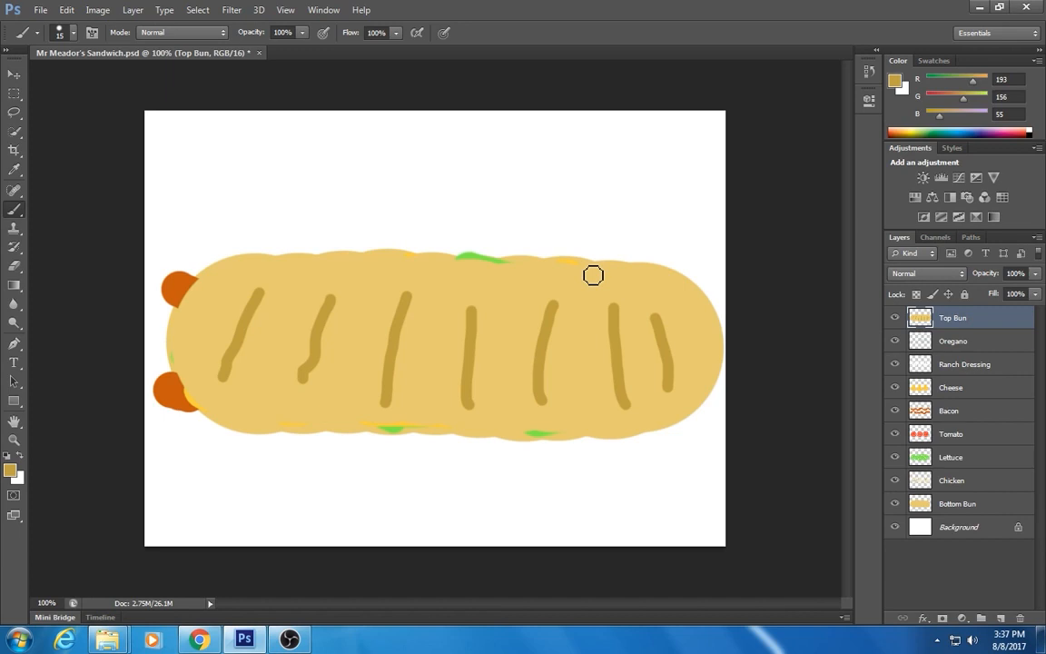
- Set the foreground colour to black (000000)
left_click(10, 470)
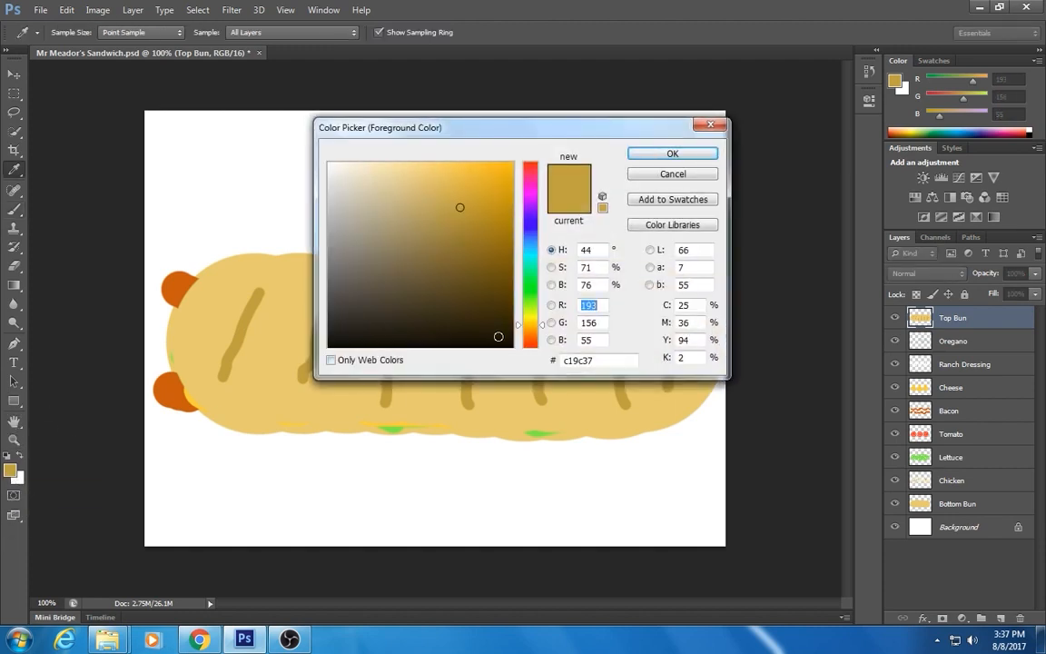
left_click_drag(498, 336, 516, 361)
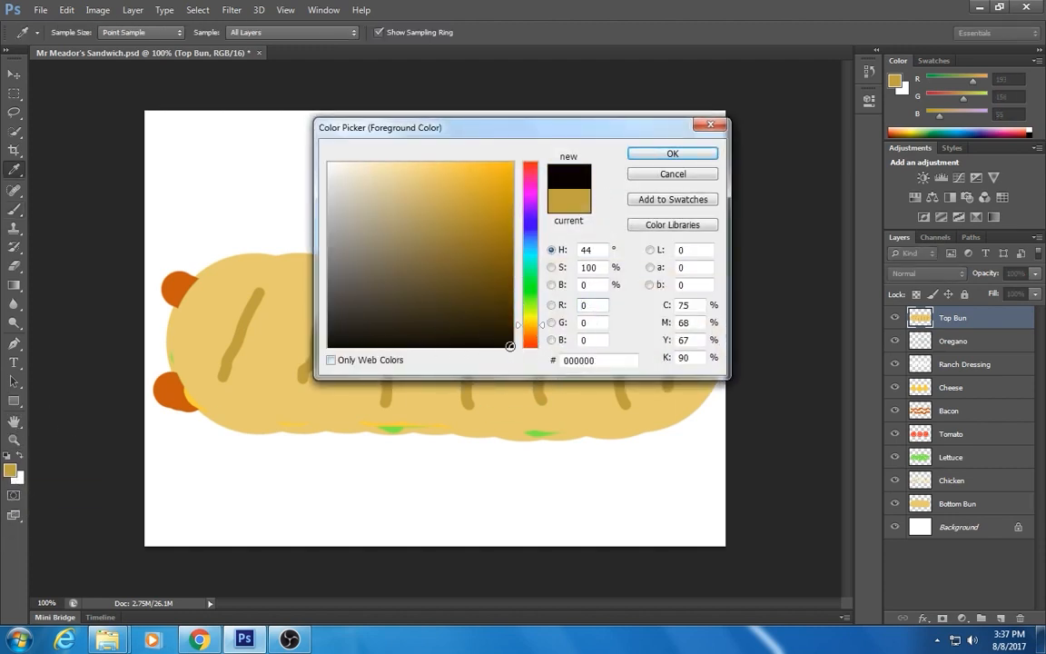
left_click(703, 154)
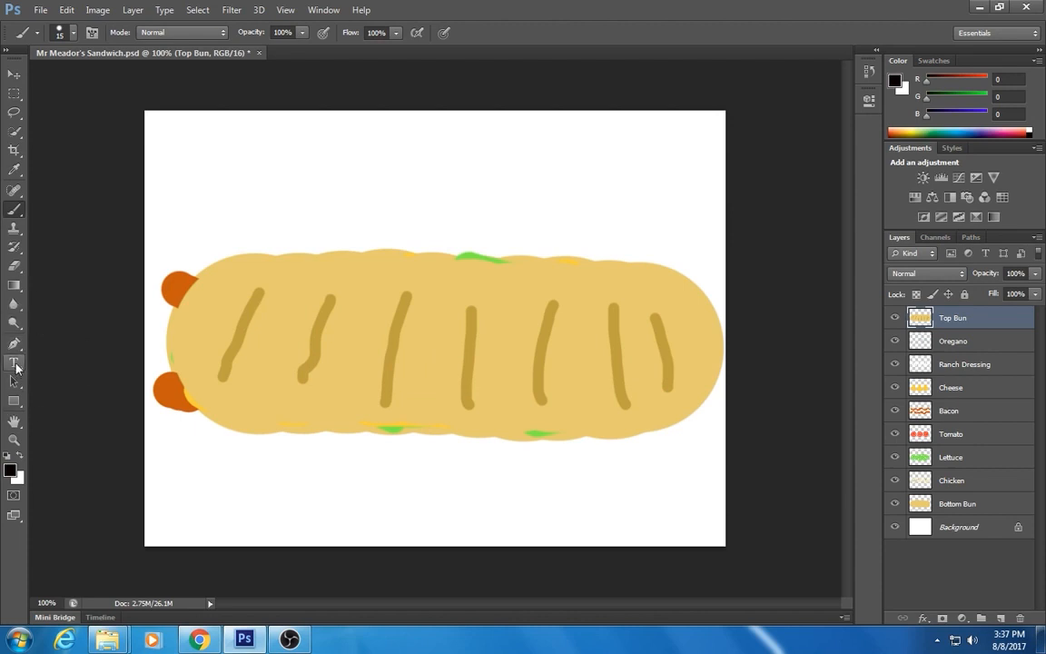
- Start a text layer directly above the Background layer and enter placeholder text "asfadfafadffadfaf" in the white area below the sandwich
key("ctrl")
left_click(16, 364)
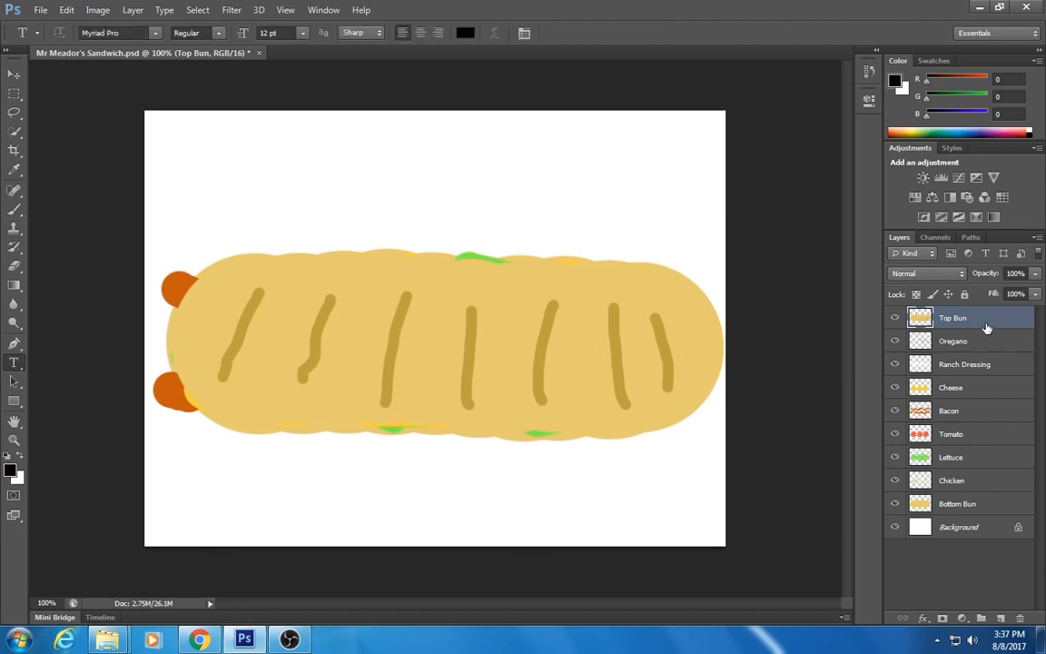
key("ctrl")
left_click(959, 534)
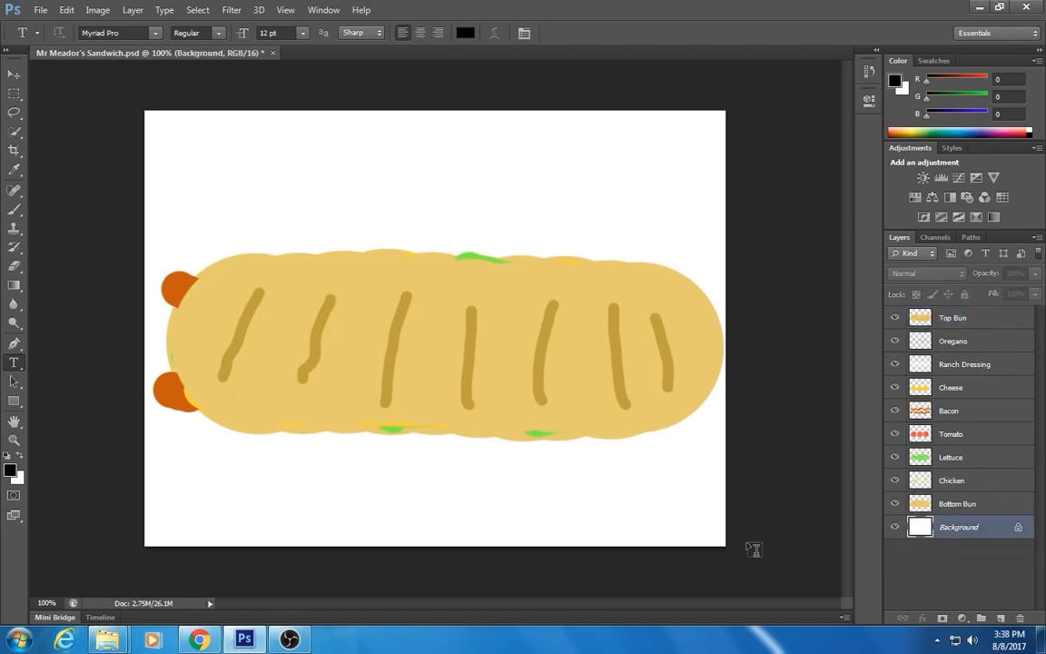
left_click(182, 489)
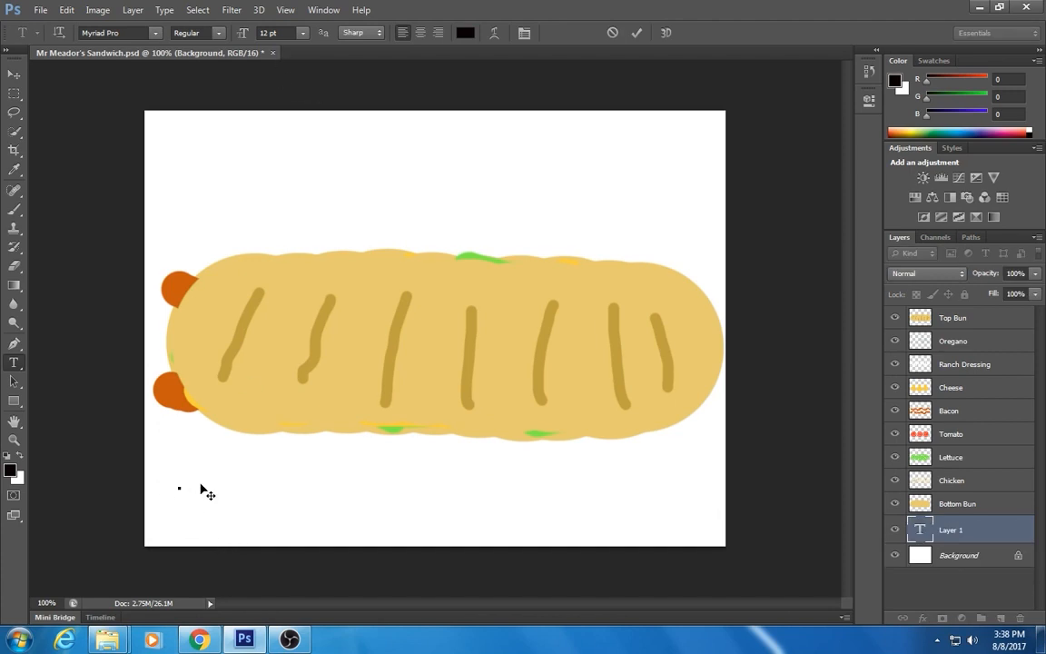
type("asfadfafaffadfaf")
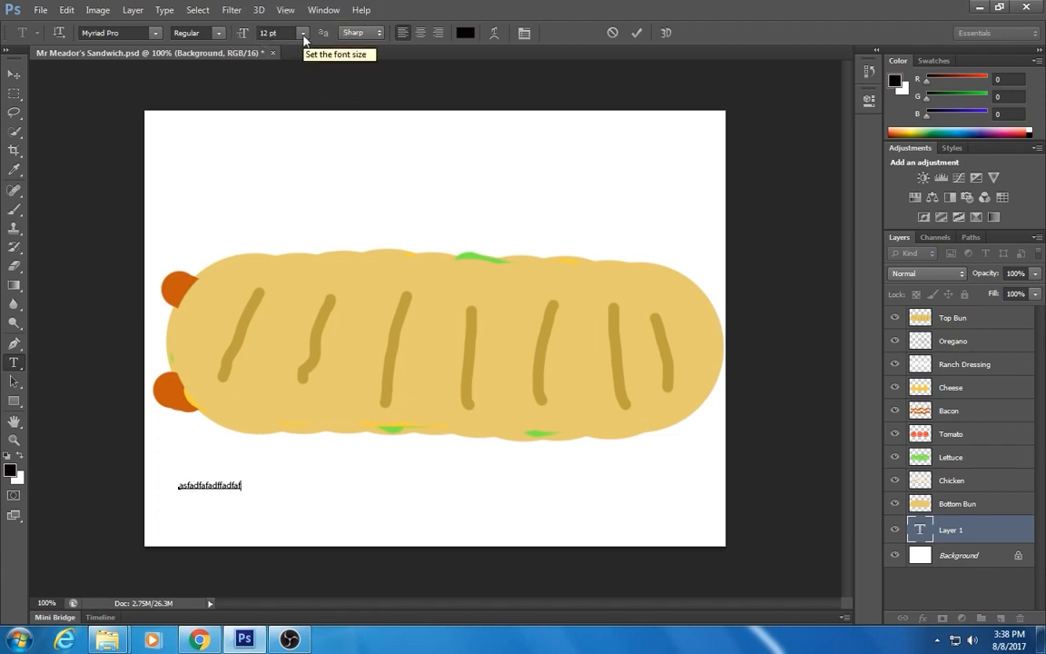
- Select all of the placeholder text and set its font size to 24 pt
left_click(303, 34)
left_click(294, 184)
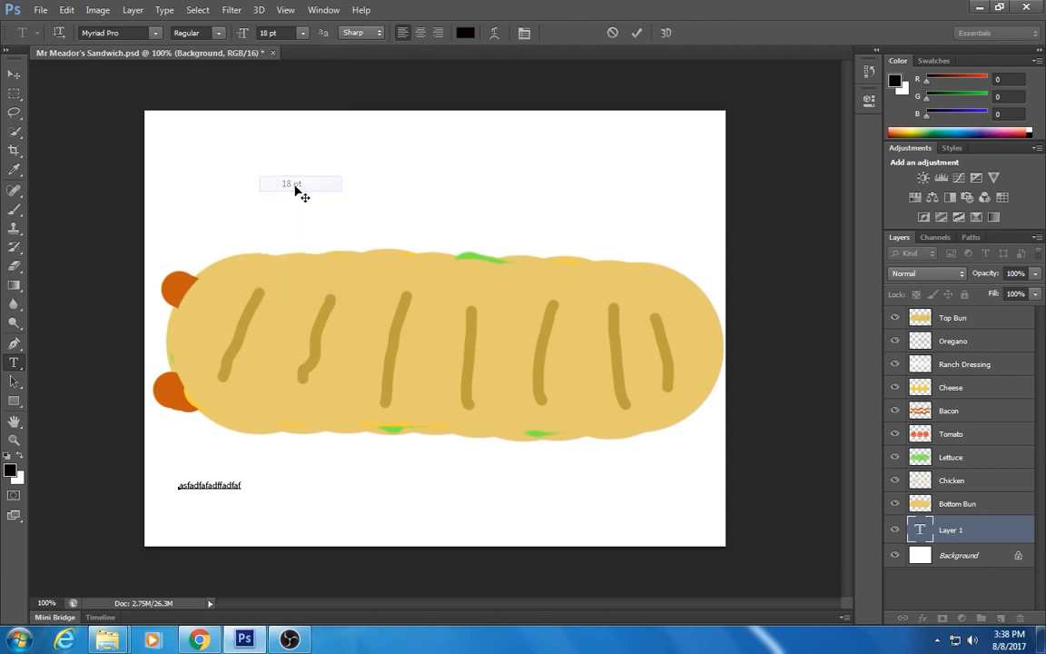
double_click(217, 484)
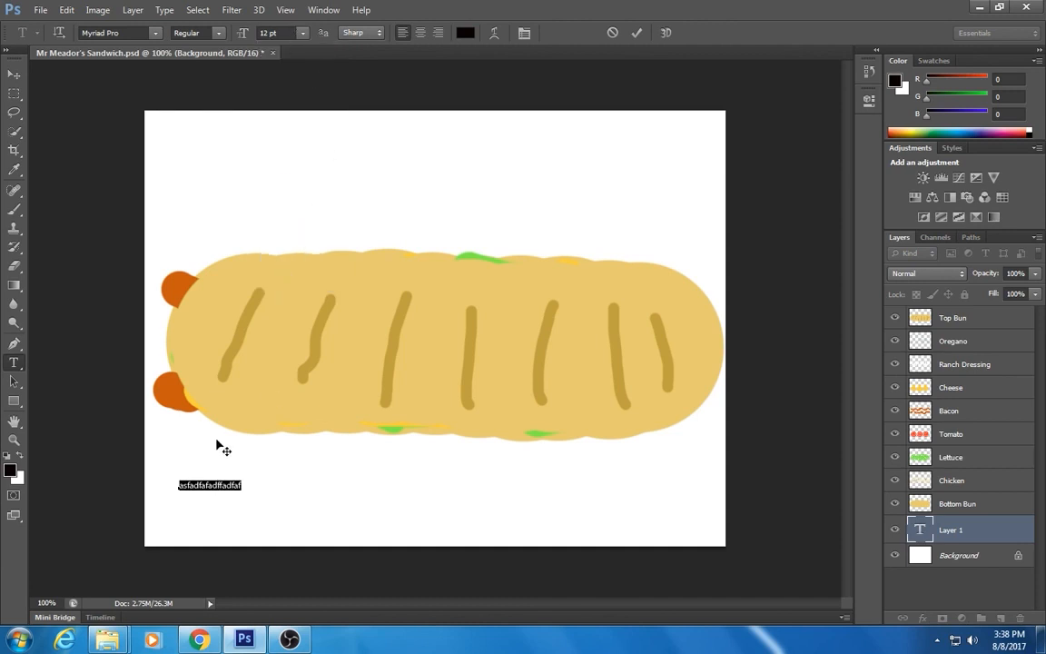
left_click(304, 32)
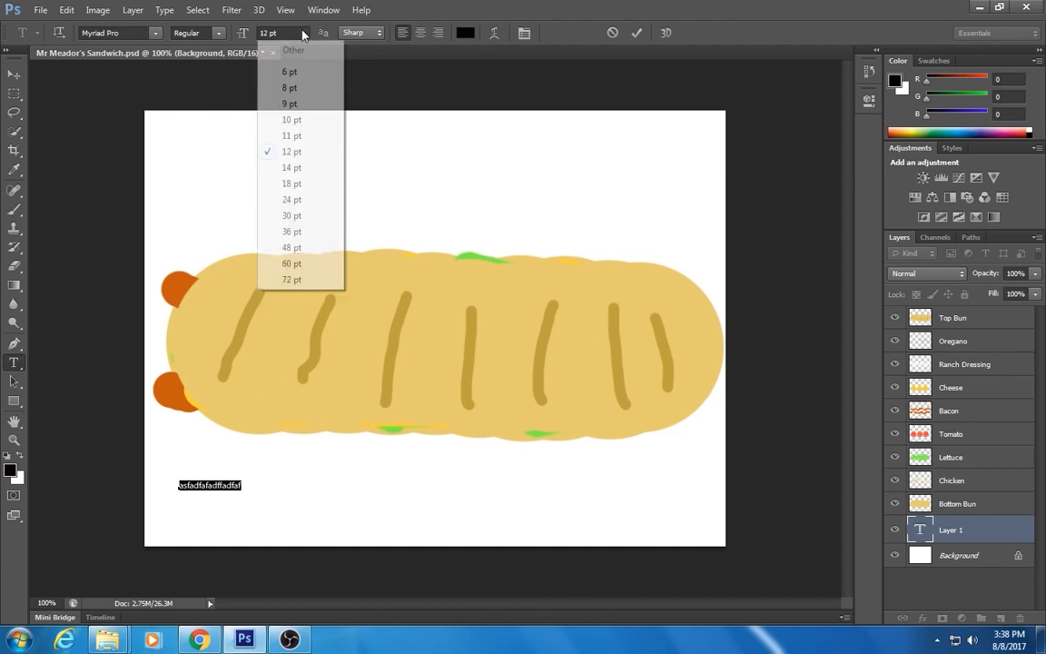
left_click(300, 206)
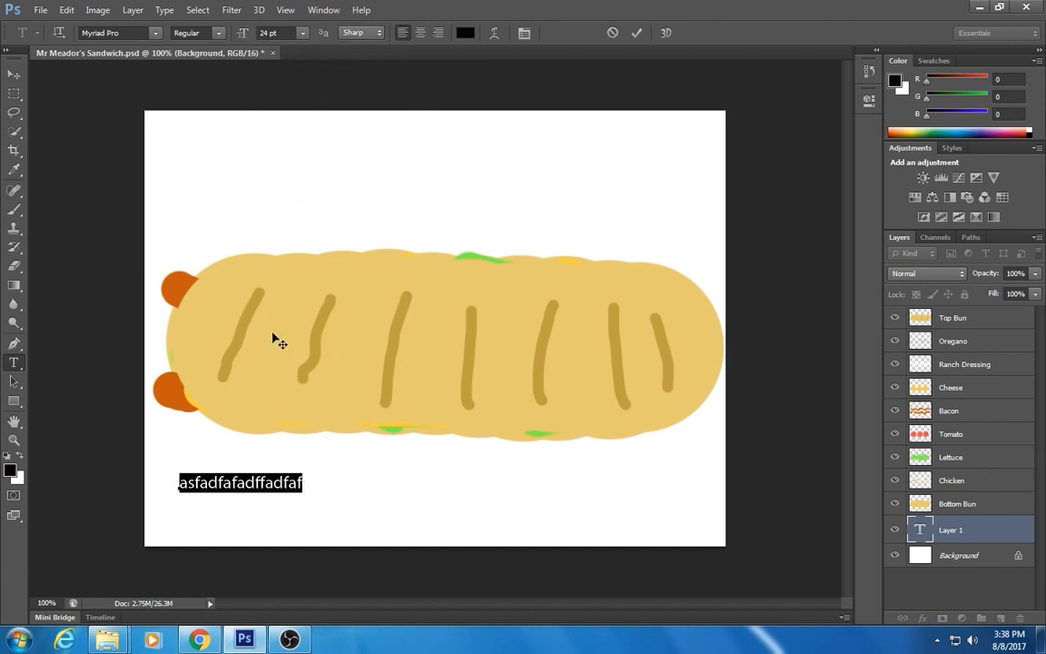
- Replace the placeholder with a heading of the teacher's name in the possessive plus "Chicken, Bacon , Ranch sub sandwich ingredients:"
key("BackSpace")
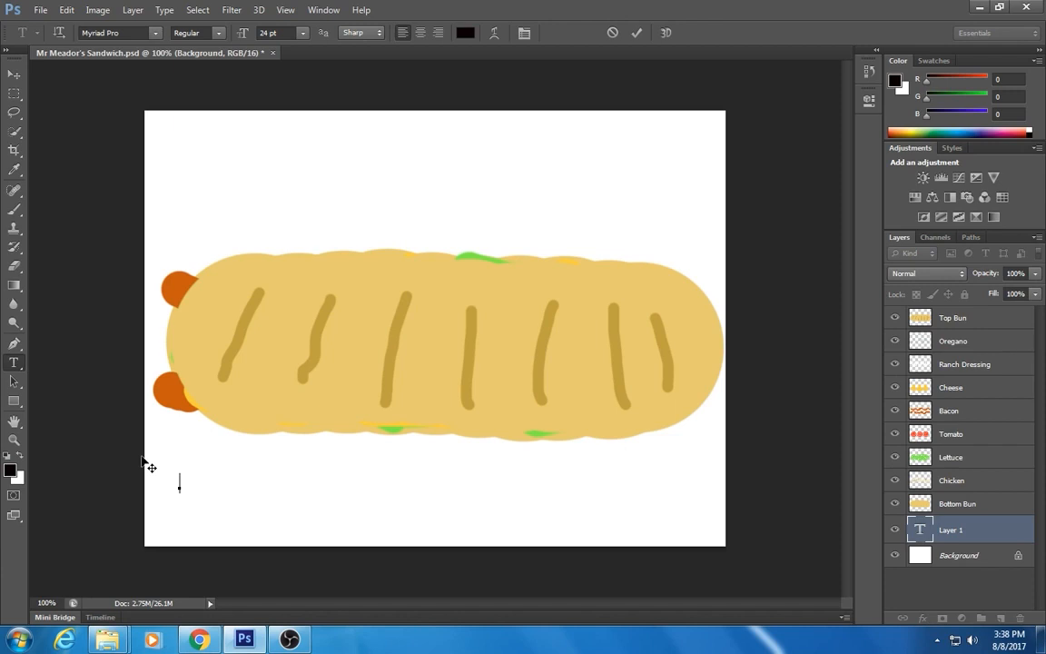
type("Mr. Meador’s")
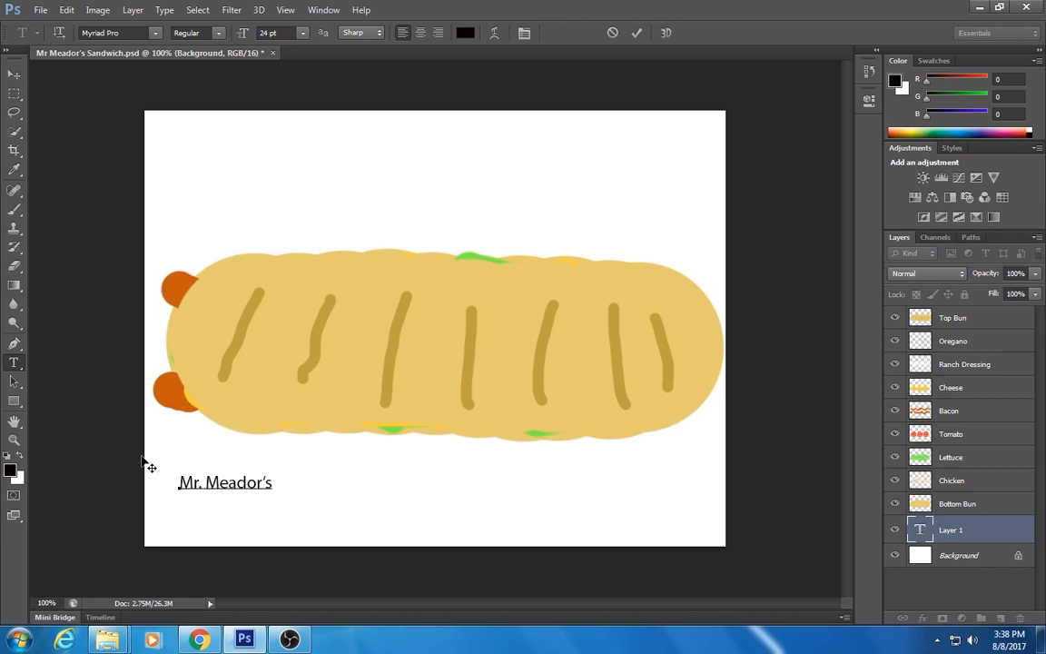
type("'s ")
type("Chic")
type("kn")
type("e")
key("Right")
type(", Bacon , Ranc")
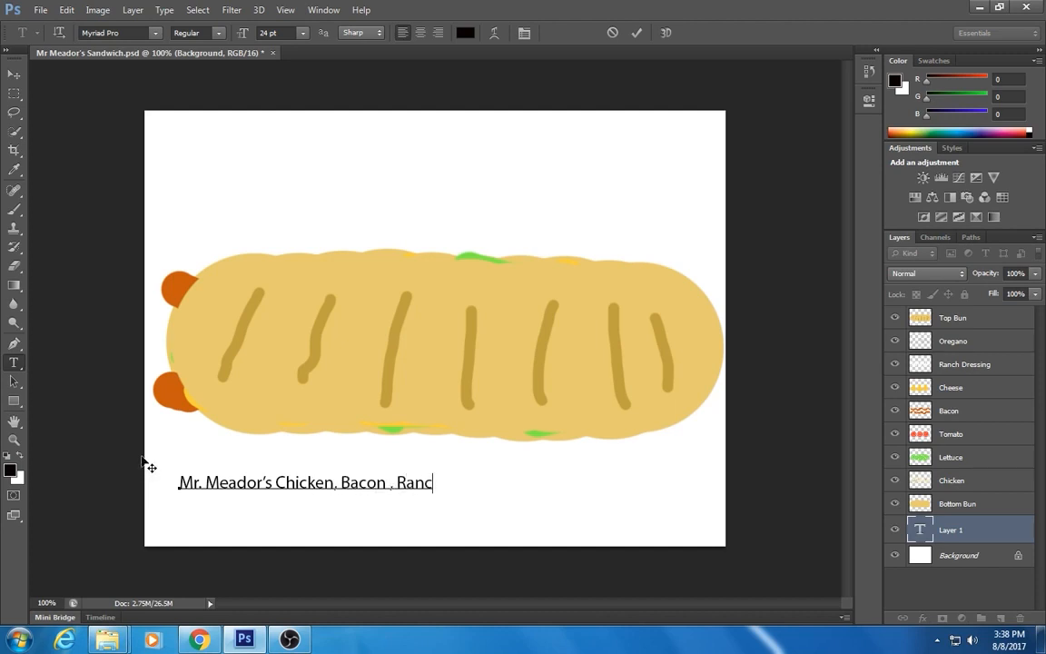
type("h sub sandwich")
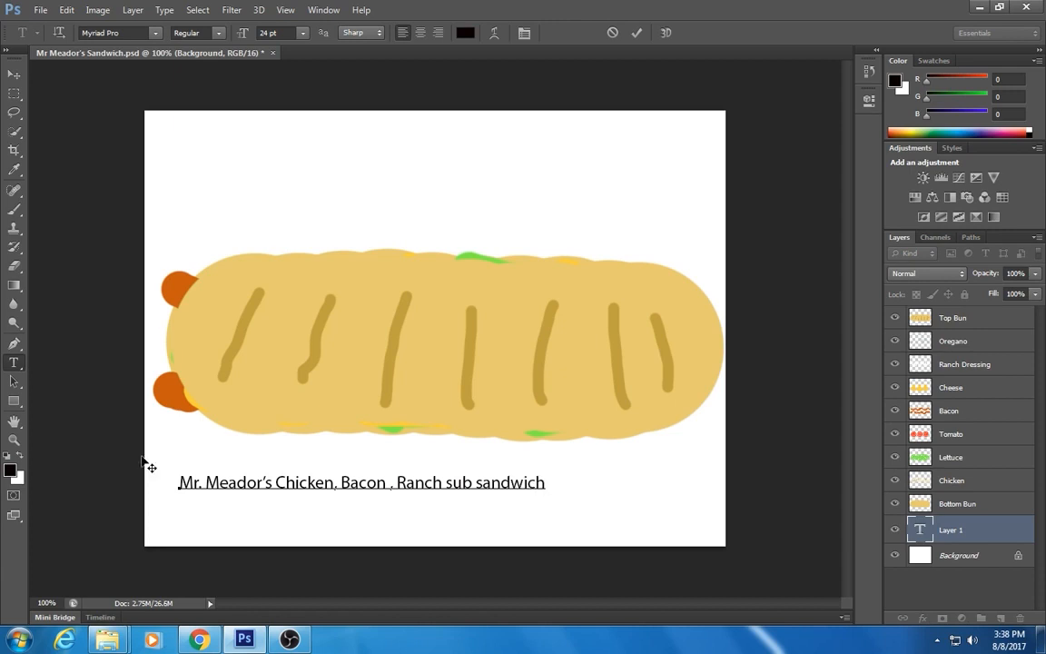
type(" inger")
key("BackSpace")
key("BackSpace")
type("redienrts:")
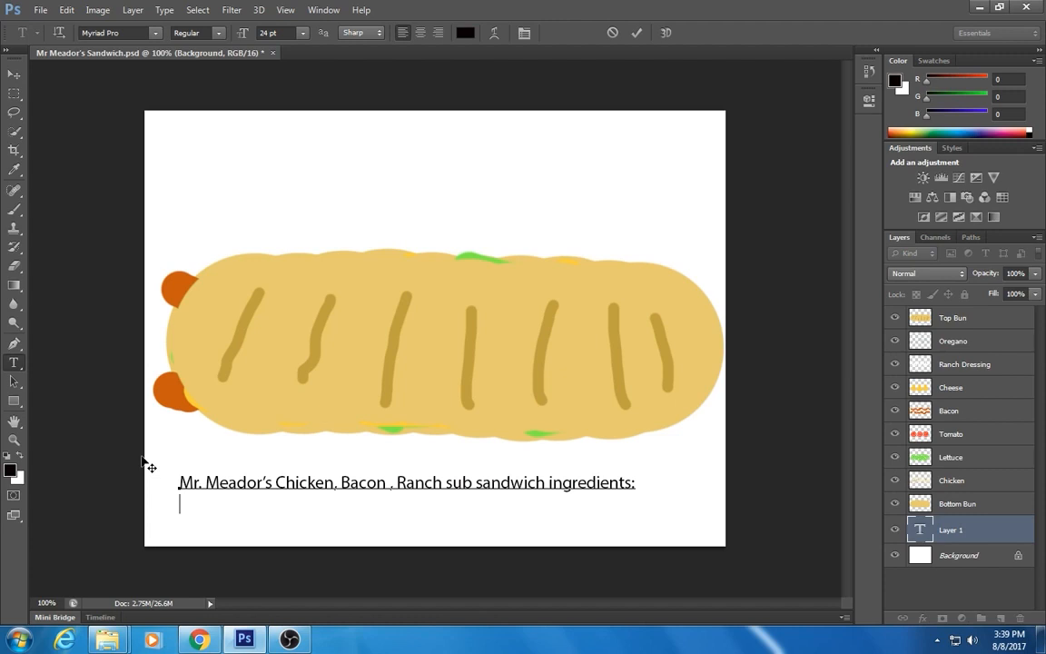
- Add a second text line reading "bun, chicken, lettuce, tomato, bacon, cheese, ranch dressing, oregano"
type("bun, chicken ")
type(" lettuce")
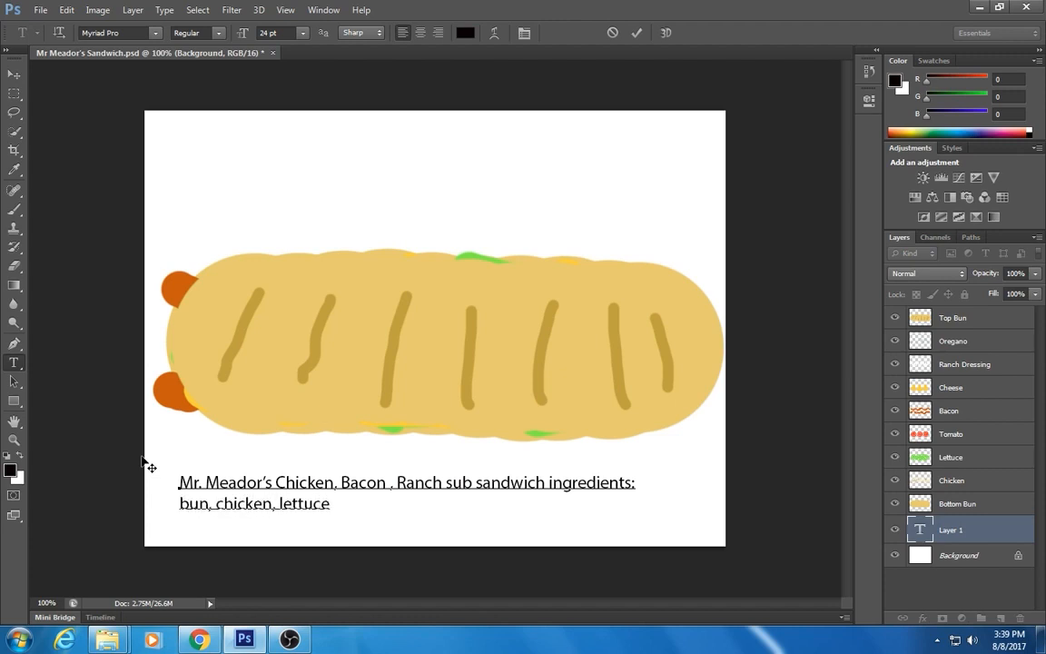
type(", tomato, bacon")
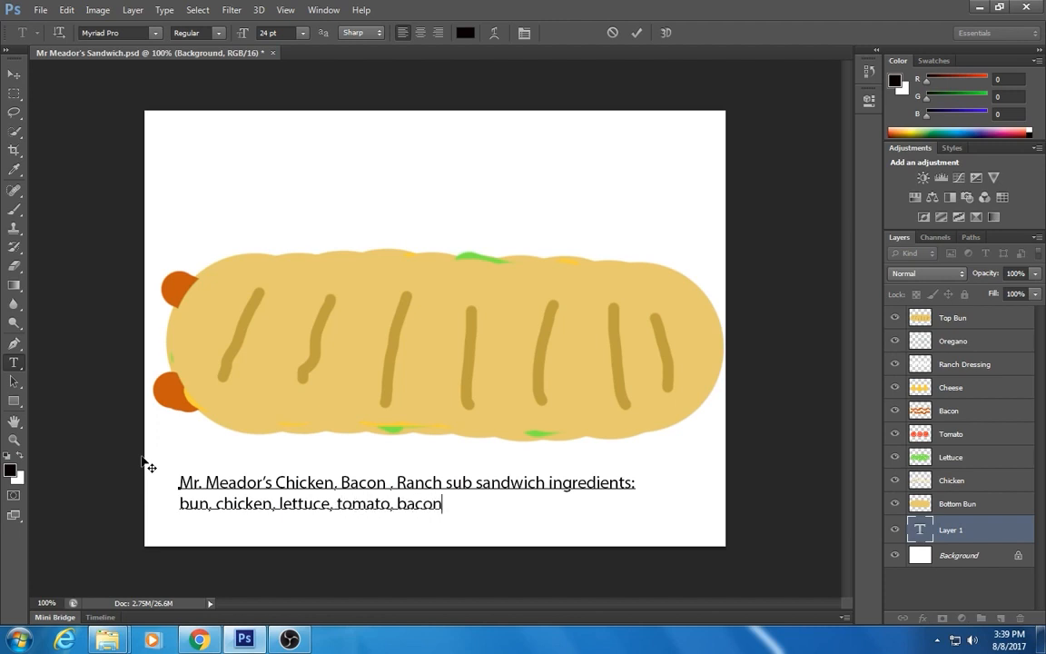
type(", cheese, rac")
type("ch")
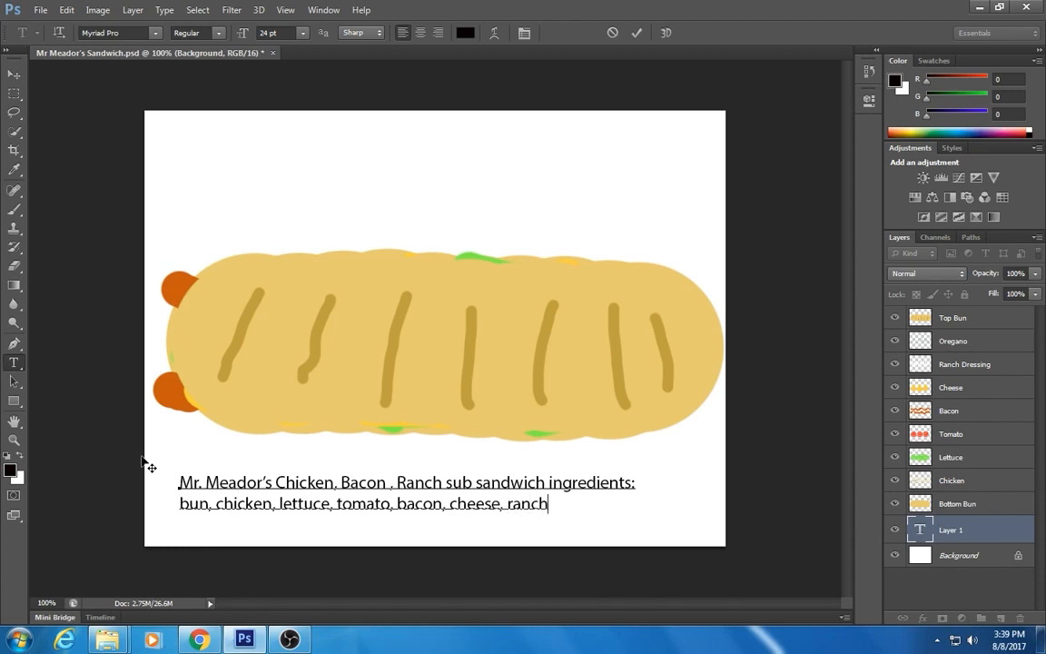
type(" dressing")
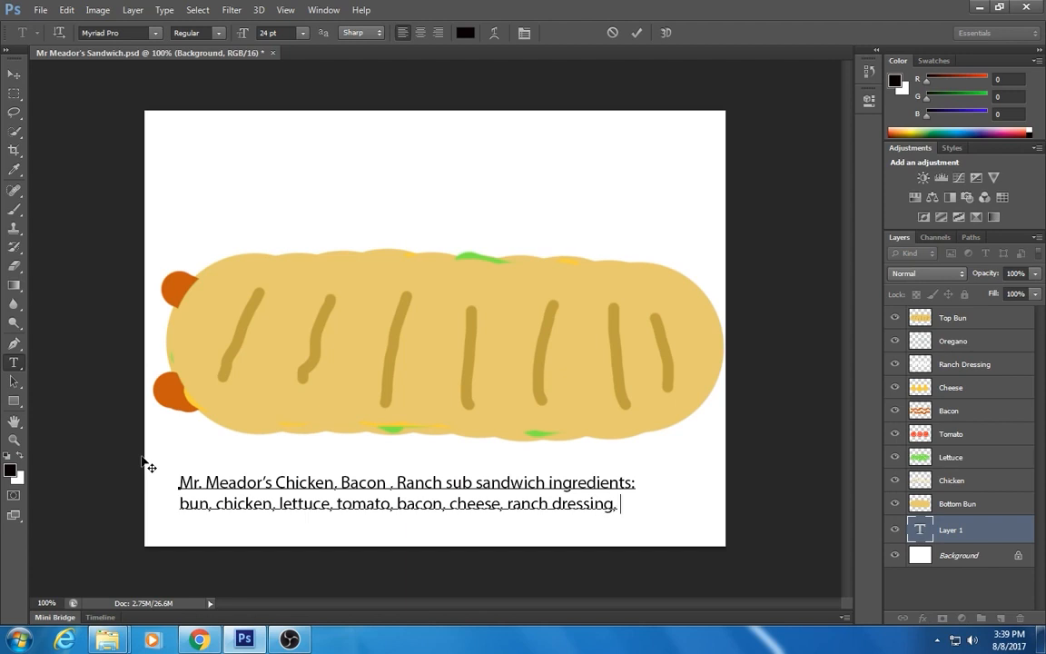
type(", oregano")
- Commit the text and move the block slightly down and to the right beneath the sandwich
left_click(12, 75)
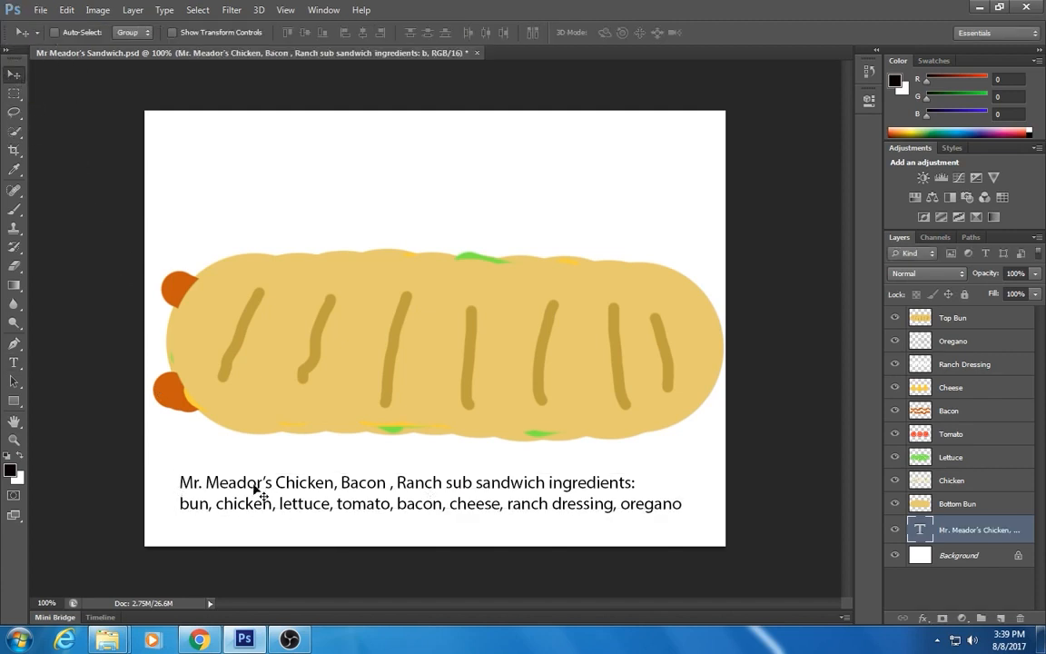
mouse_move(260, 490)
left_mouse_down()
mouse_move(256, 504)
mouse_move(267, 502)
left_mouse_up()
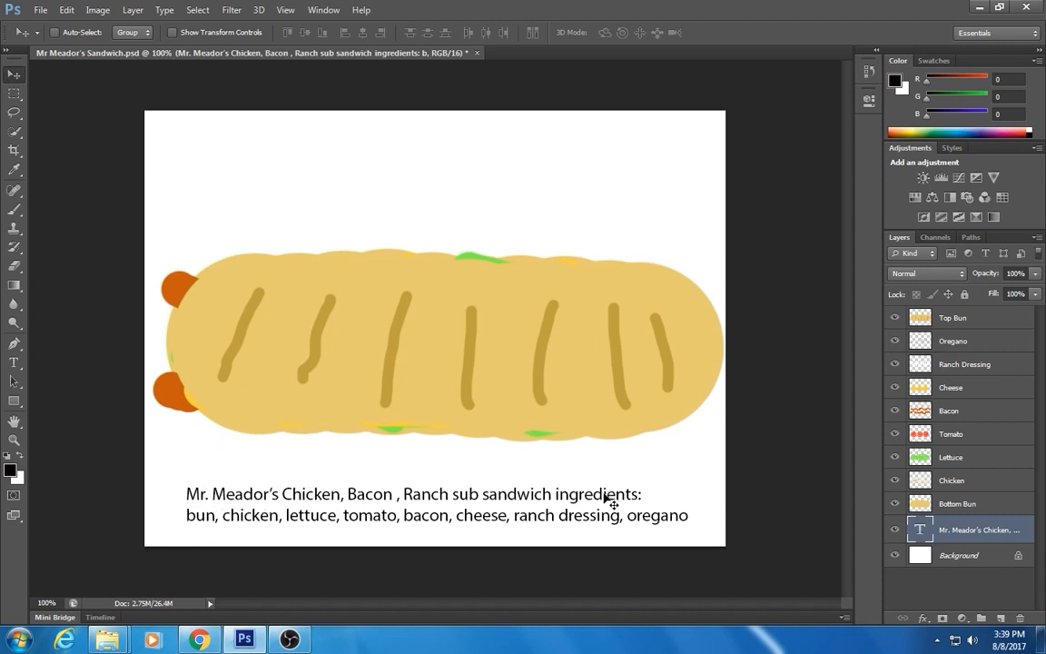
key("ctrl")
key("ctrl")
key("ctrl")
- Hide the text layer and show it again to check what it contains
left_click(896, 535)
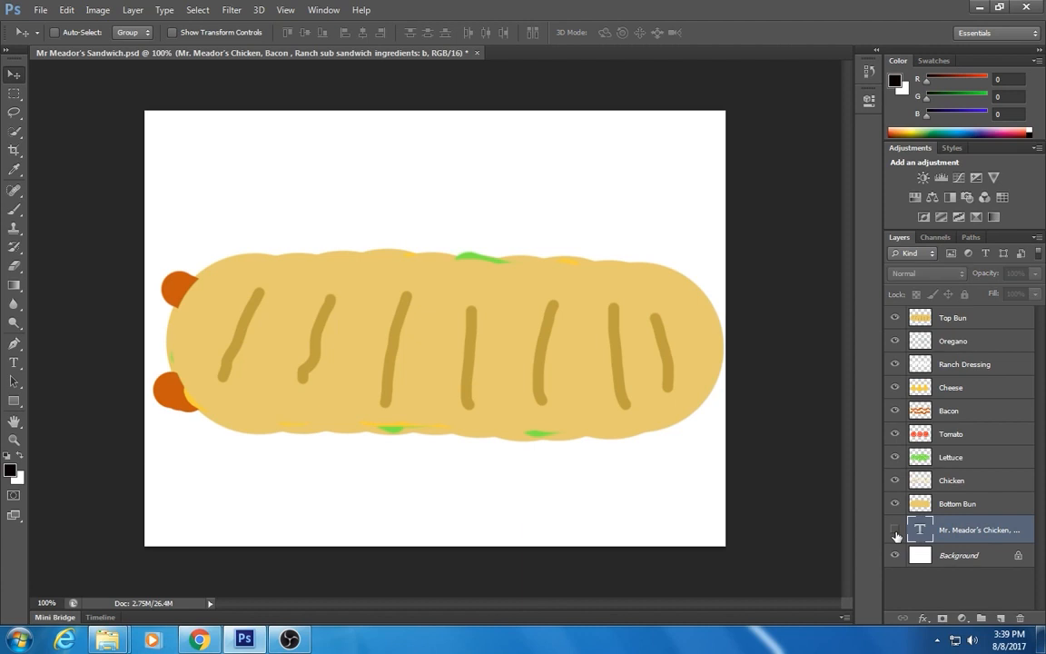
left_click(897, 535)
key("ctrl")
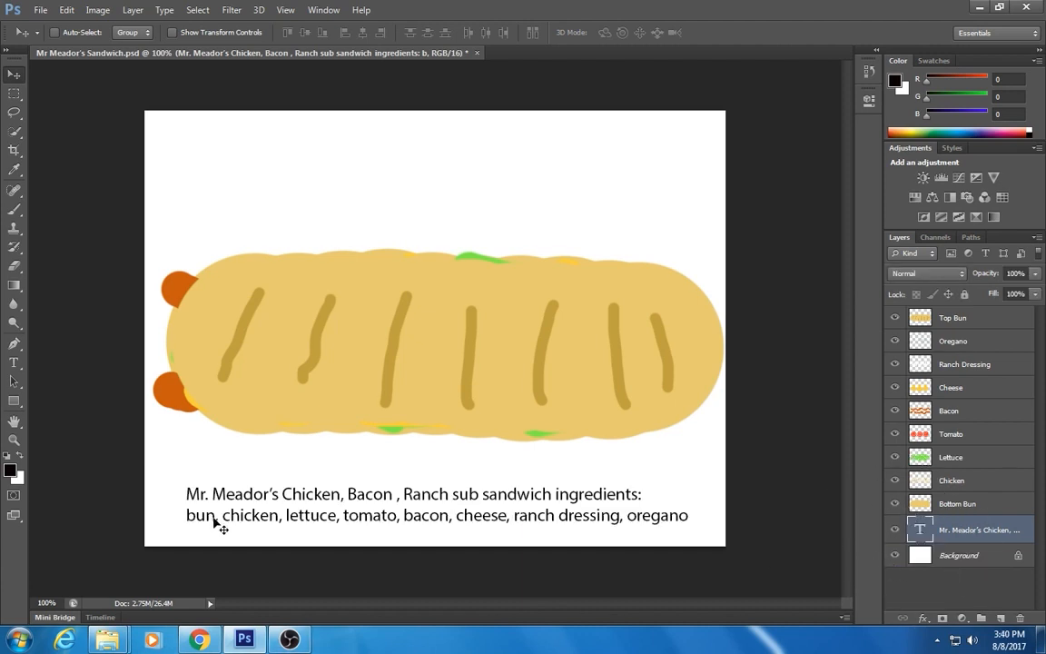
key("ctrl")
key("ctrl")
- Open Save As for the sandwich document and choose the bms.student (H:) network drive as the location
left_click(40, 11)
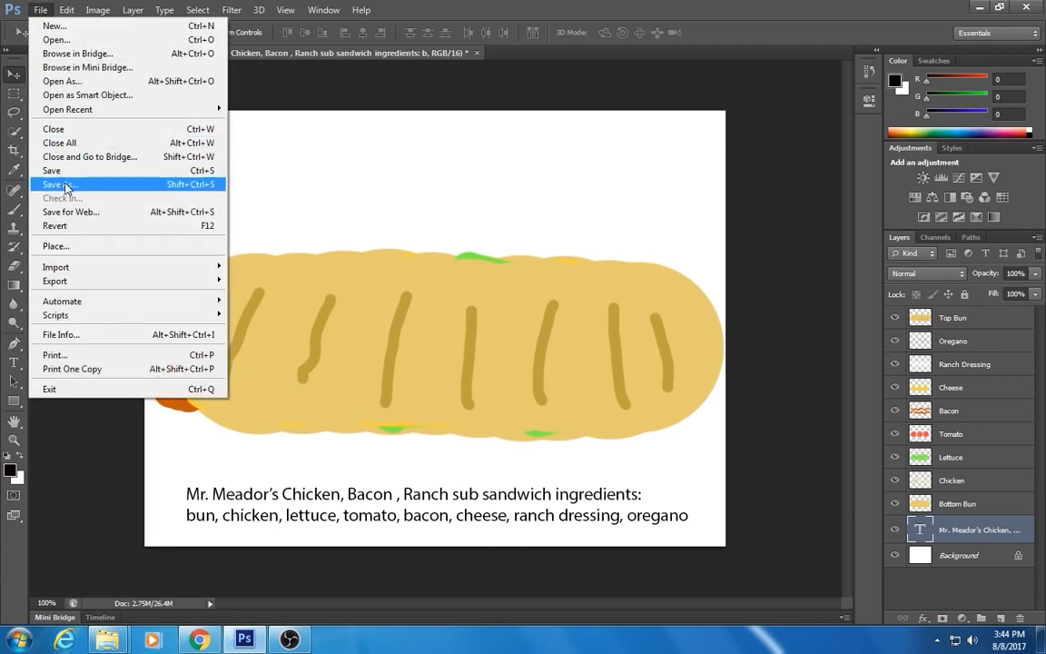
left_click(66, 187)
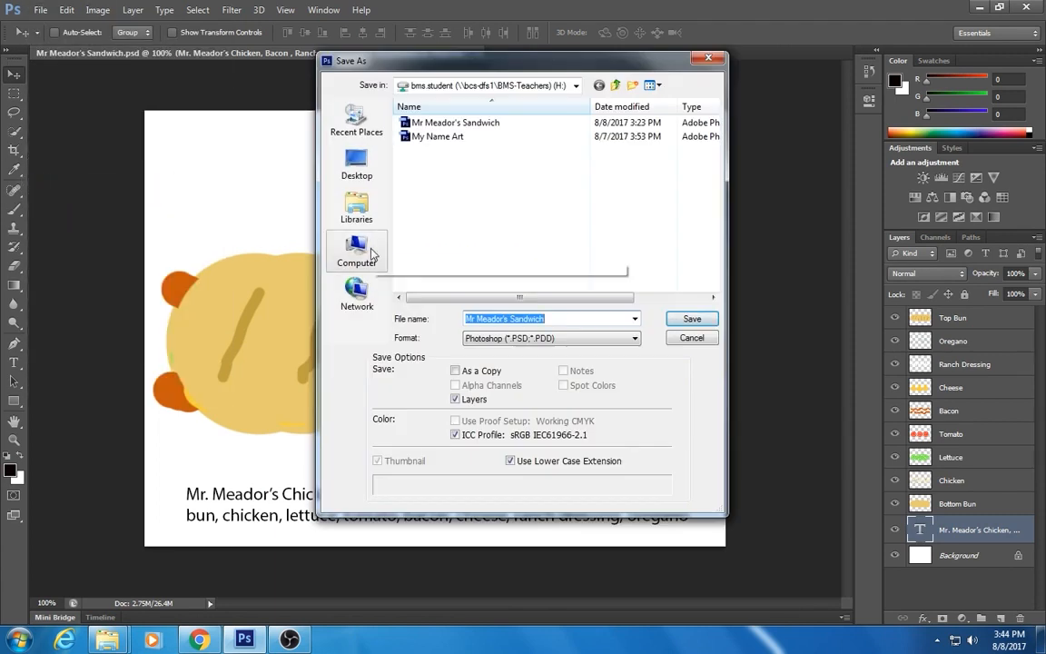
key("ctrl")
left_click(372, 255)
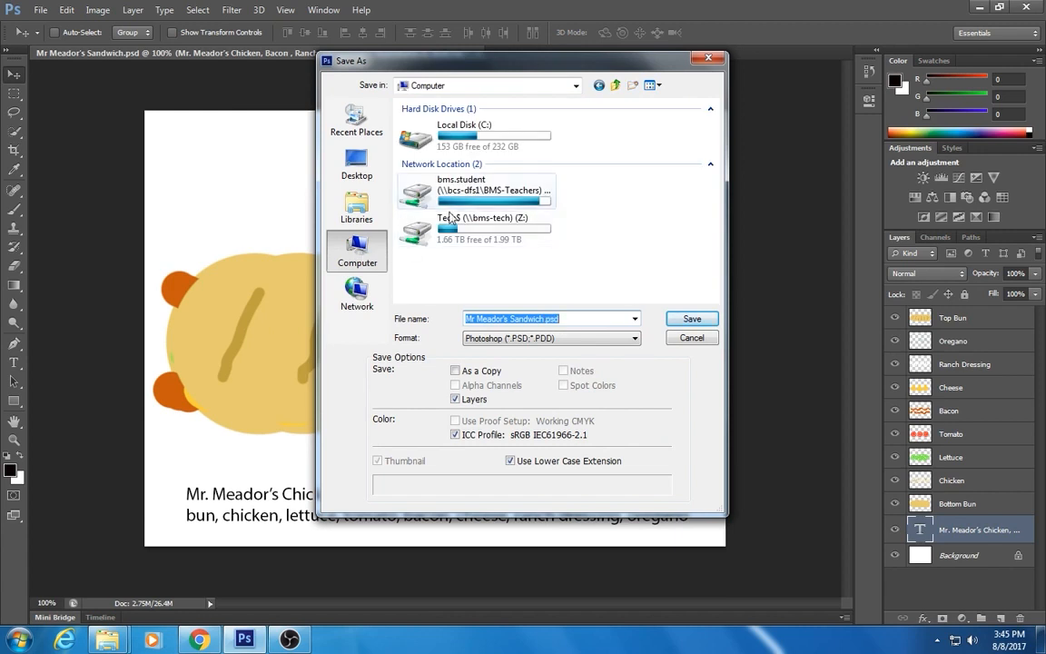
key("ctrl")
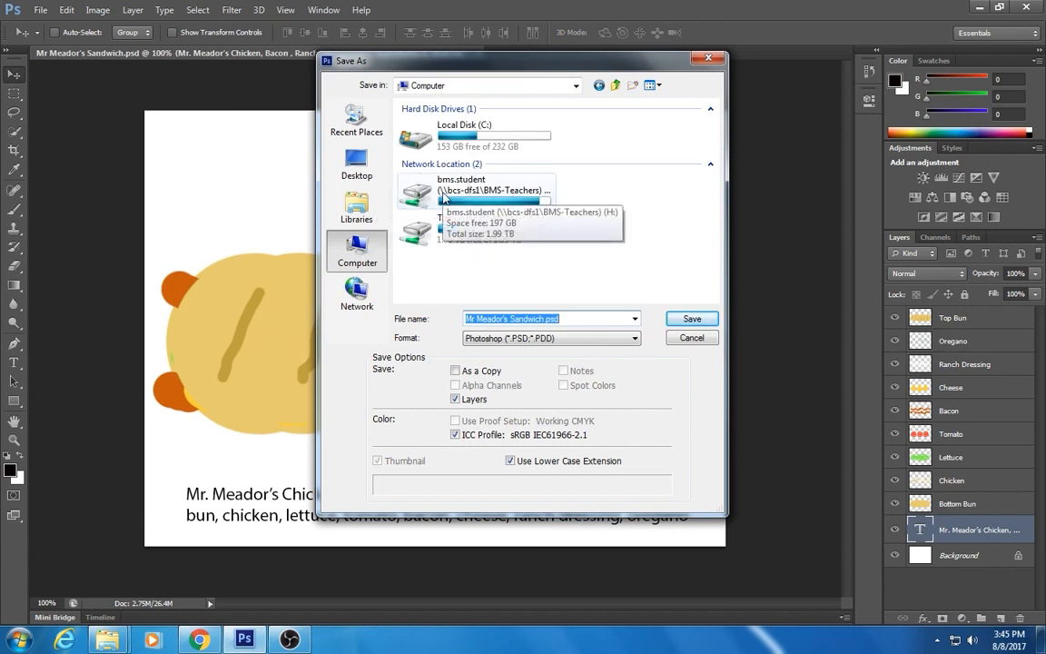
key("ctrl")
left_click(691, 319)
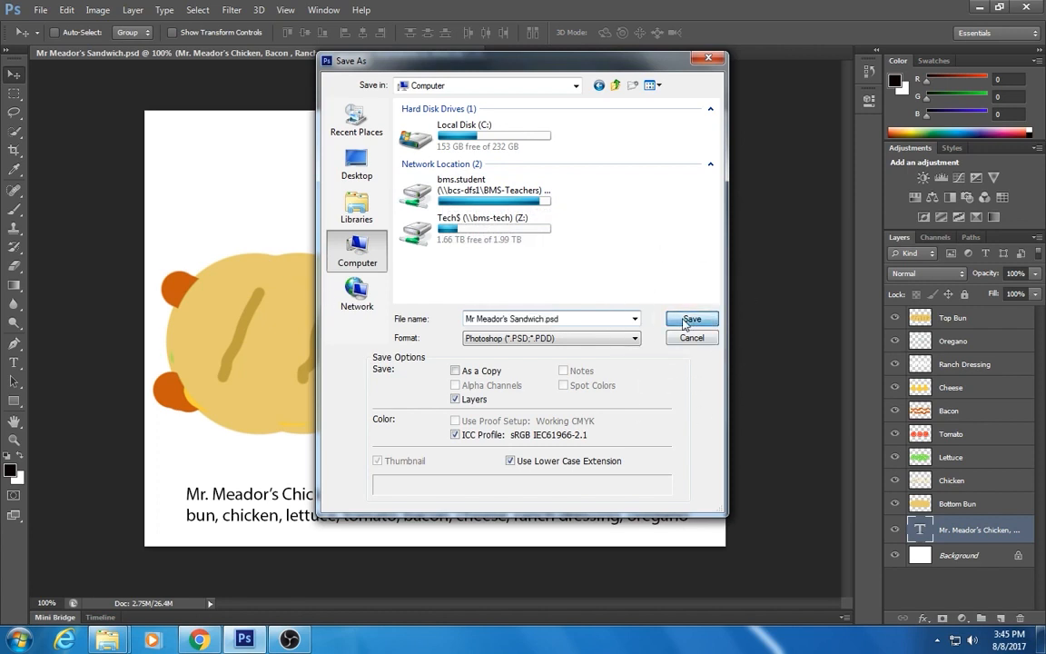
key("Return")
double_click(468, 186)
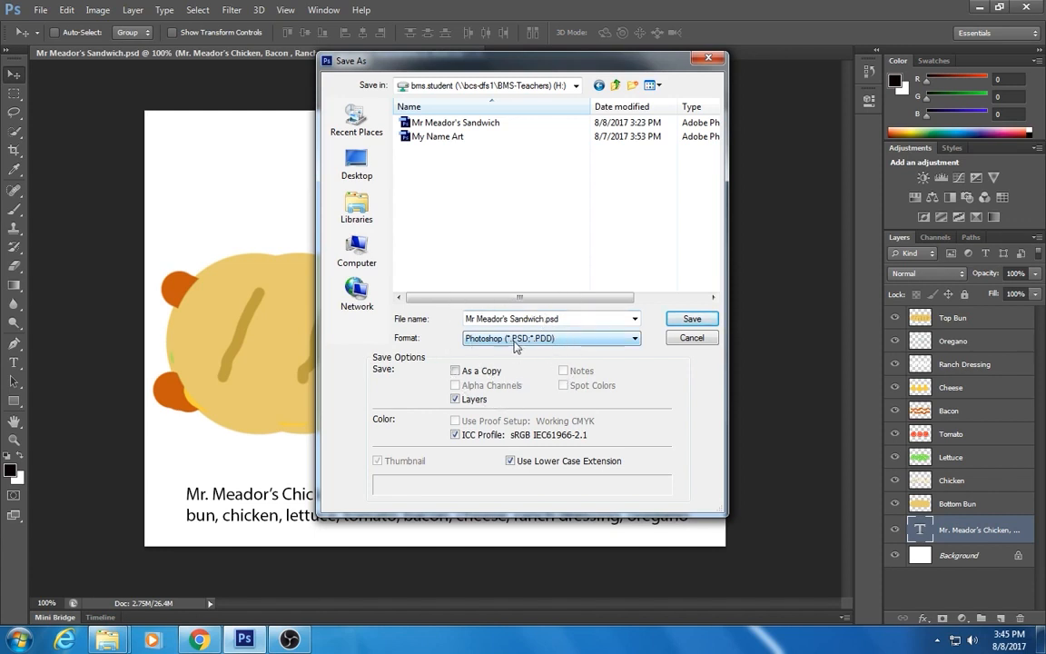
- Save in Photoshop (PSD) format, replacing the existing sandwich file and keeping Maximize Compatibility on
left_click(692, 319)
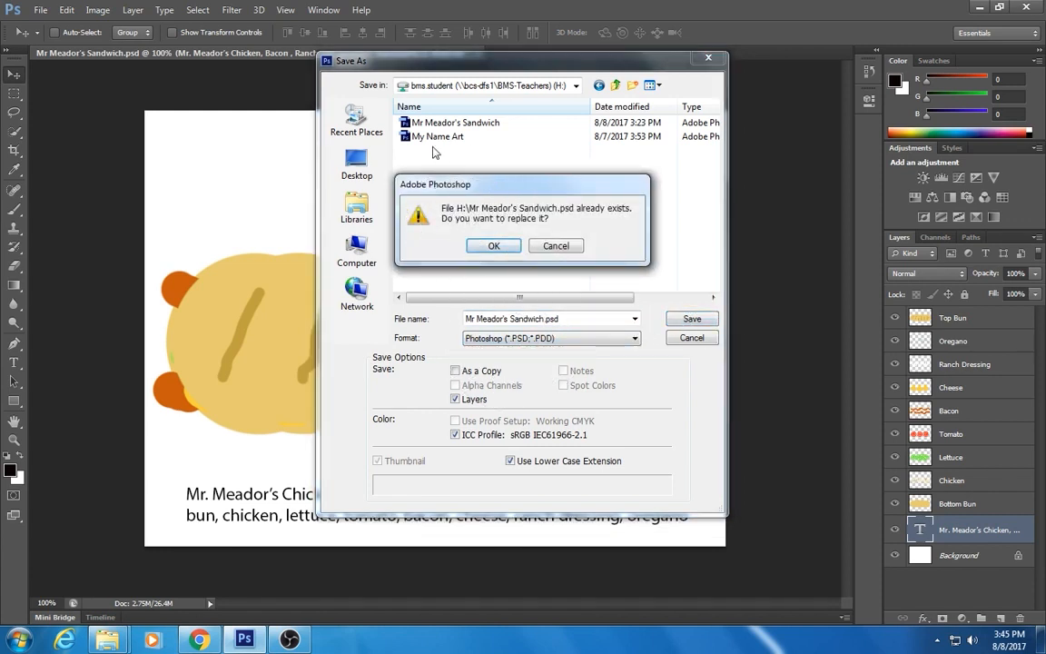
left_click(481, 248)
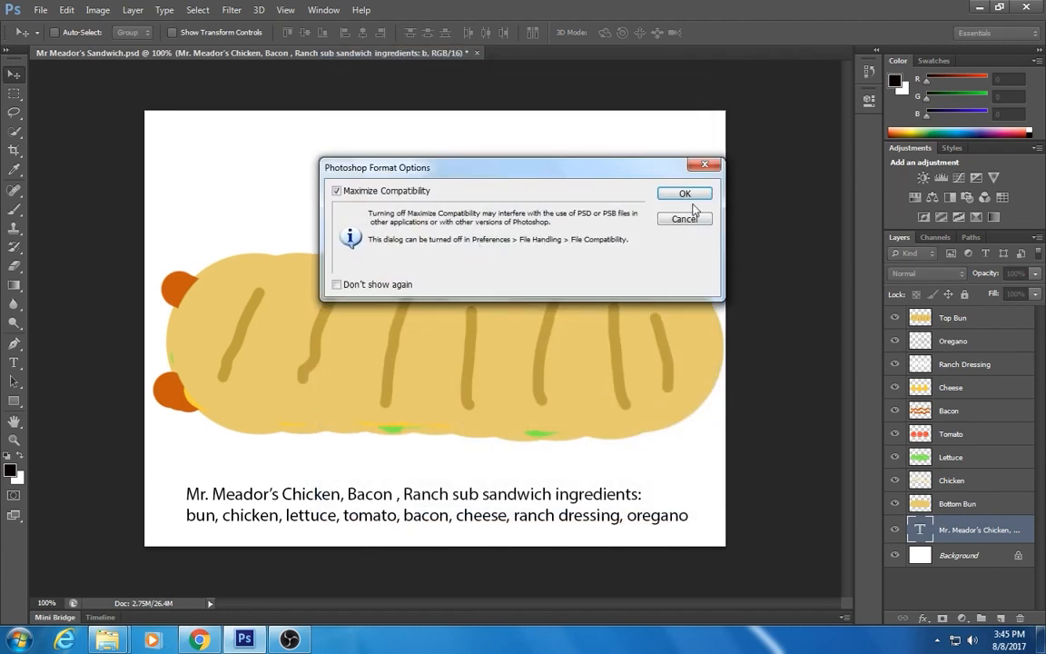
left_click(683, 193)
left_click(343, 196)
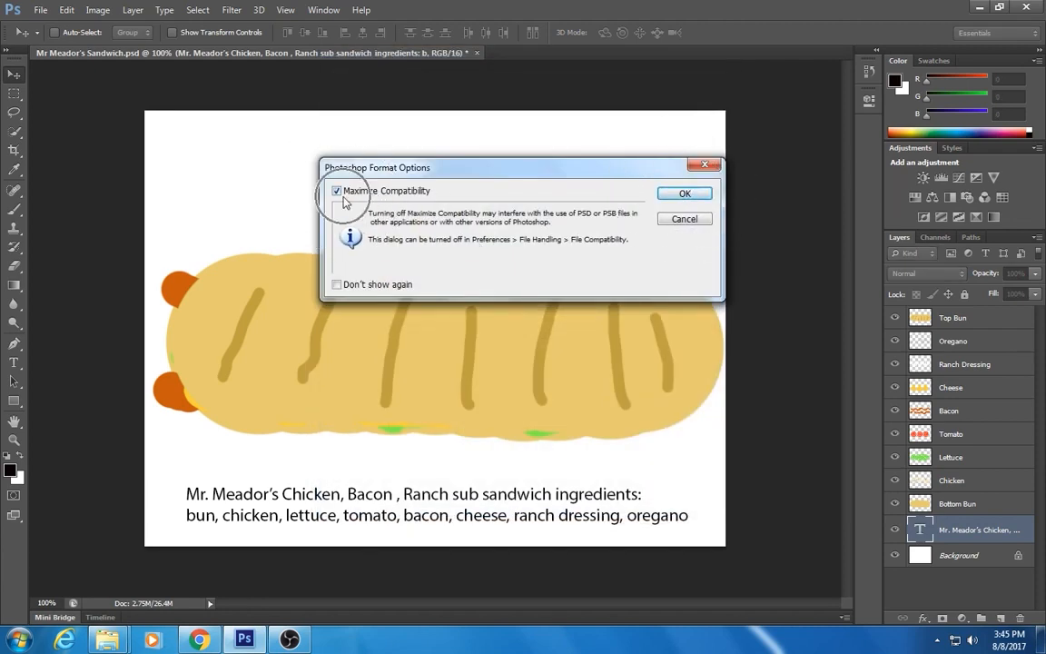
left_click(686, 194)
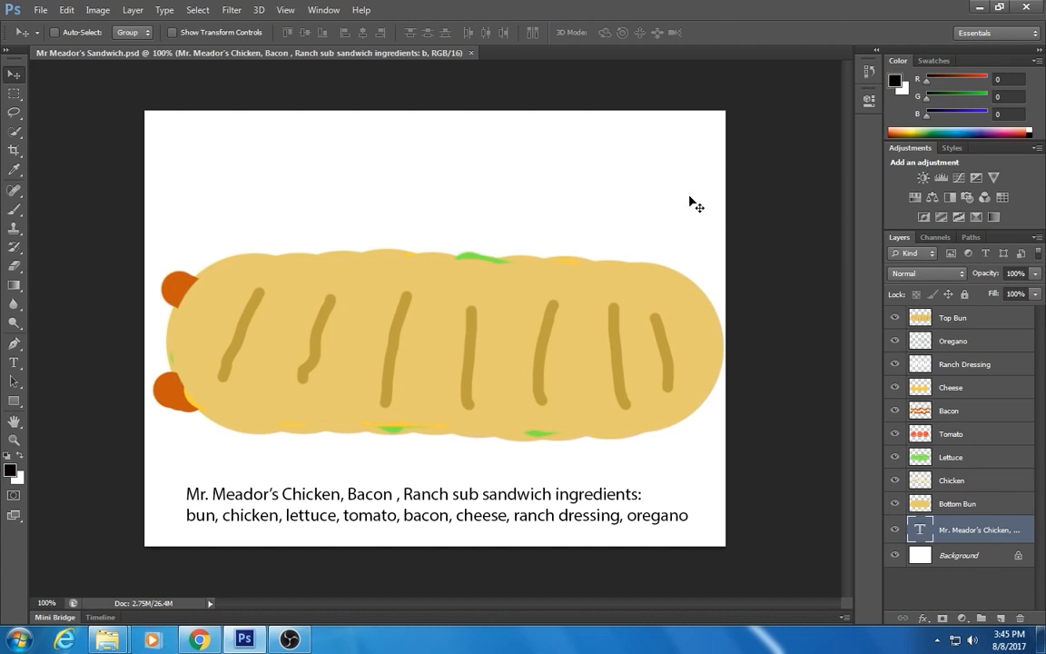